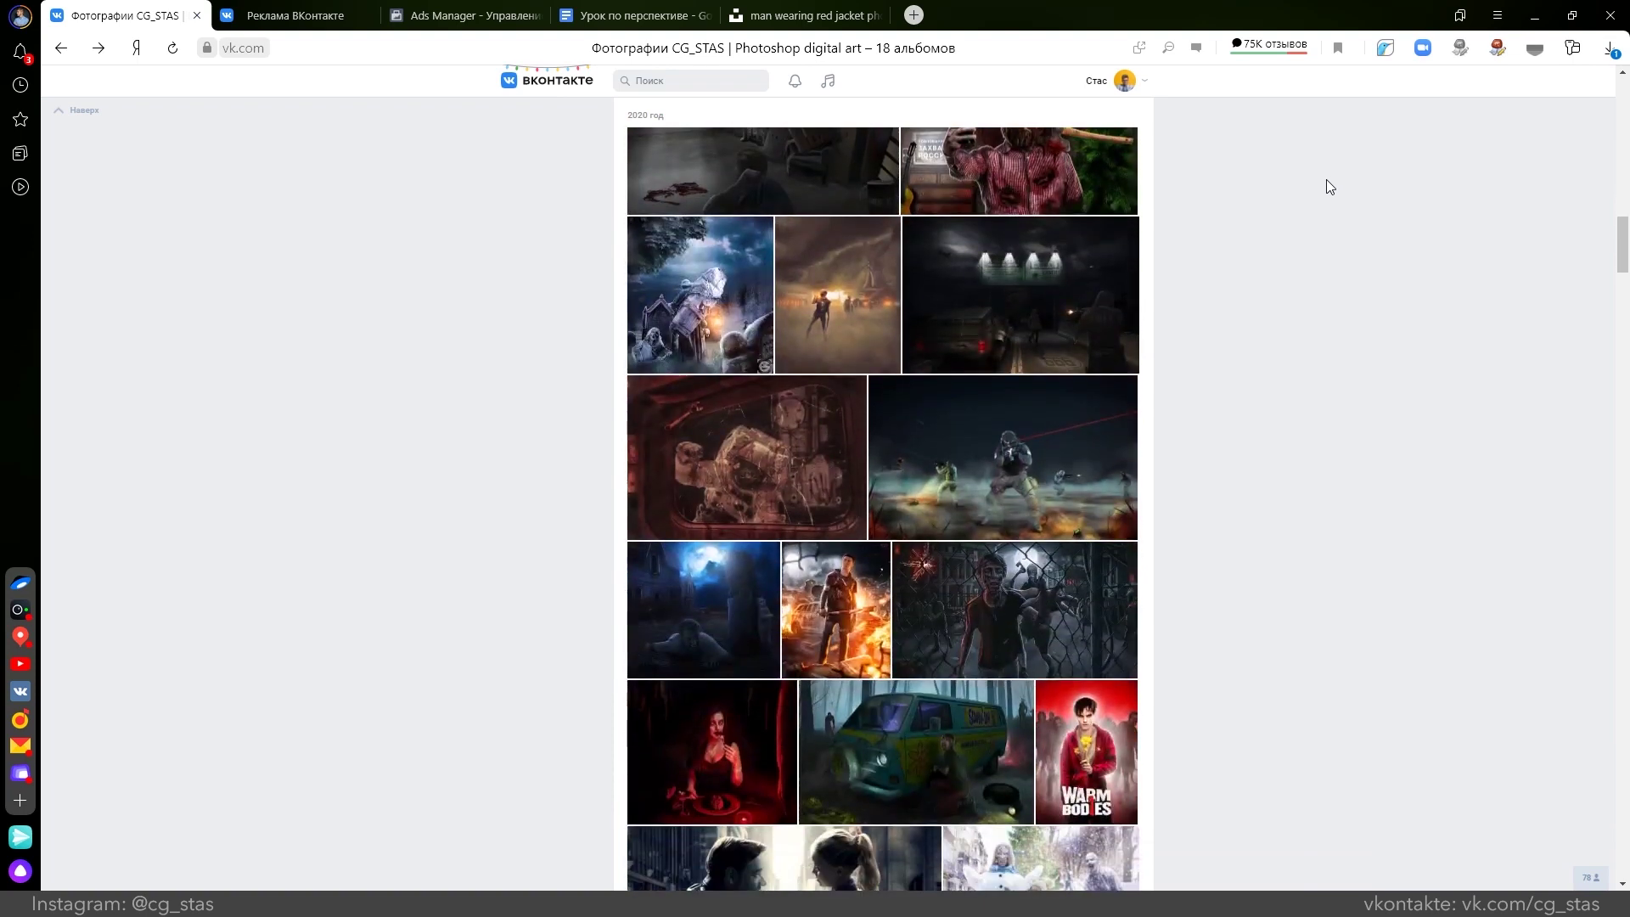
Step: View the Quarantine warning-sign and crawling zombie graveyard photos in the album
left_click(1103, 288)
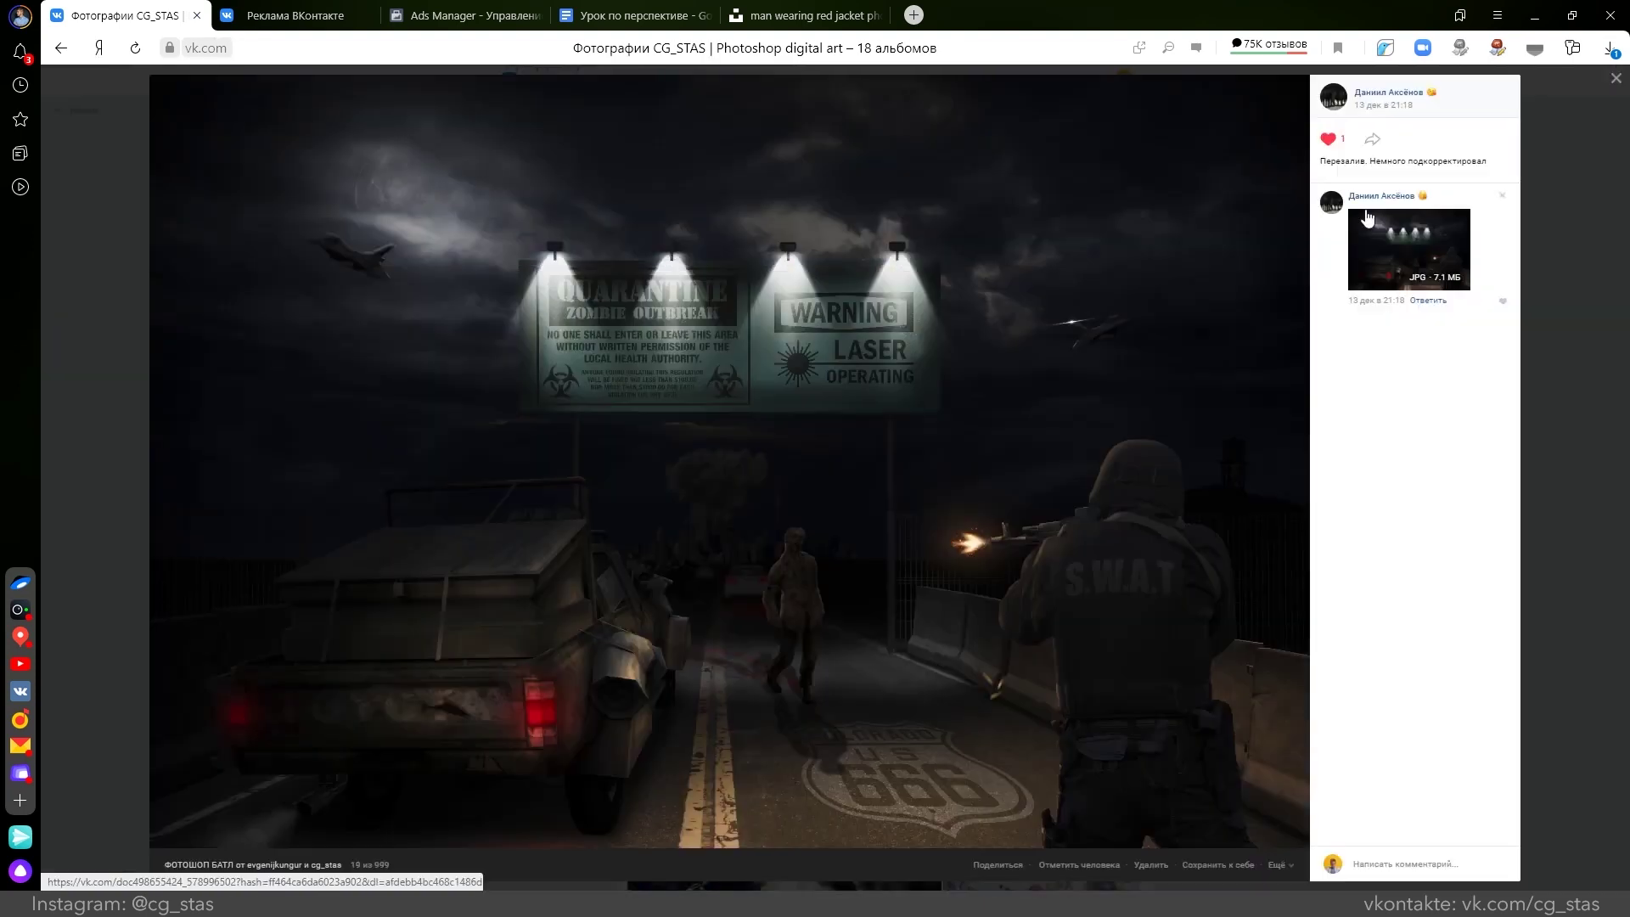
left_click(1556, 174)
Step: Scroll further down the album, then switch to the По перспективе.psd document in Photoshop
scroll(1545, 160, "down", 4)
left_click(705, 267)
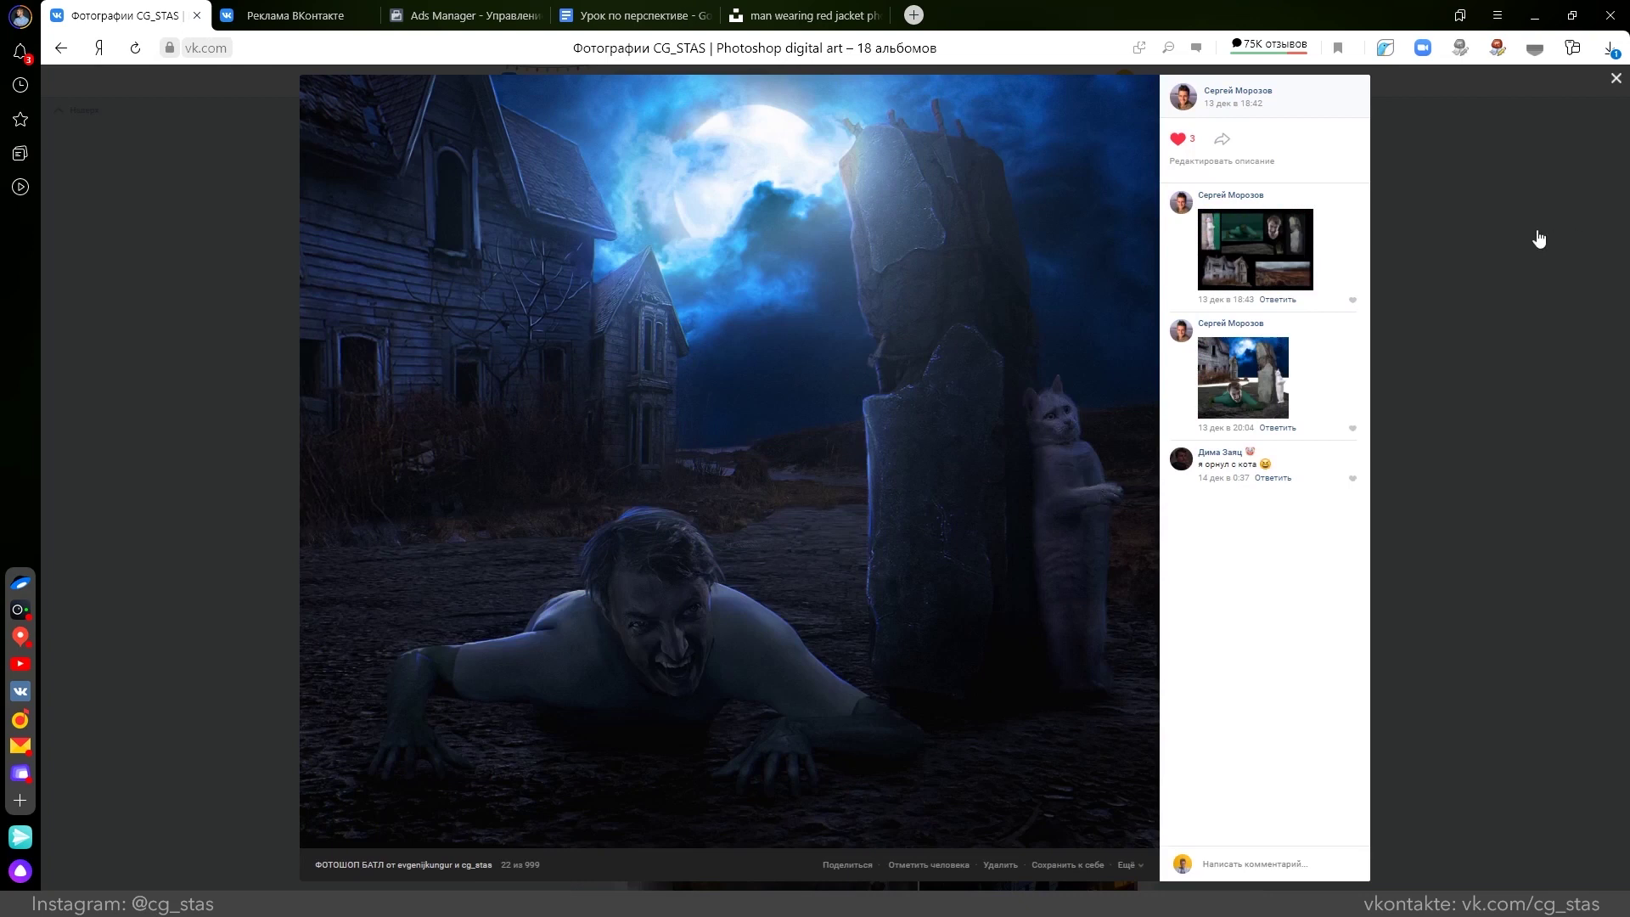
left_click(1430, 241)
scroll(1334, 219, "down", 3)
scroll(1313, 219, "down", 3)
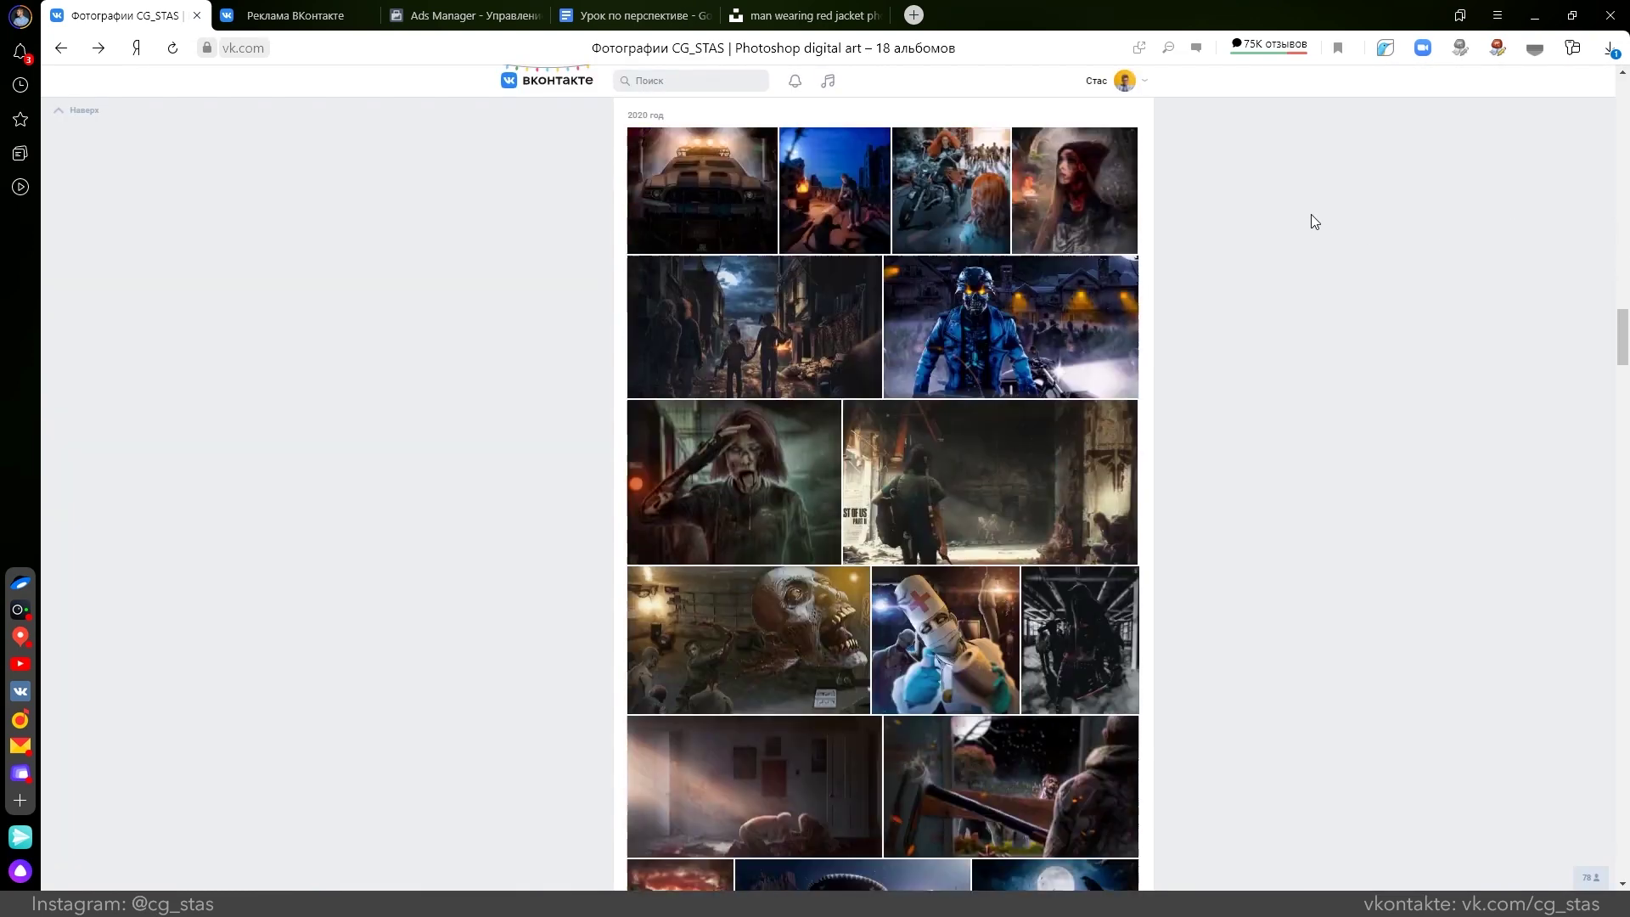
key("alt+Right")
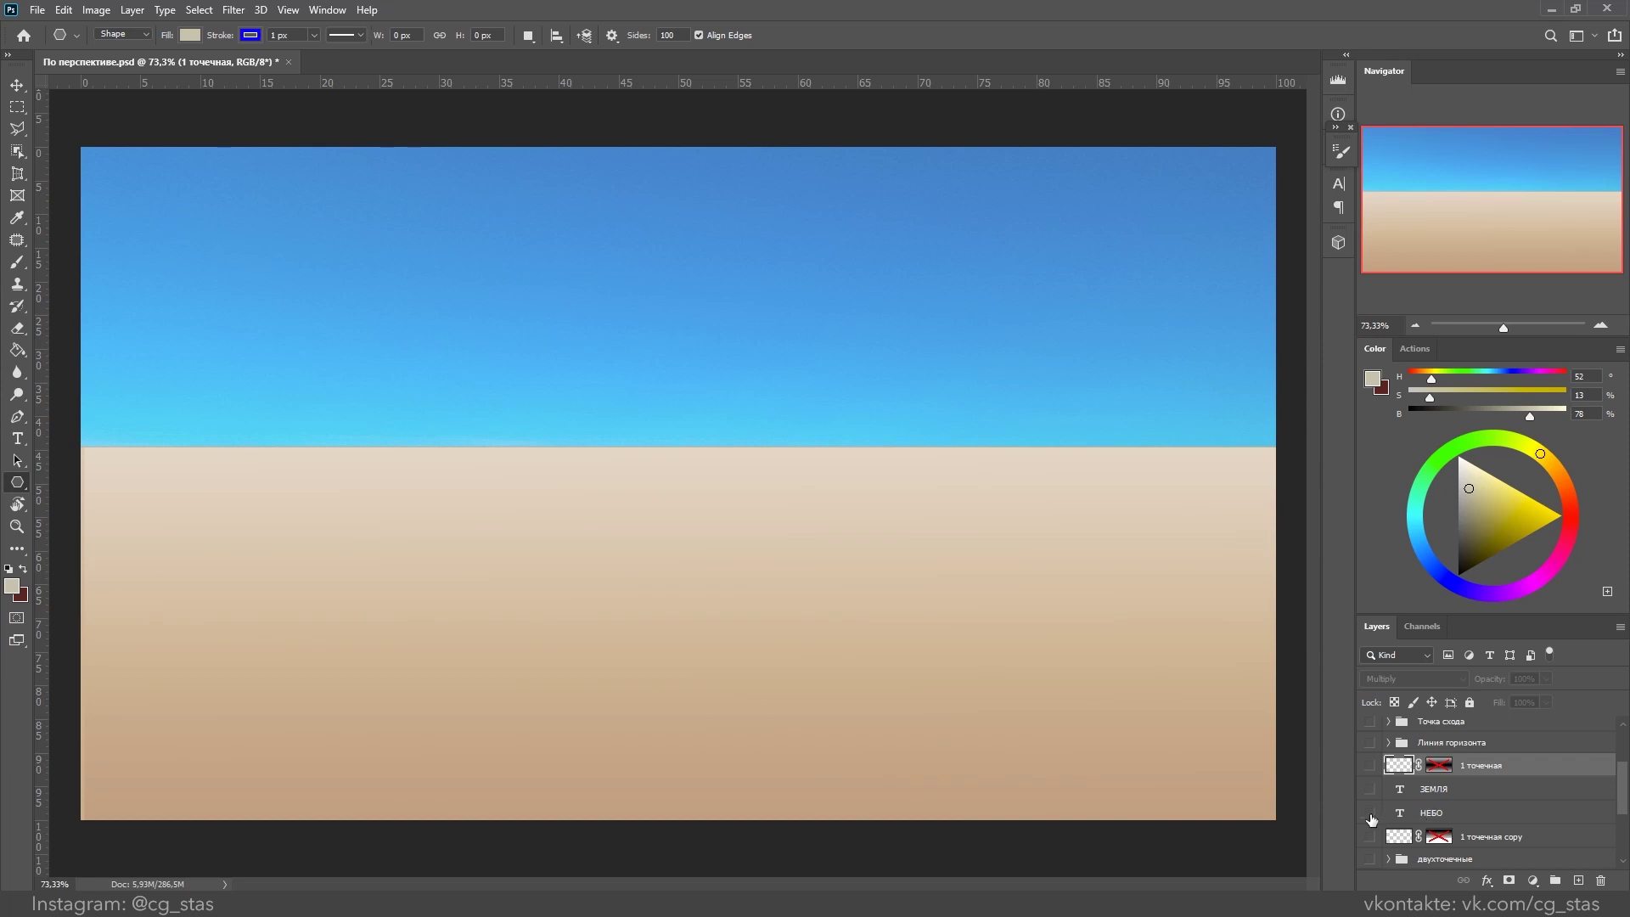
Step: Show the НЕБО and ЗЕМЛЯ labels and the horizon line layer
left_click(1369, 815)
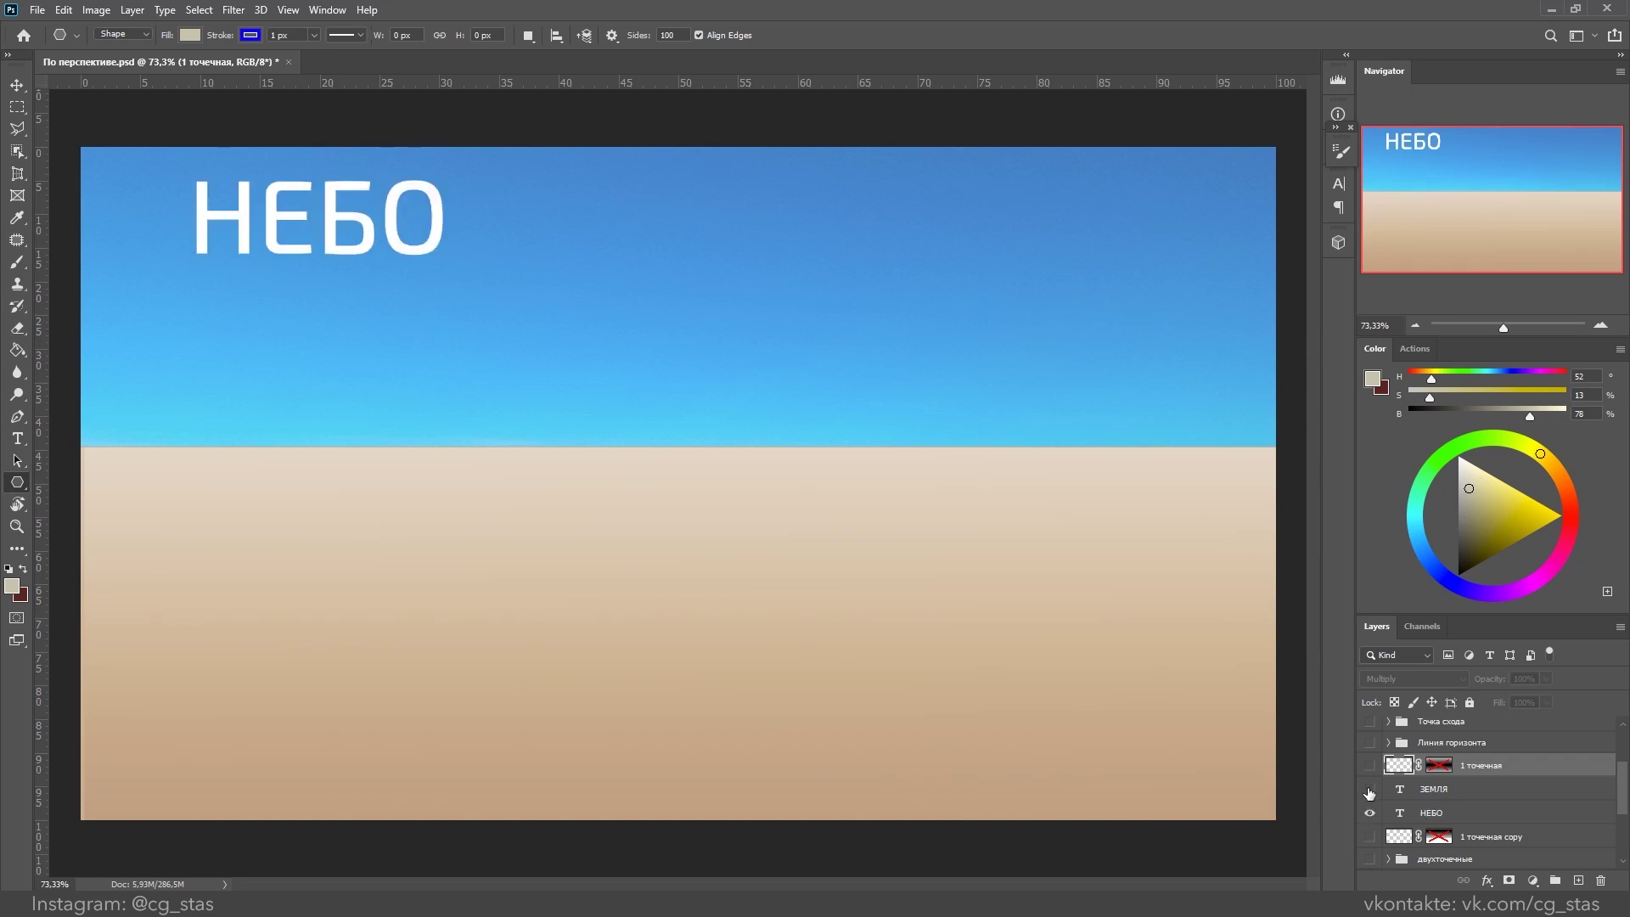
left_click(1370, 790)
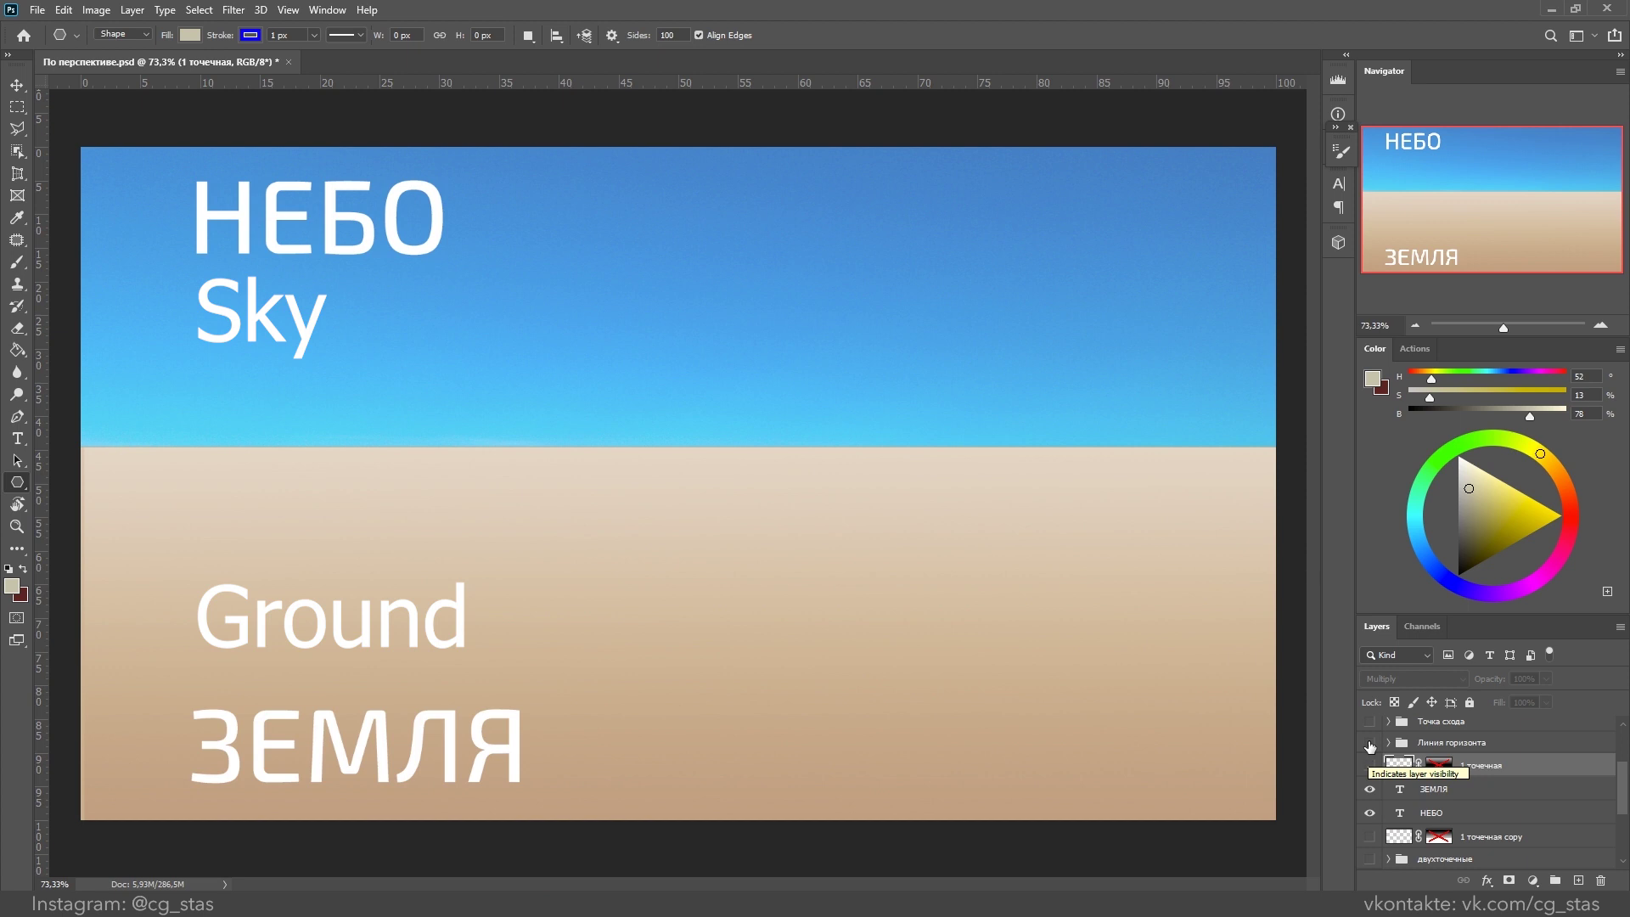
left_click(1369, 745)
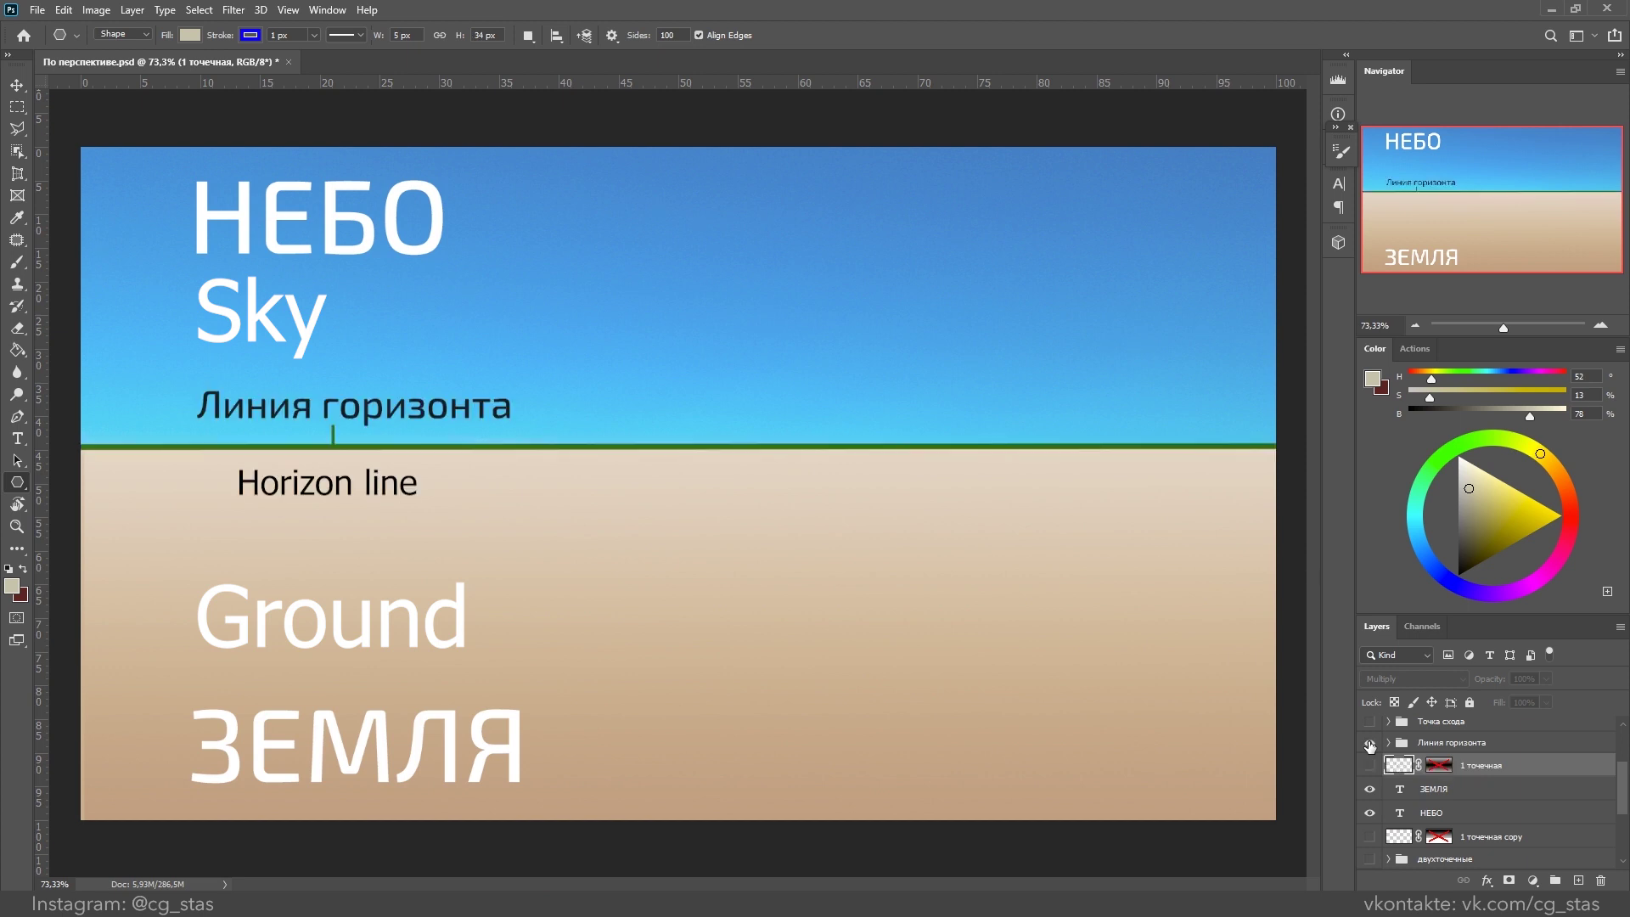
Step: Add four horizontal guides on the ground, then show the one-point perspective lines and vanishing point
left_click_drag(1065, 82, 1009, 528)
left_click_drag(1038, 85, 944, 633)
left_click_drag(994, 97, 921, 685)
left_click_drag(985, 85, 917, 577)
left_click(1370, 767)
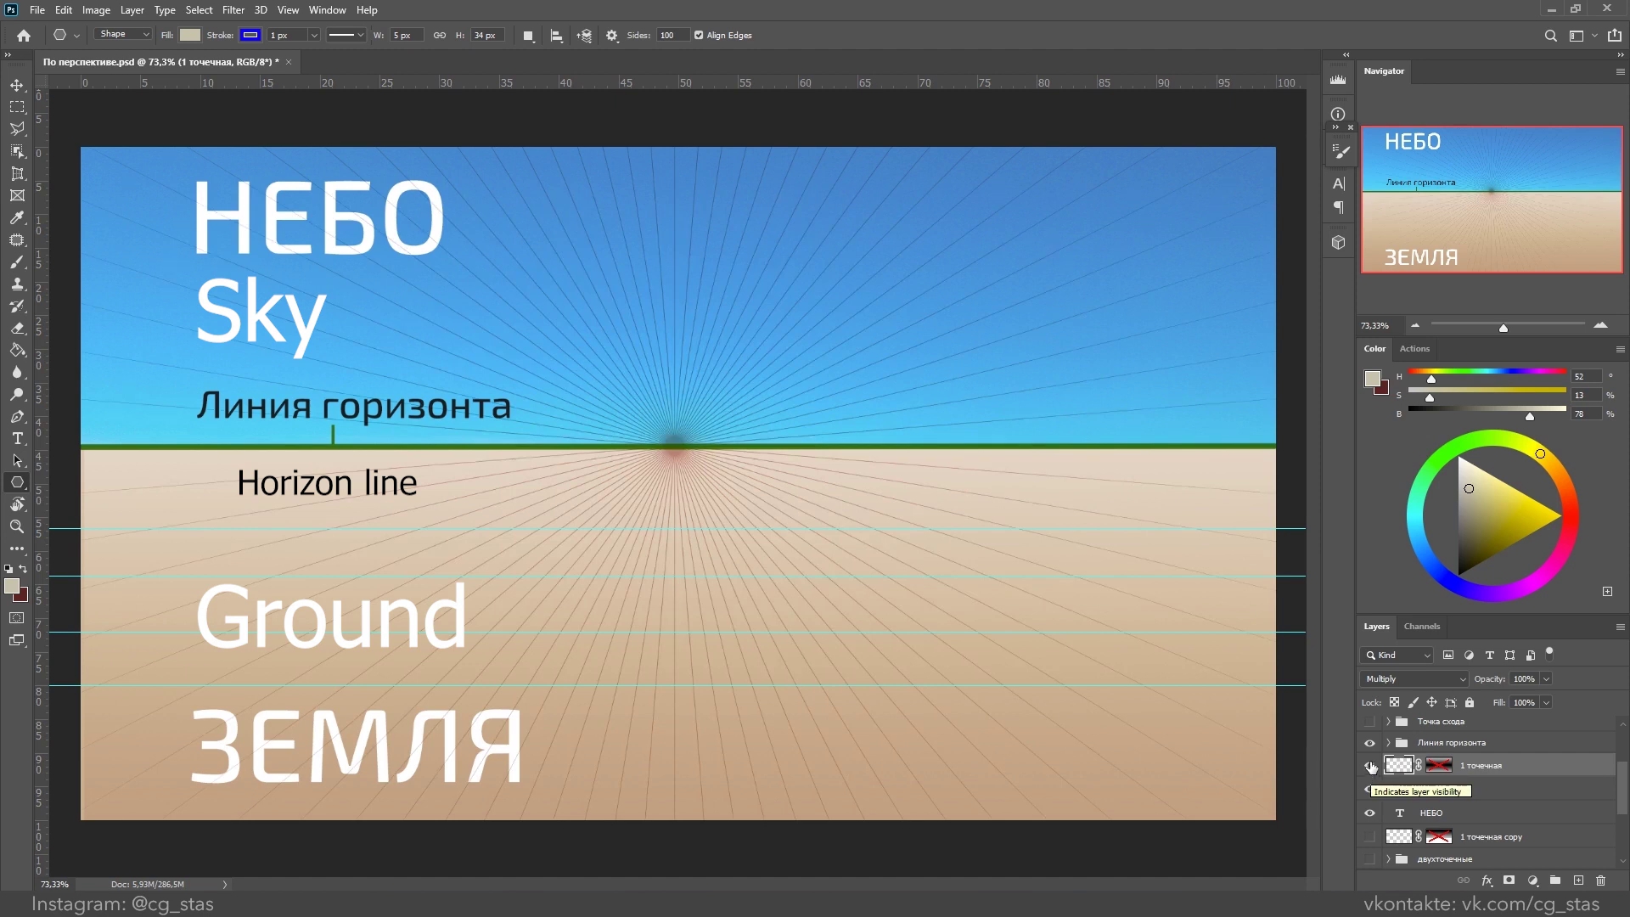
left_click(1371, 723)
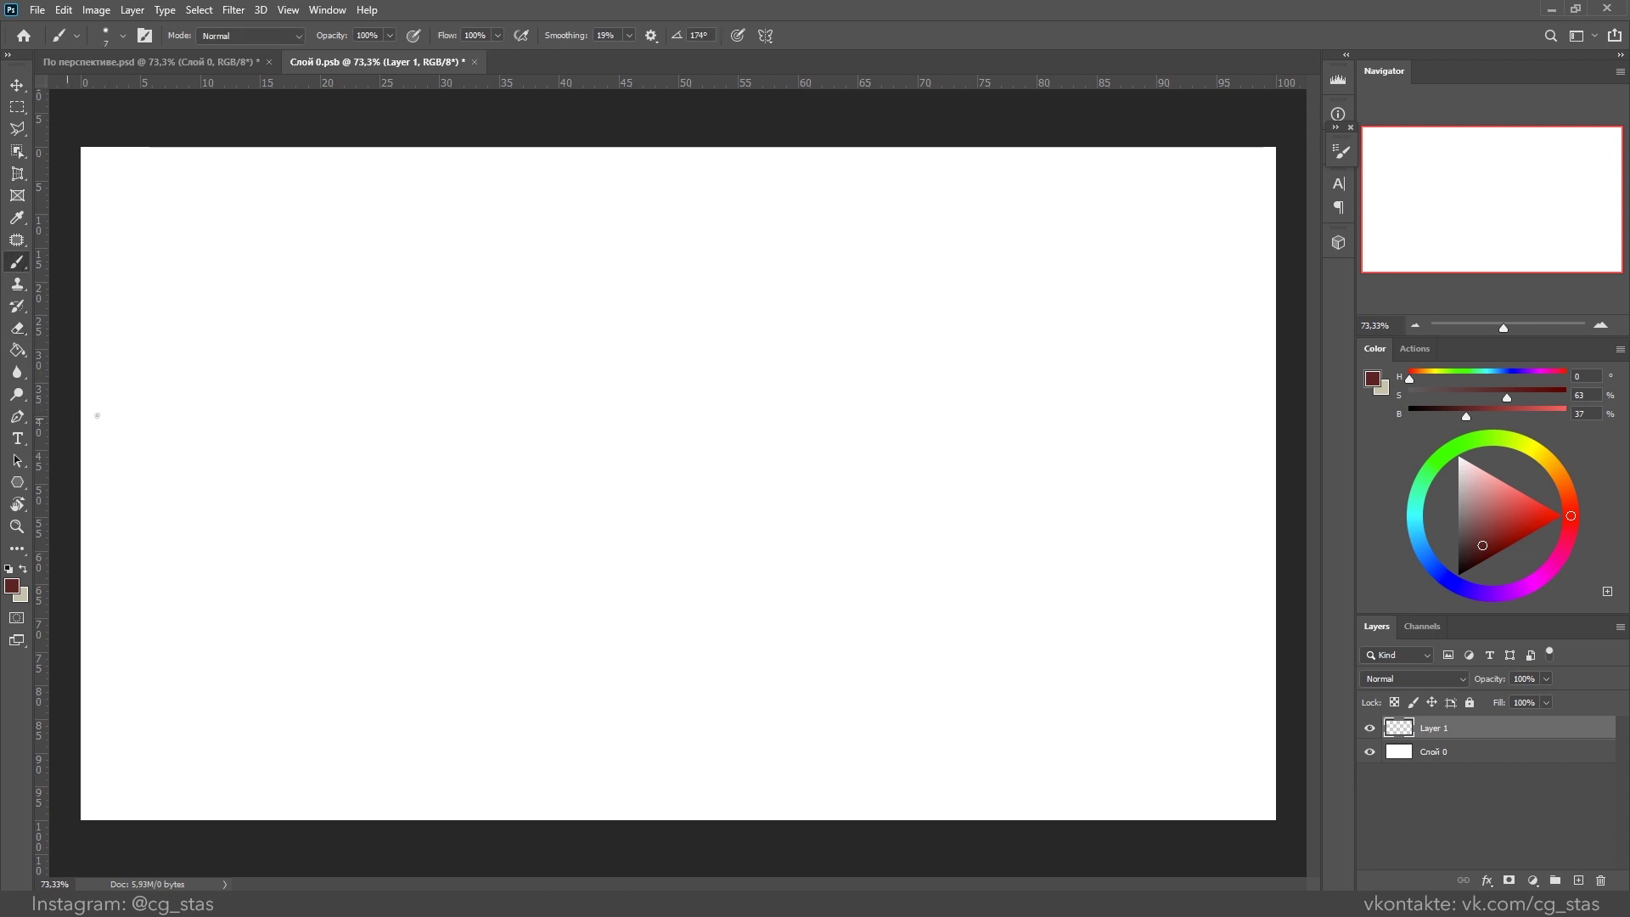
Step: Paint a dark red horizon line and a 31 px vanishing point dot, then reset the brush to 7 px
mouse_move(97, 415)
left_mouse_down()
mouse_move(995, 401)
mouse_move(1282, 416)
left_mouse_up()
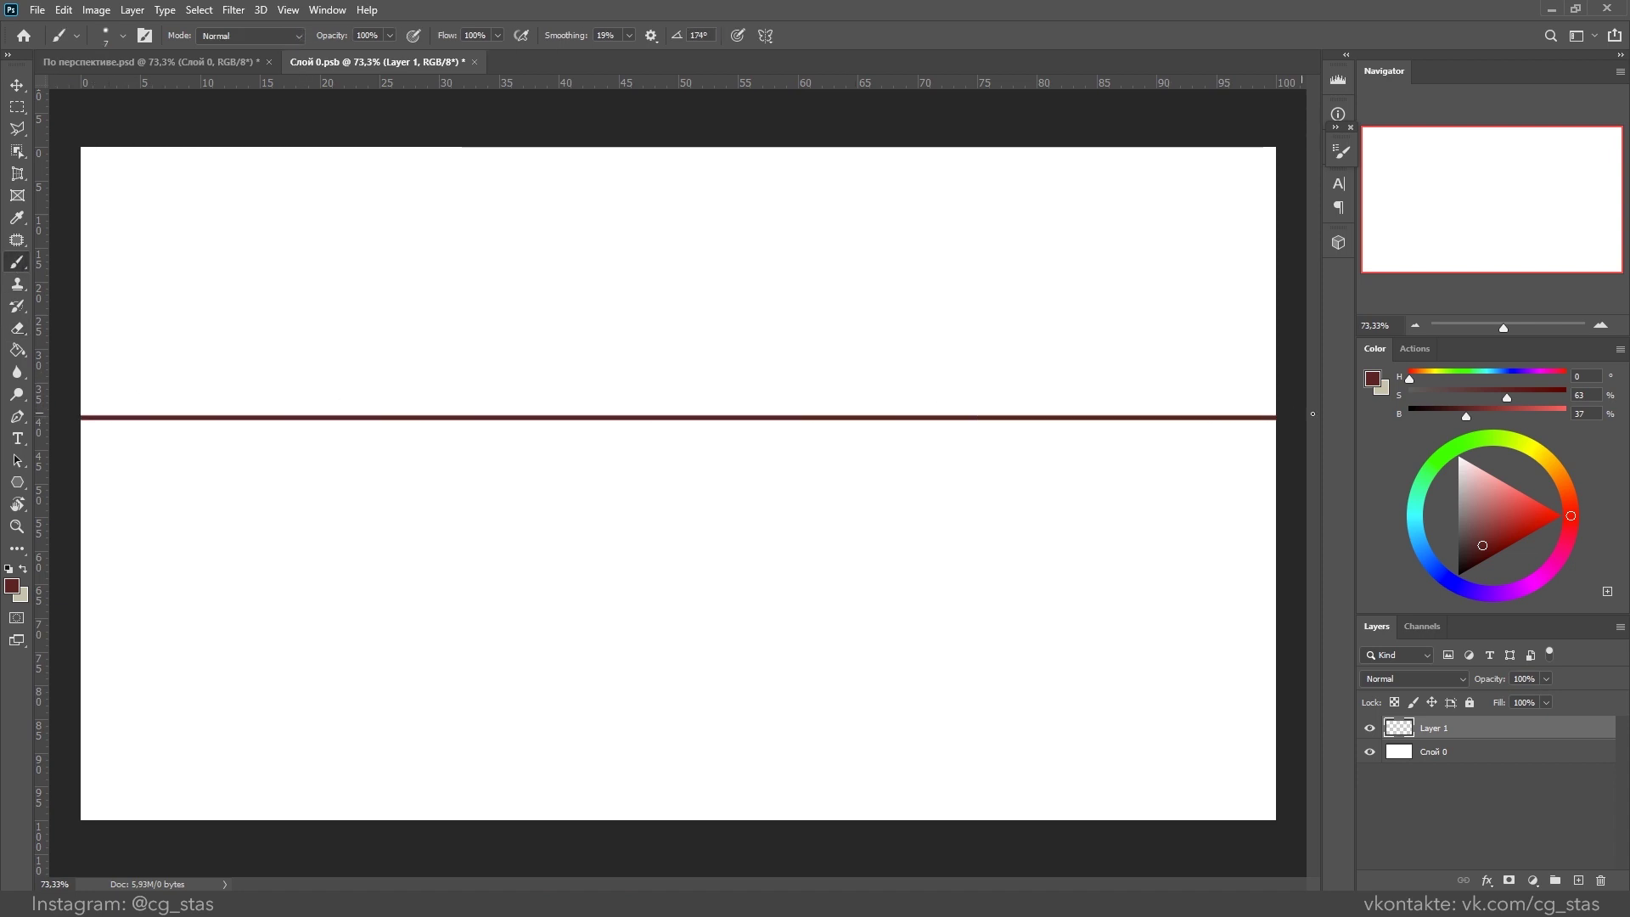
right_click(1013, 372)
left_click_drag(1107, 408, 1123, 407)
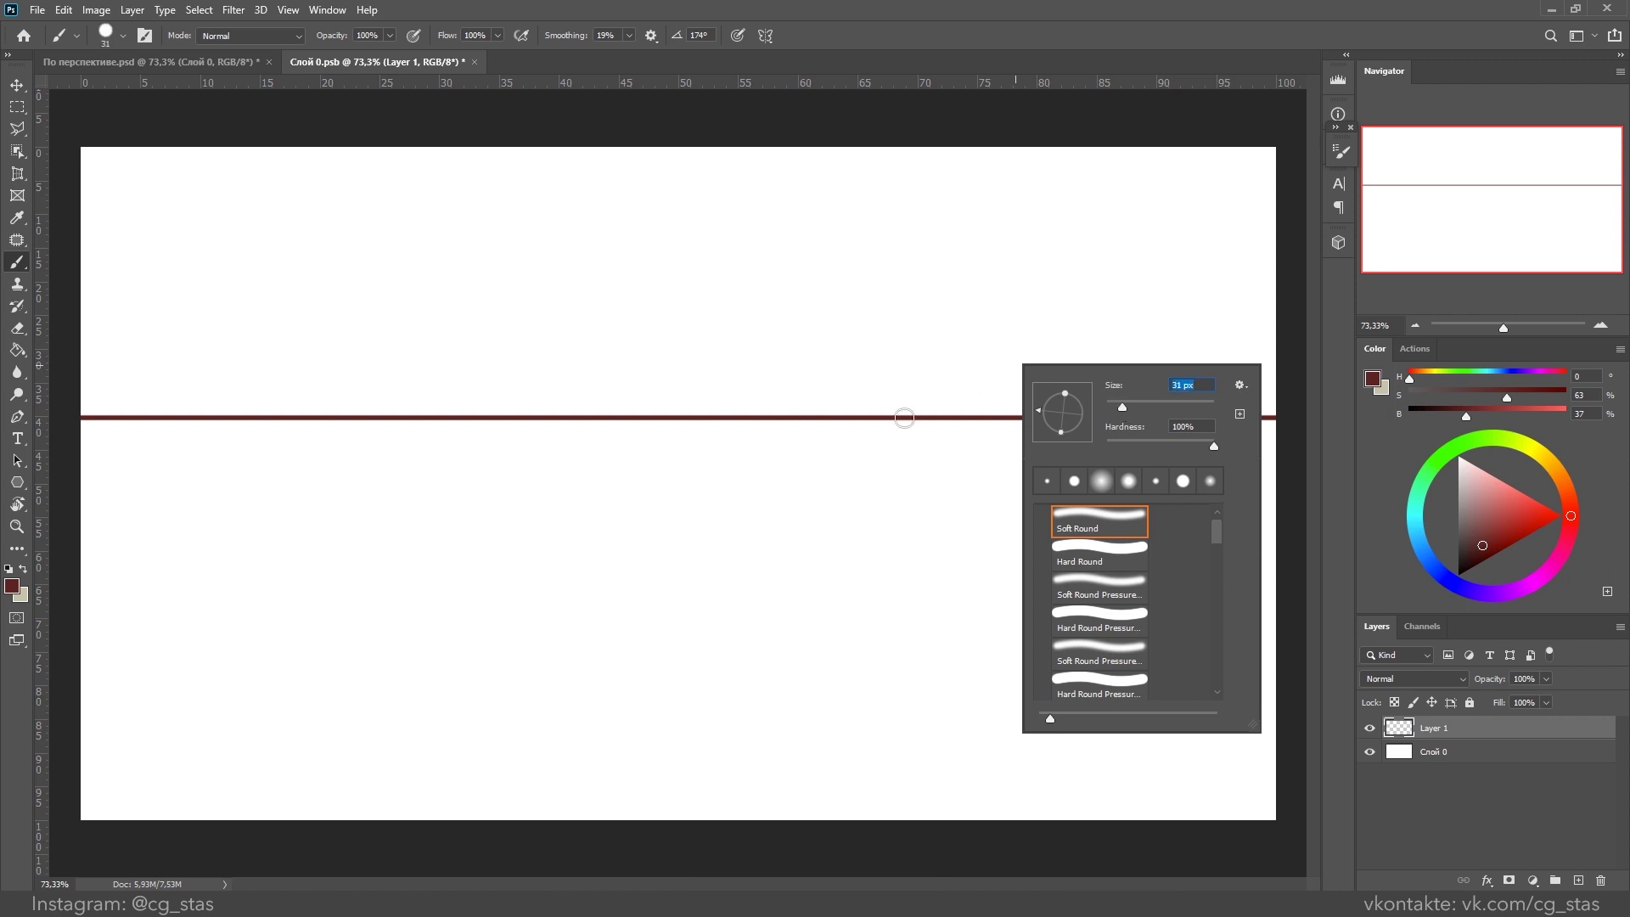
left_click(904, 418)
right_click(903, 397)
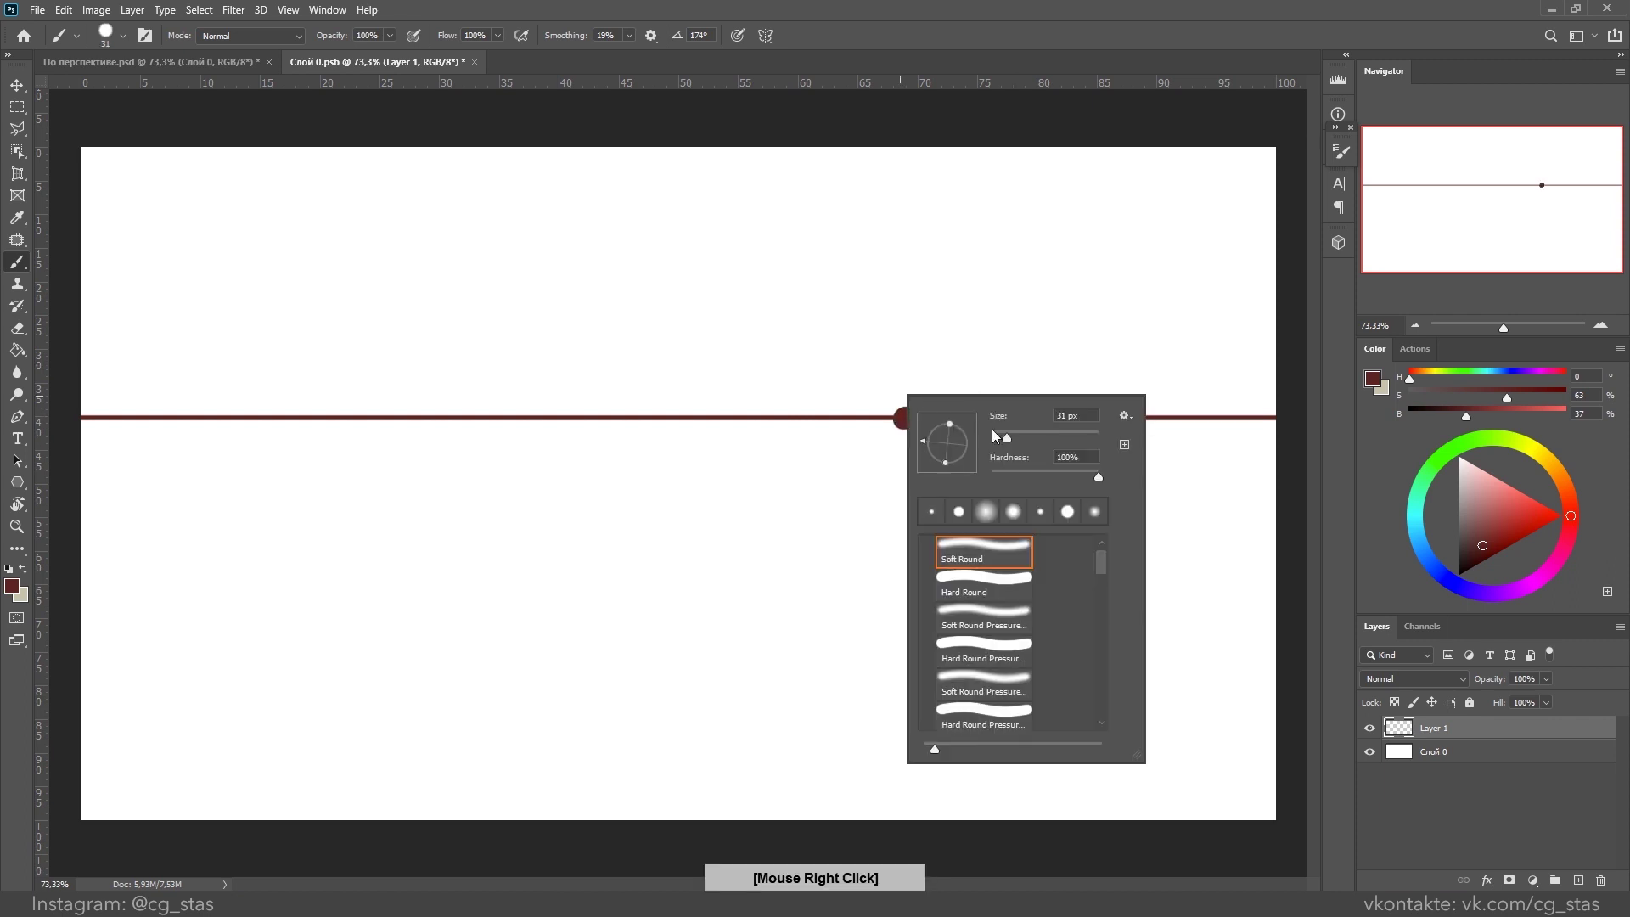
left_click_drag(992, 429, 995, 435)
key("Return")
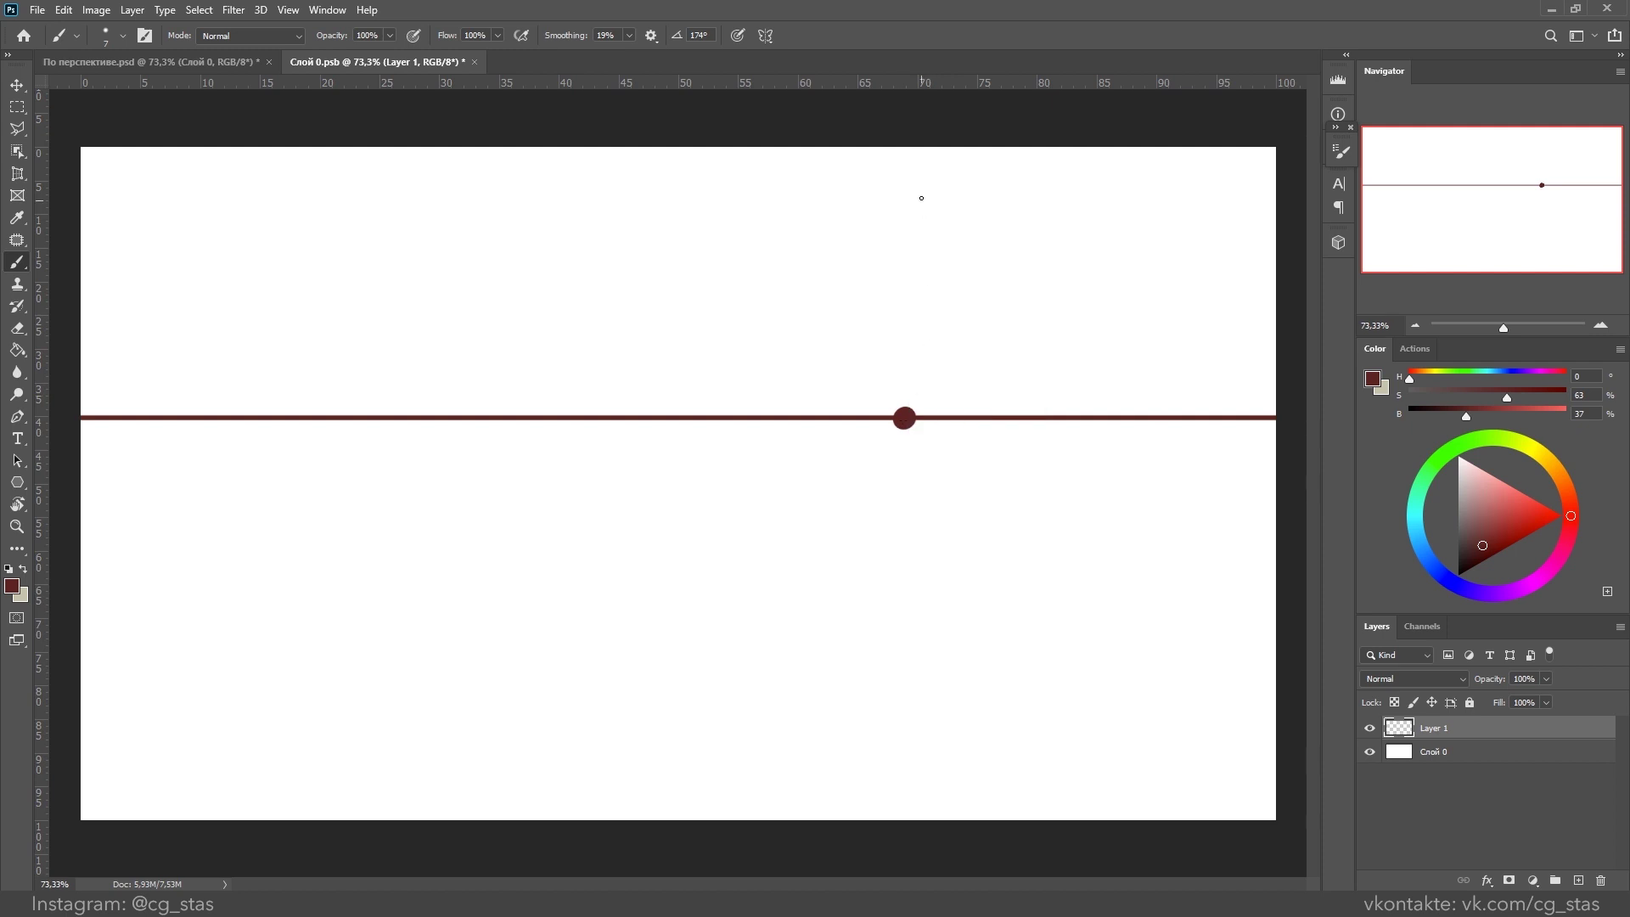
Step: Draw five straight lines radiating out from the vanishing point
left_click(934, 141, "shift")
left_click(1132, 159, "shift")
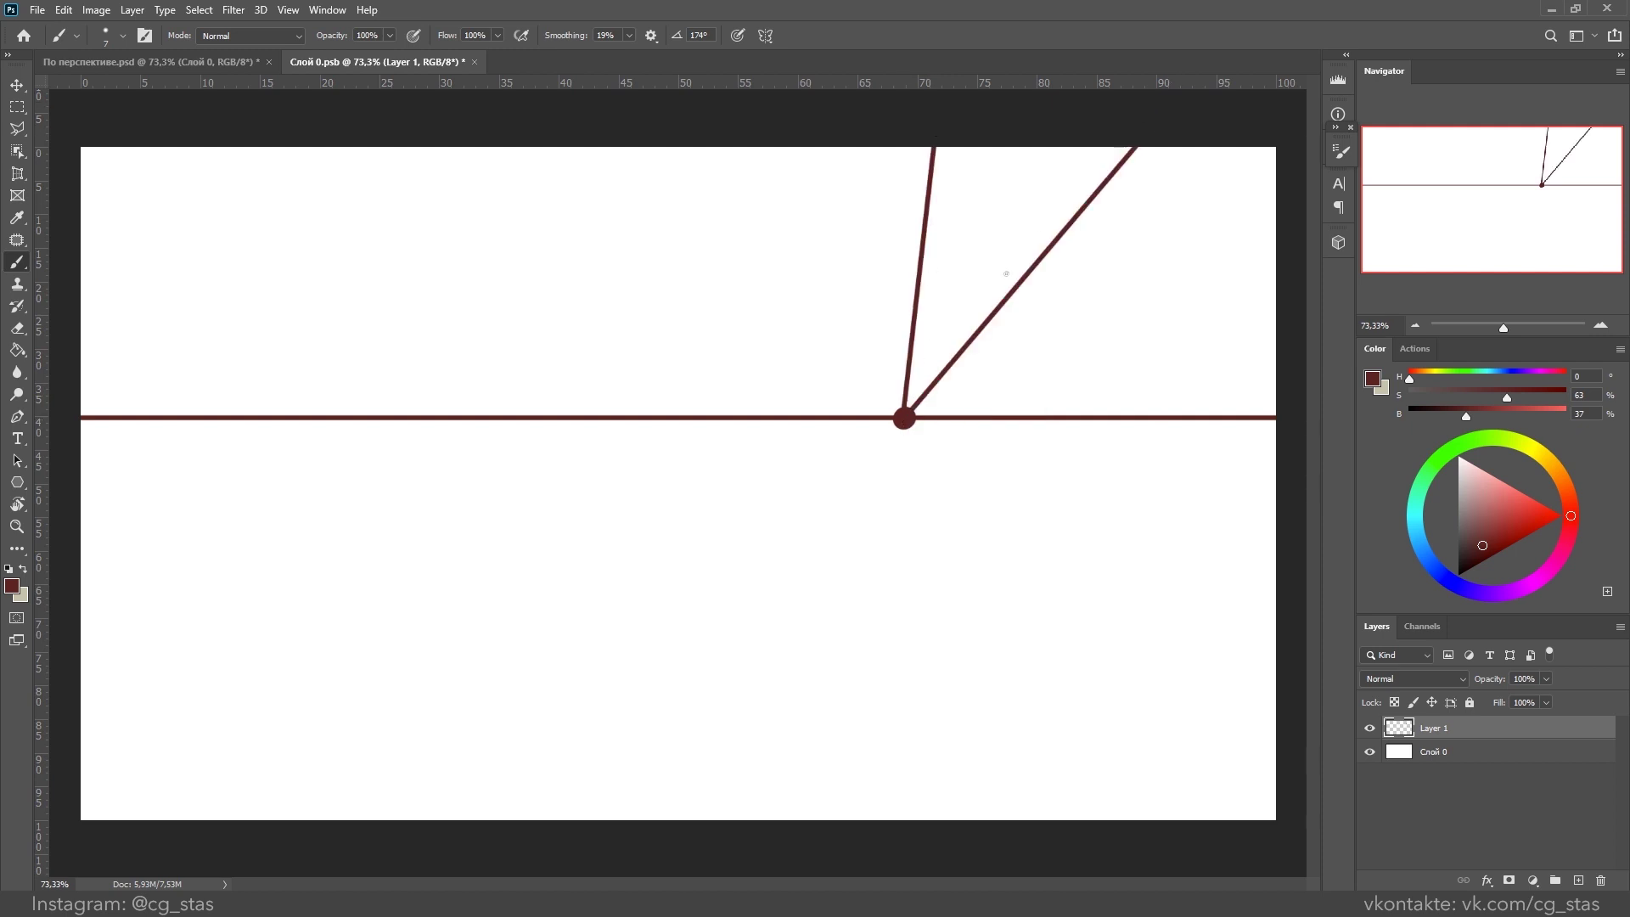
left_click(1018, 121, "shift")
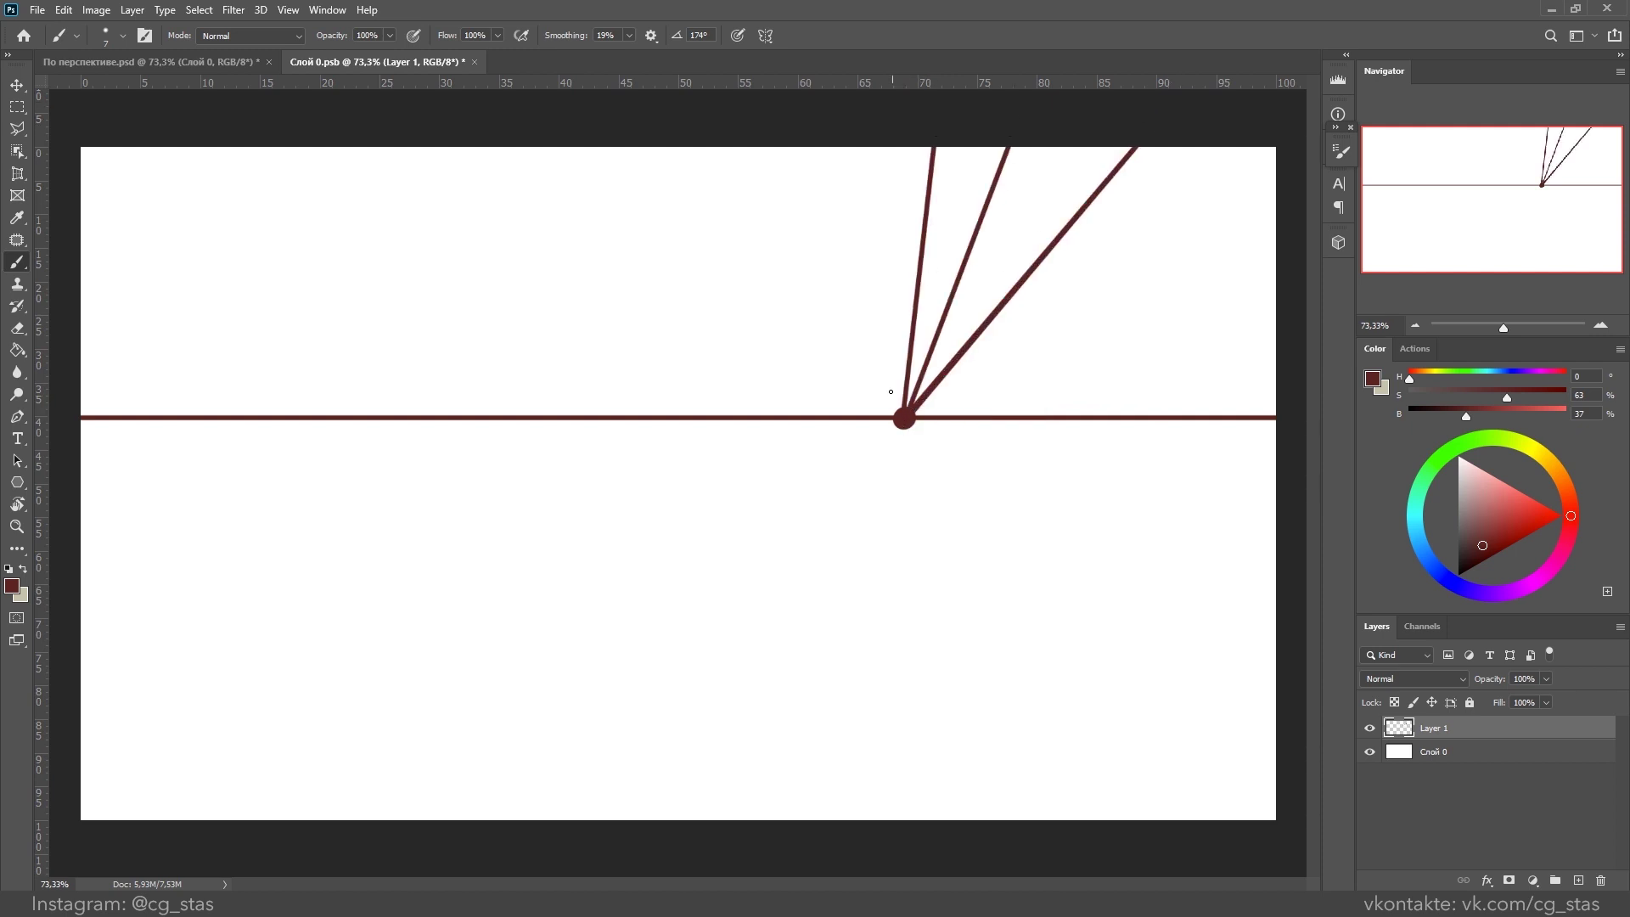
left_click(712, 123, "shift")
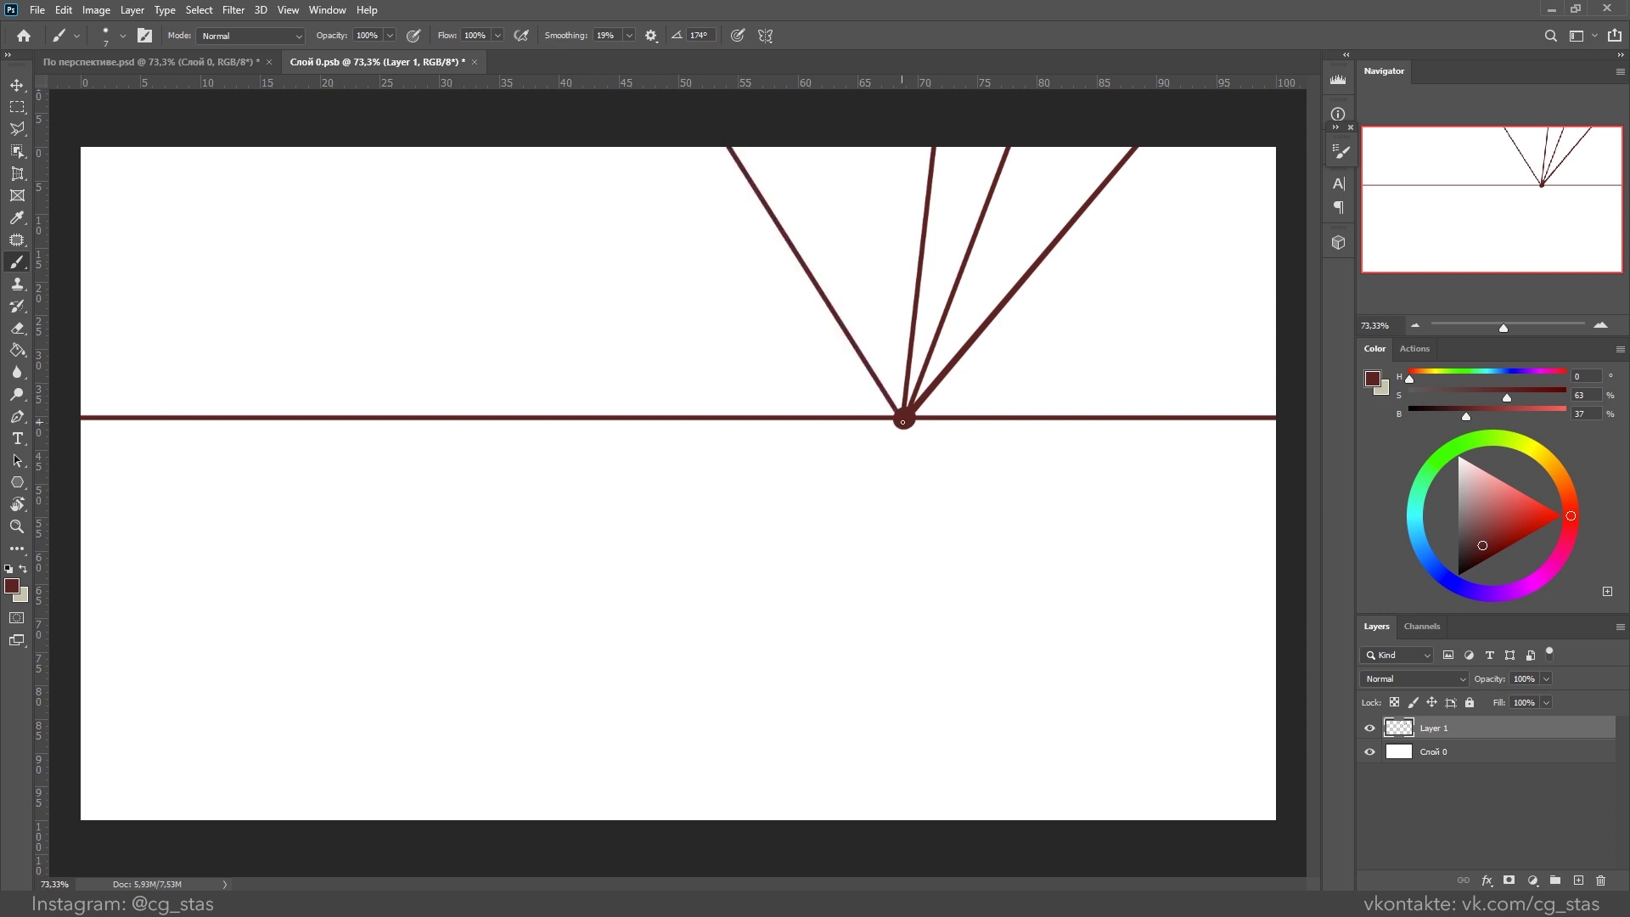
left_click(408, 823, "shift")
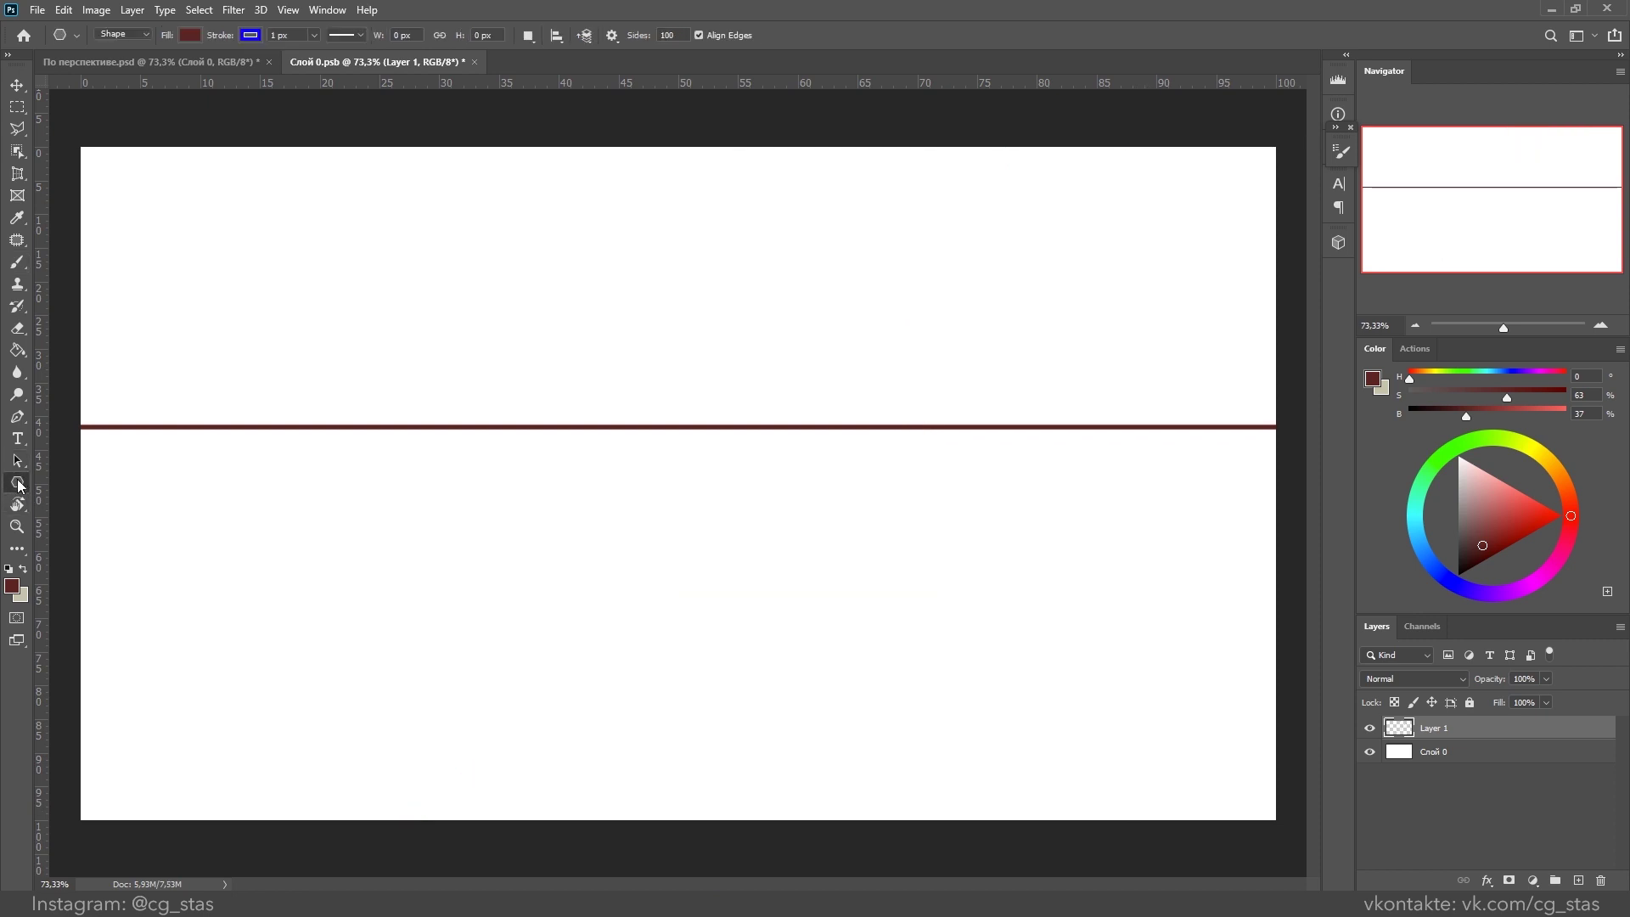
Step: Set the Polygon Tool to Star with 99% indent and a 1 px Light Red path
right_click(17, 483)
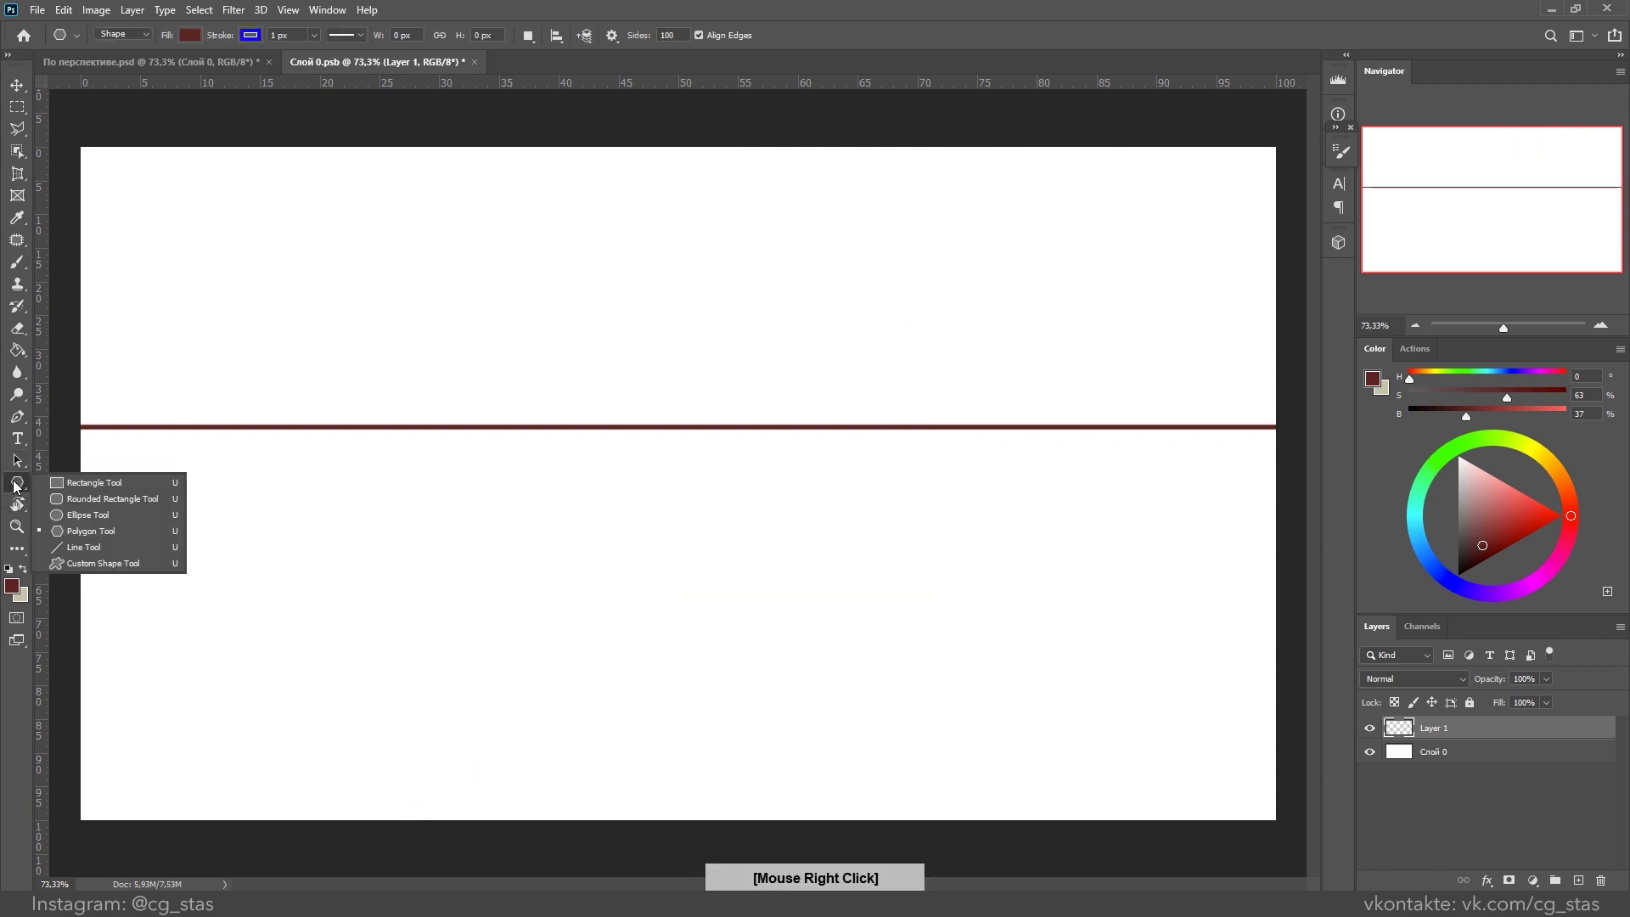
left_click(83, 535)
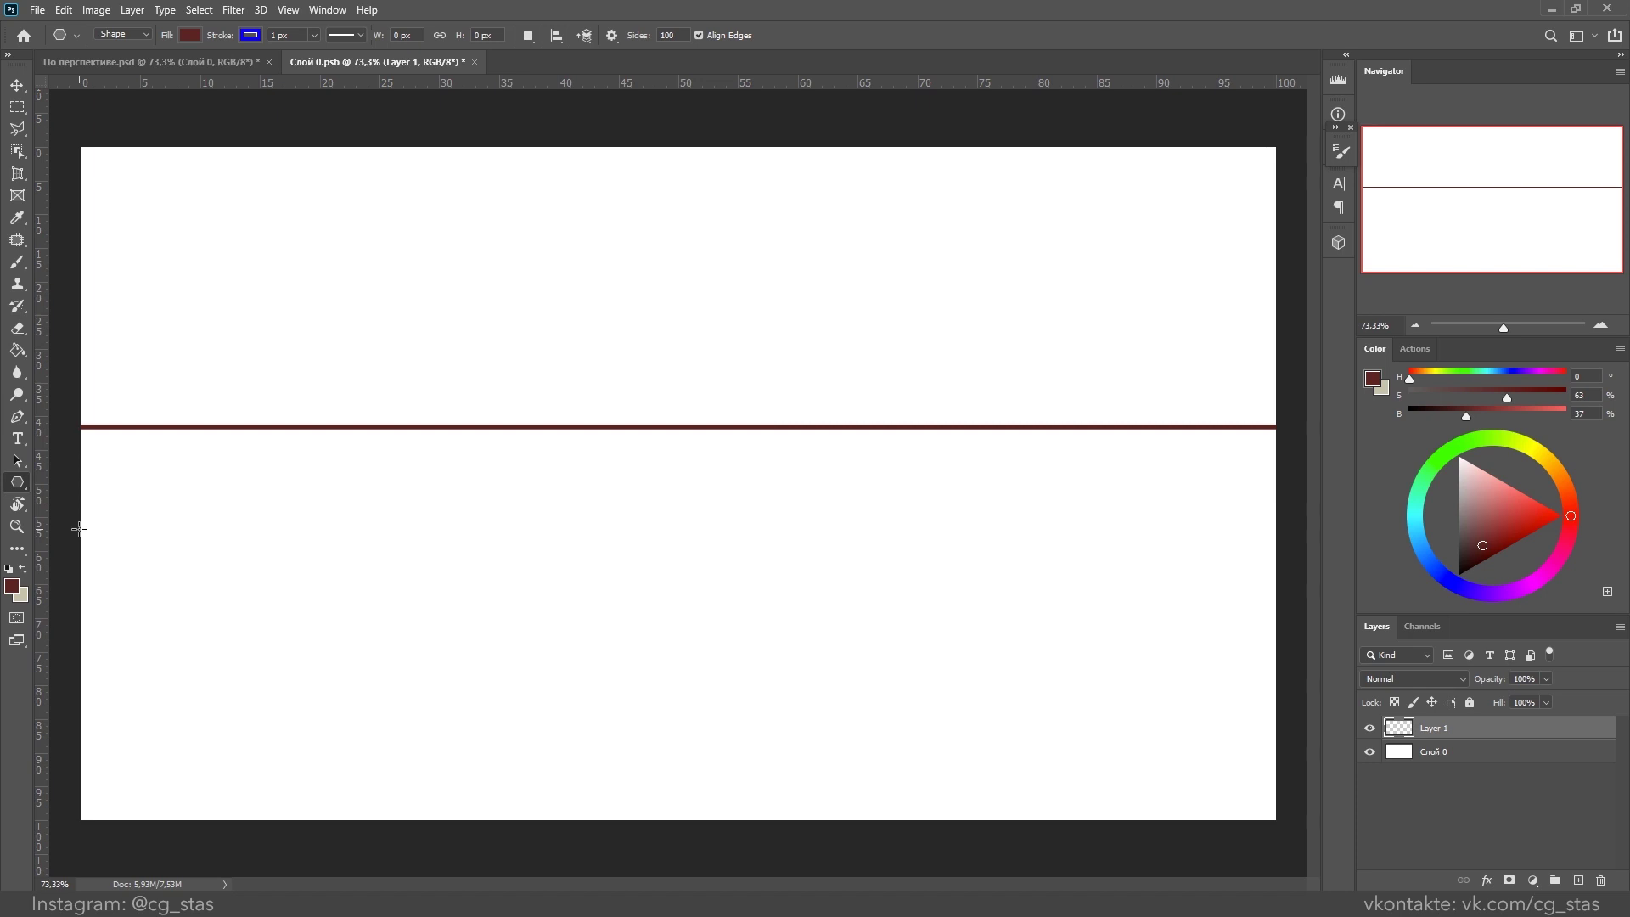
left_click(613, 35)
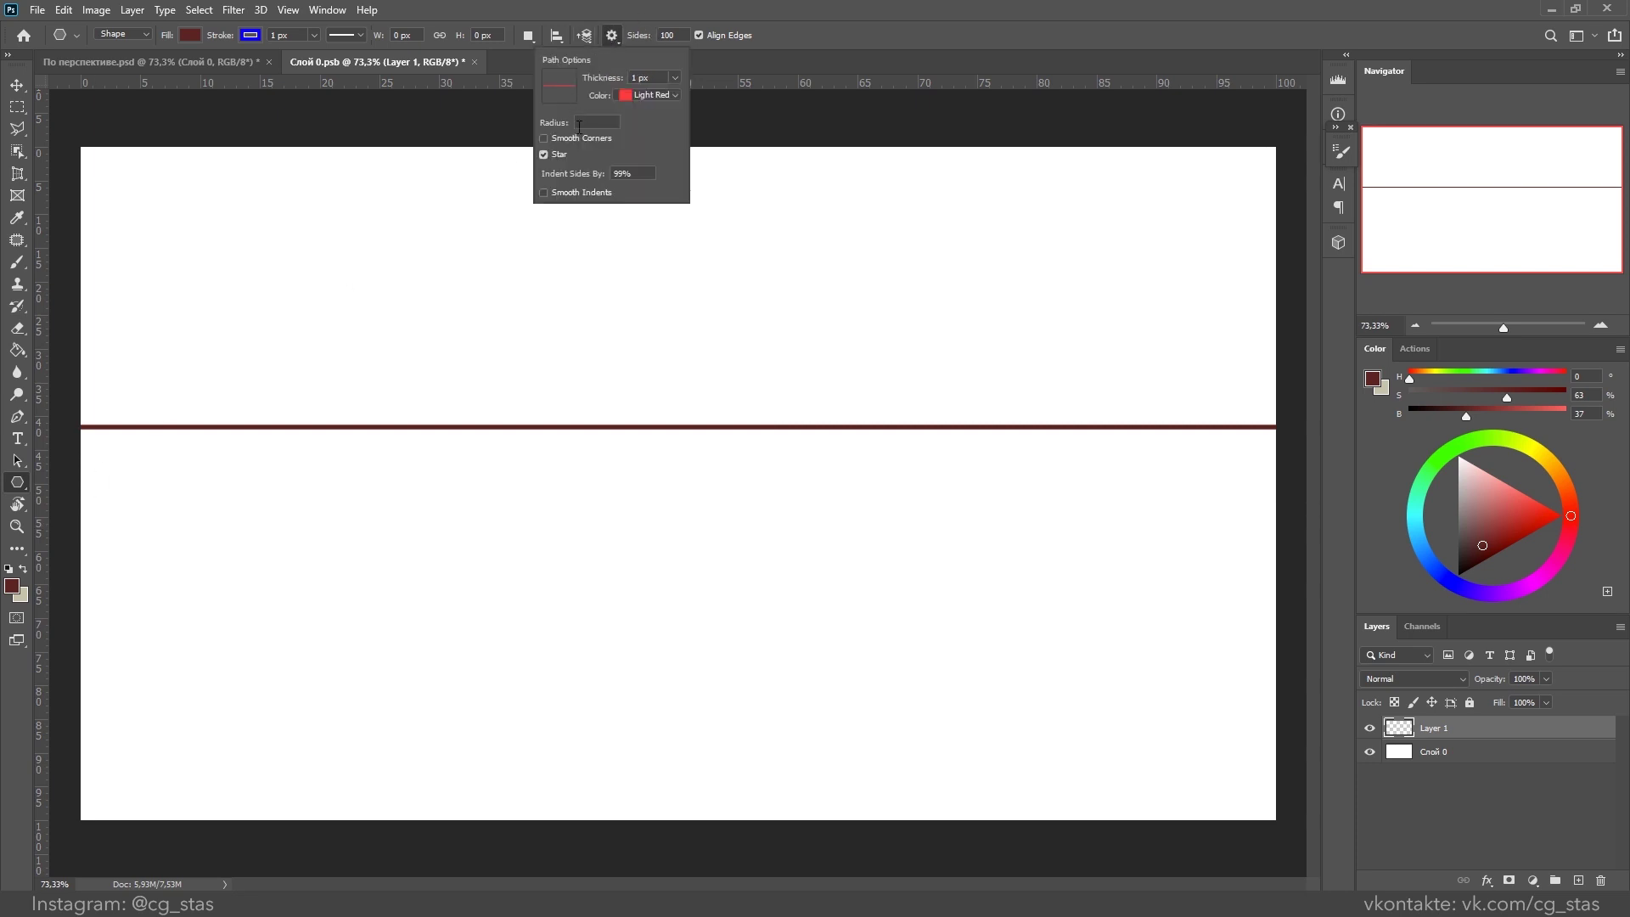
left_click(544, 156)
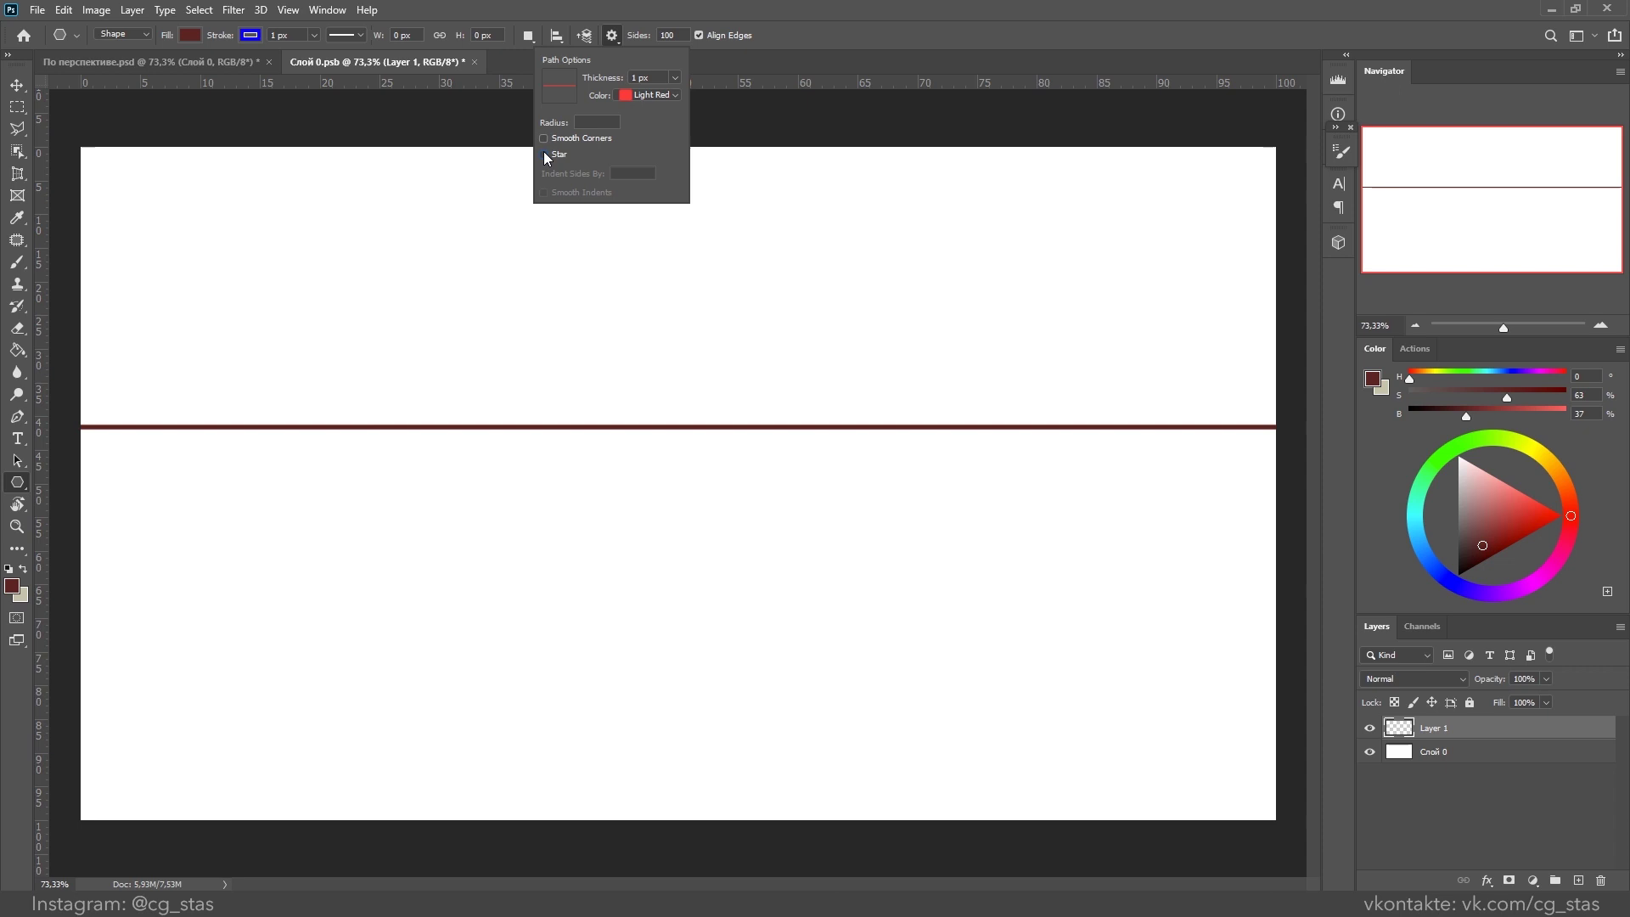
left_click(544, 155)
key("Return")
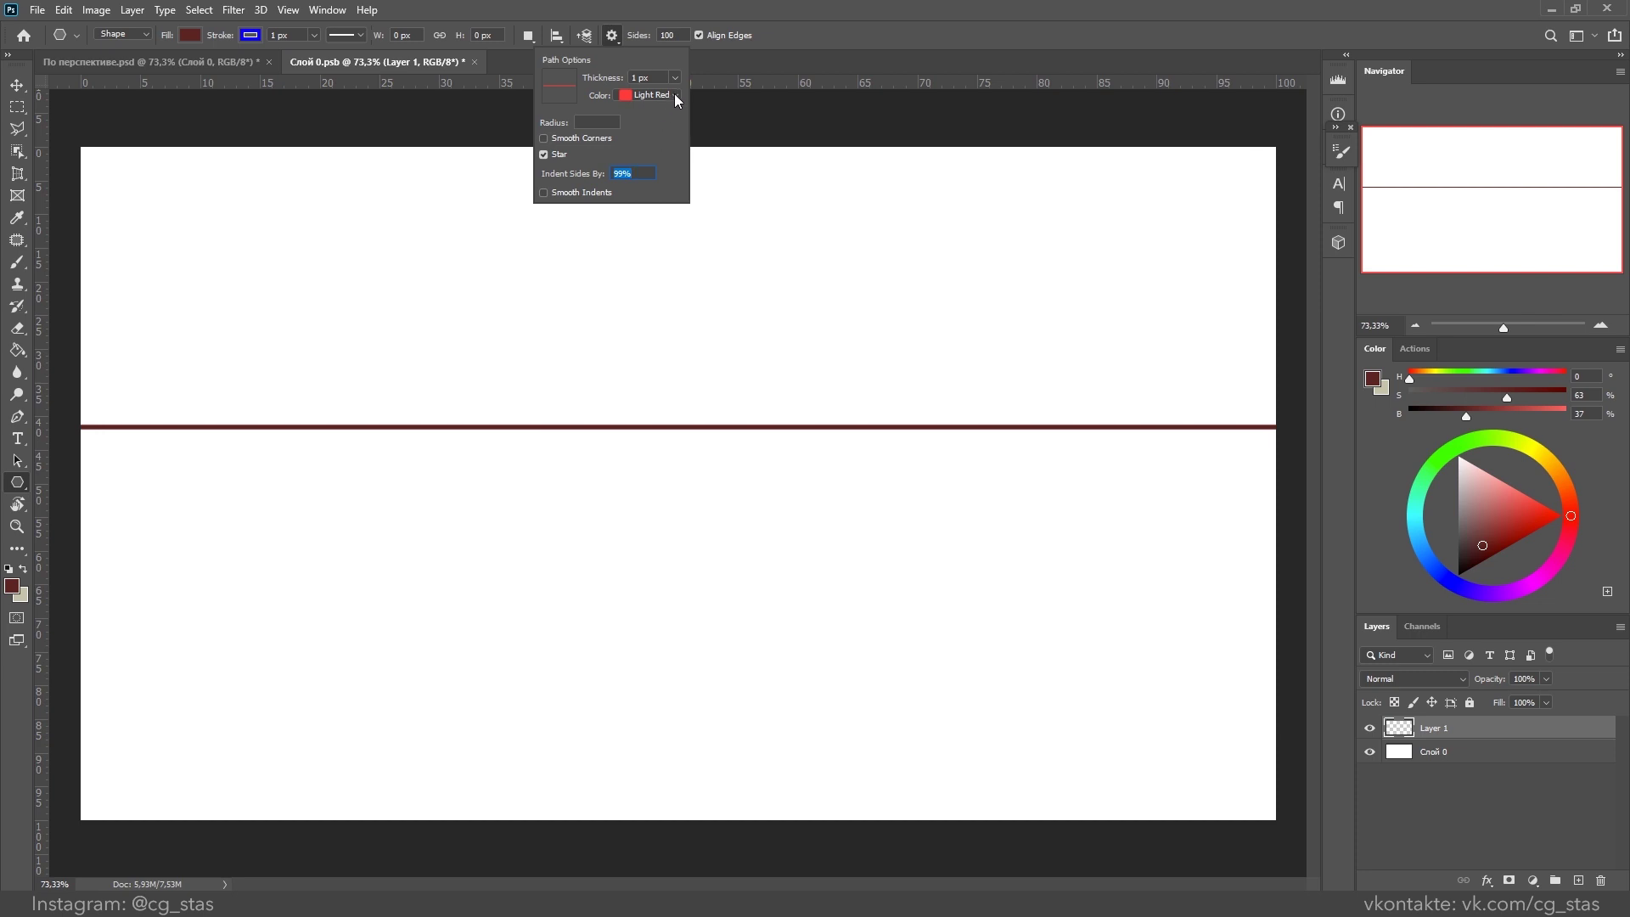
left_click(676, 96)
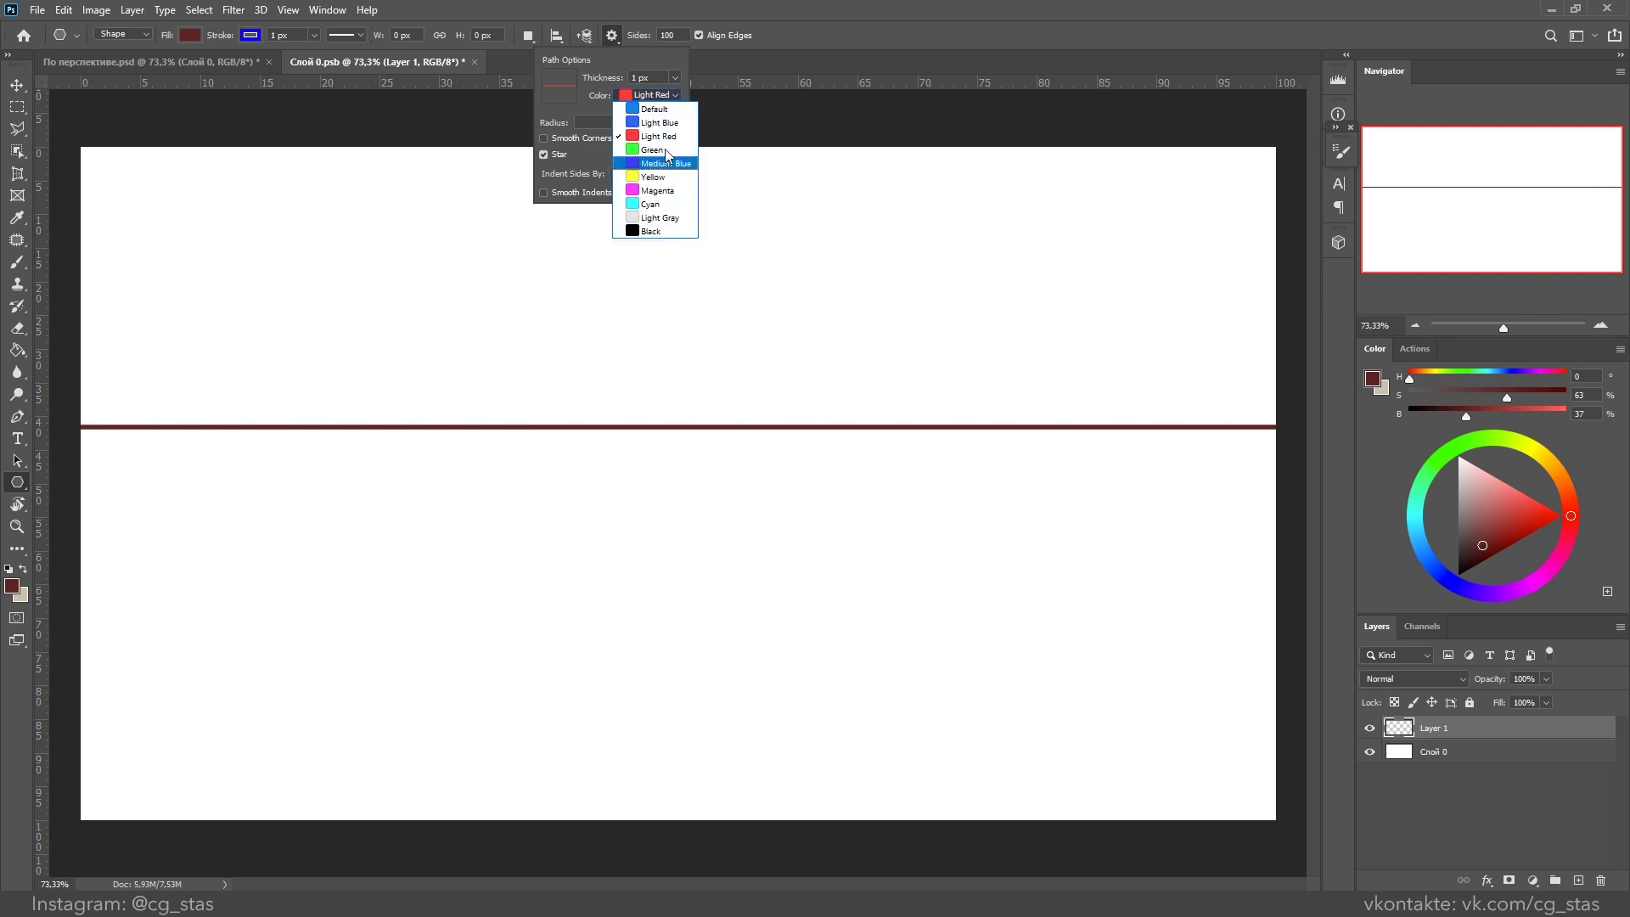
left_click(676, 96)
left_click(675, 77)
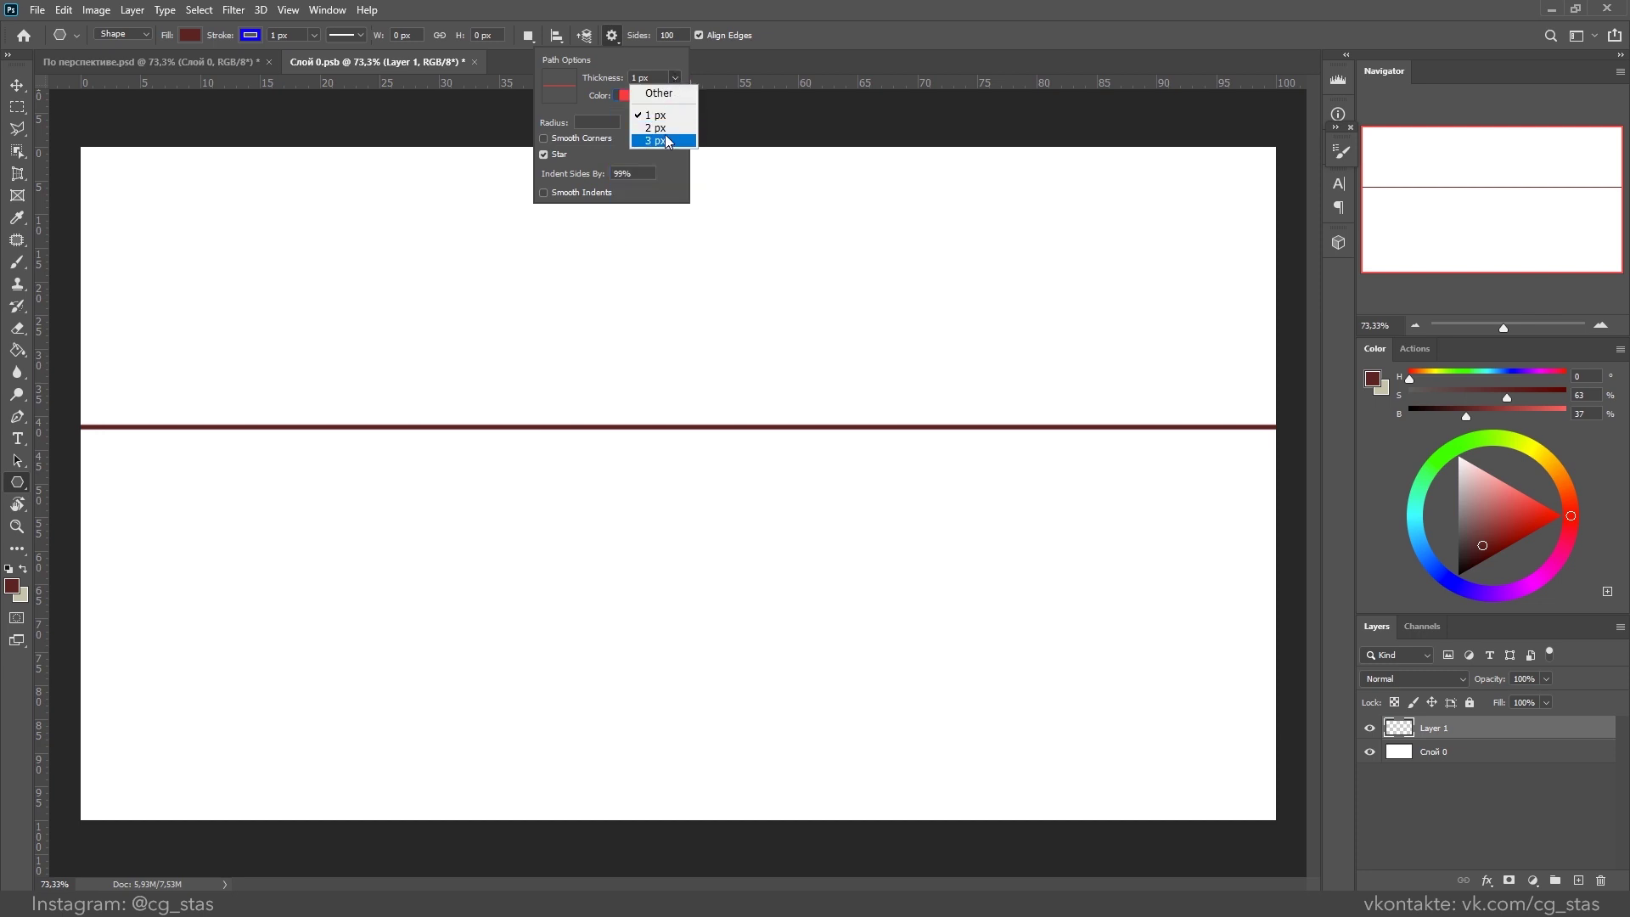
left_click(667, 116)
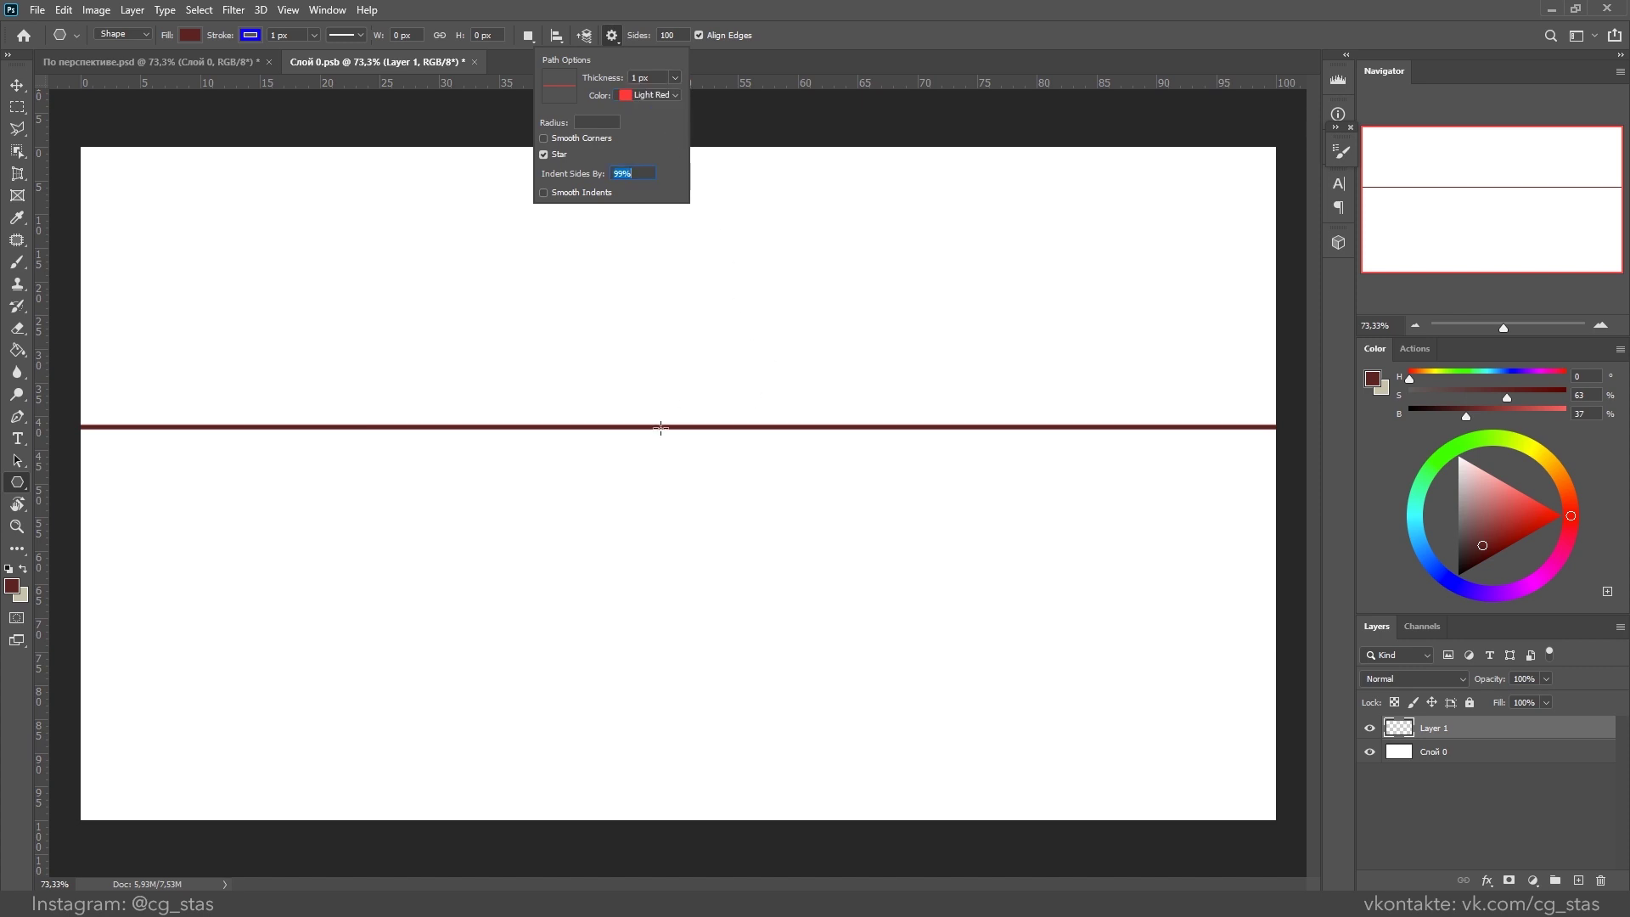
Step: Drag a 100-point star out from the horizon centre and deselect it
left_click_drag(661, 427, 1393, 570)
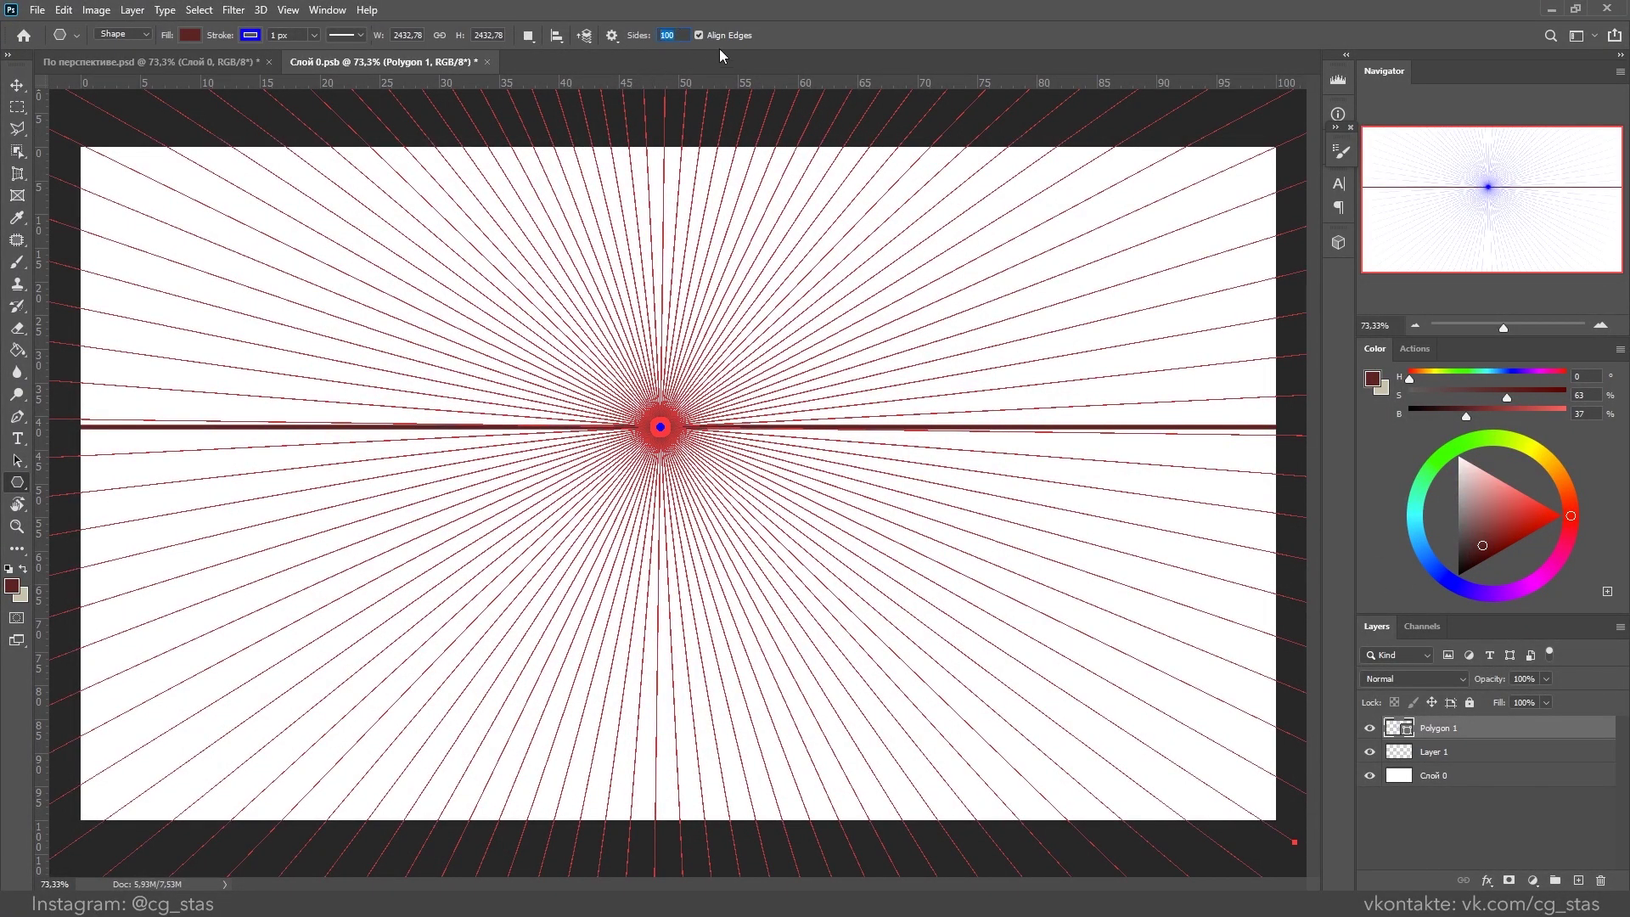
key("Return")
left_click(1436, 818)
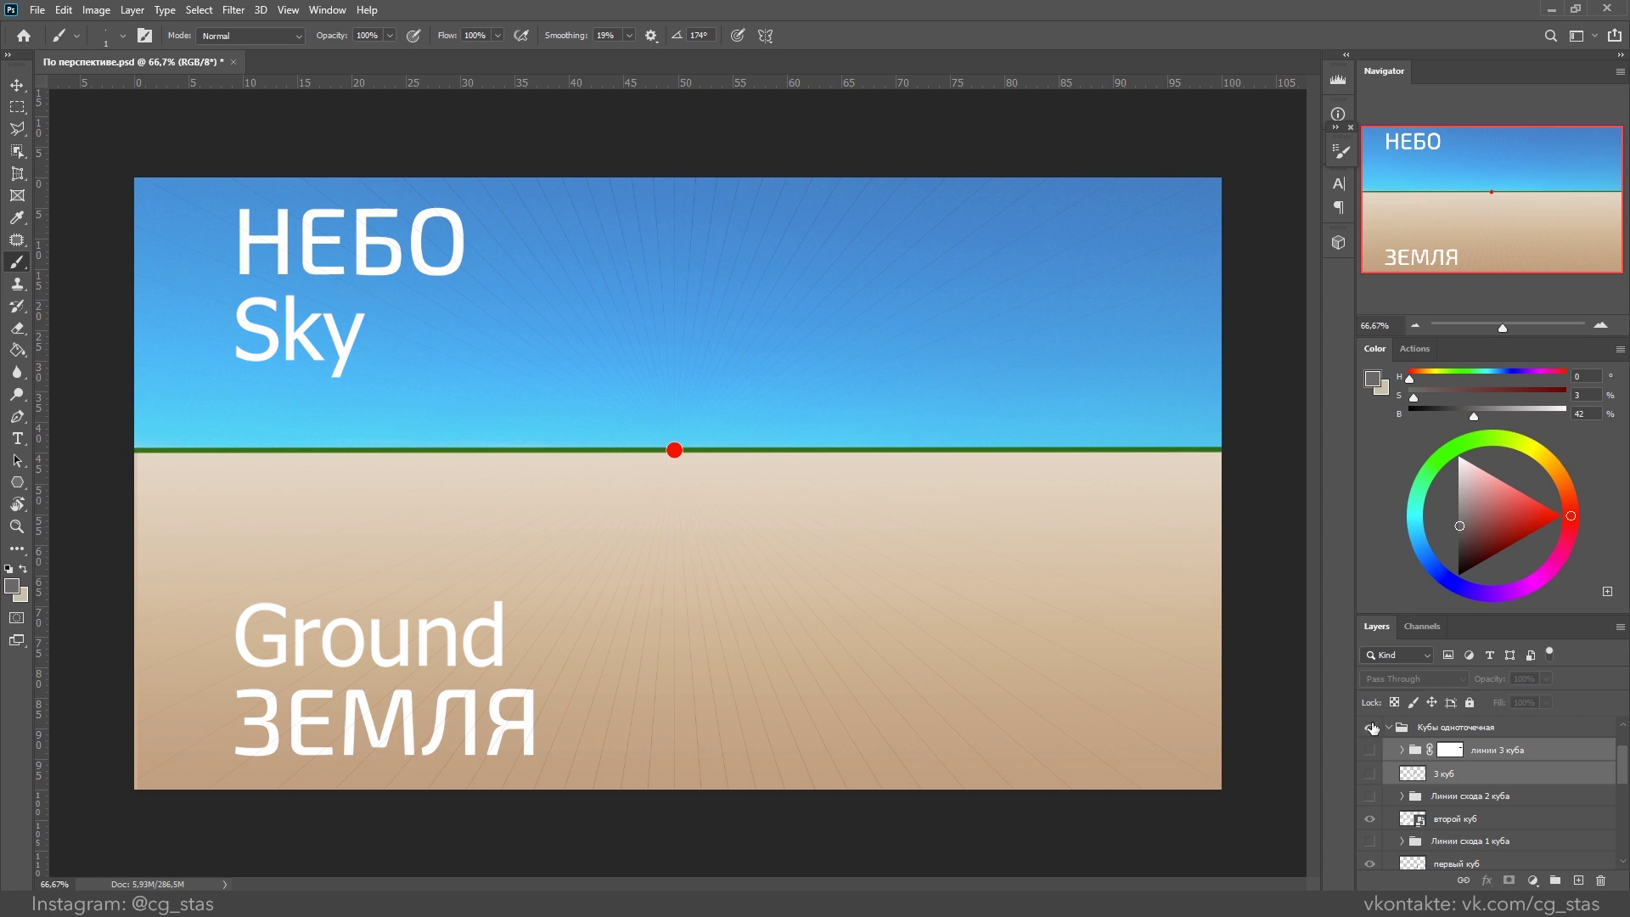
Step: Show the one-point perspective cubes group and dismiss the multiple-layers error
left_click(1370, 729)
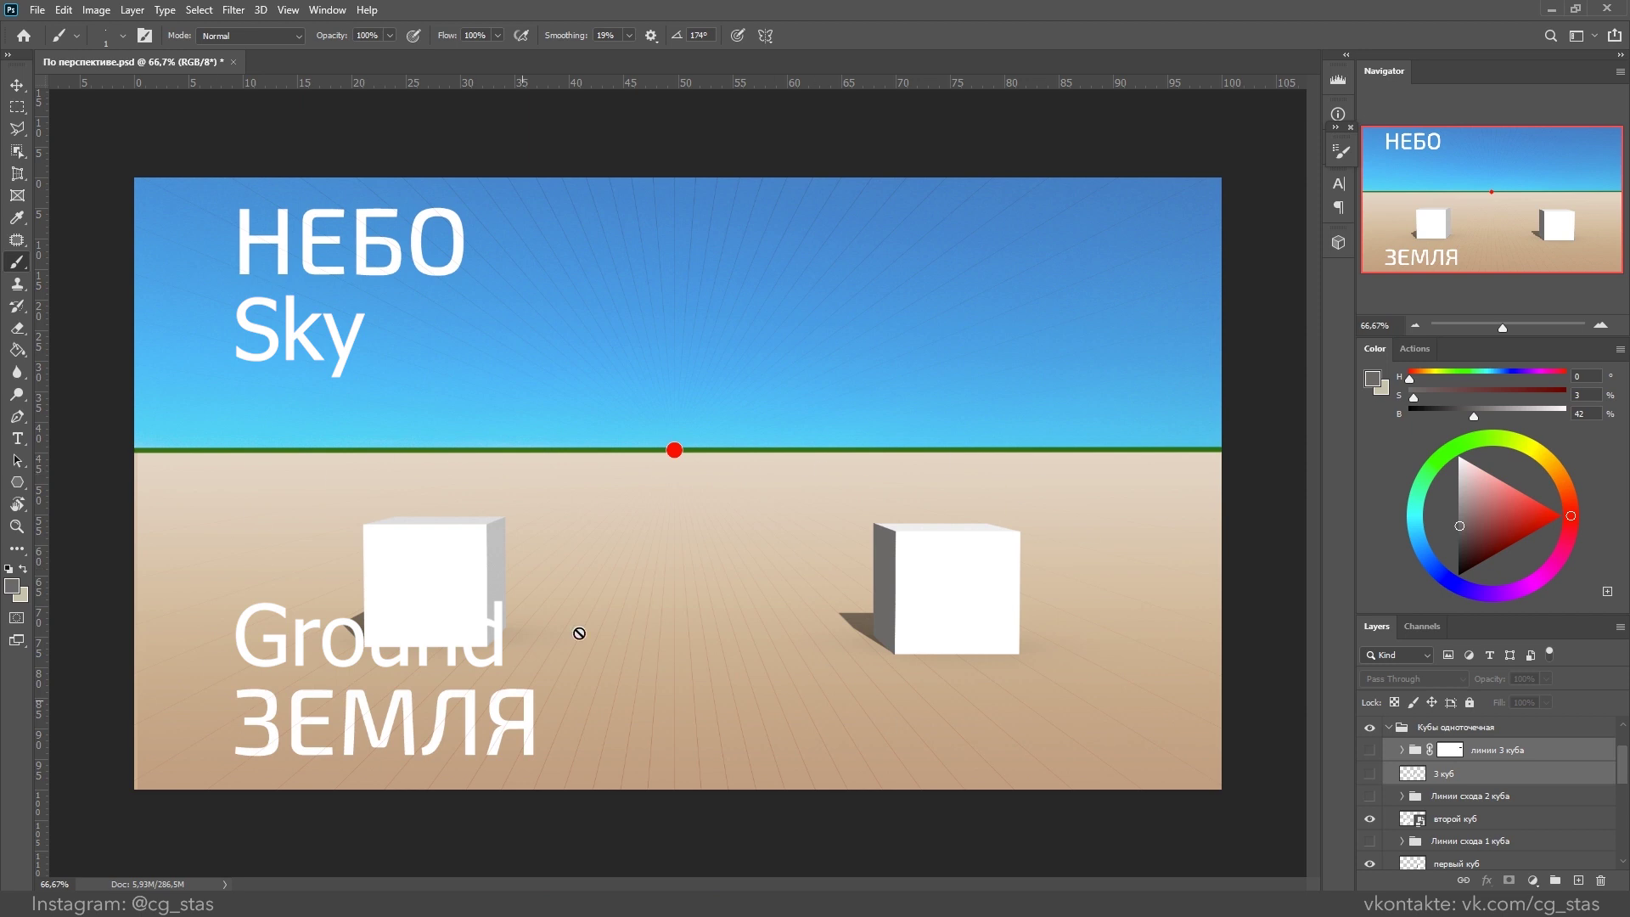
left_click(805, 511)
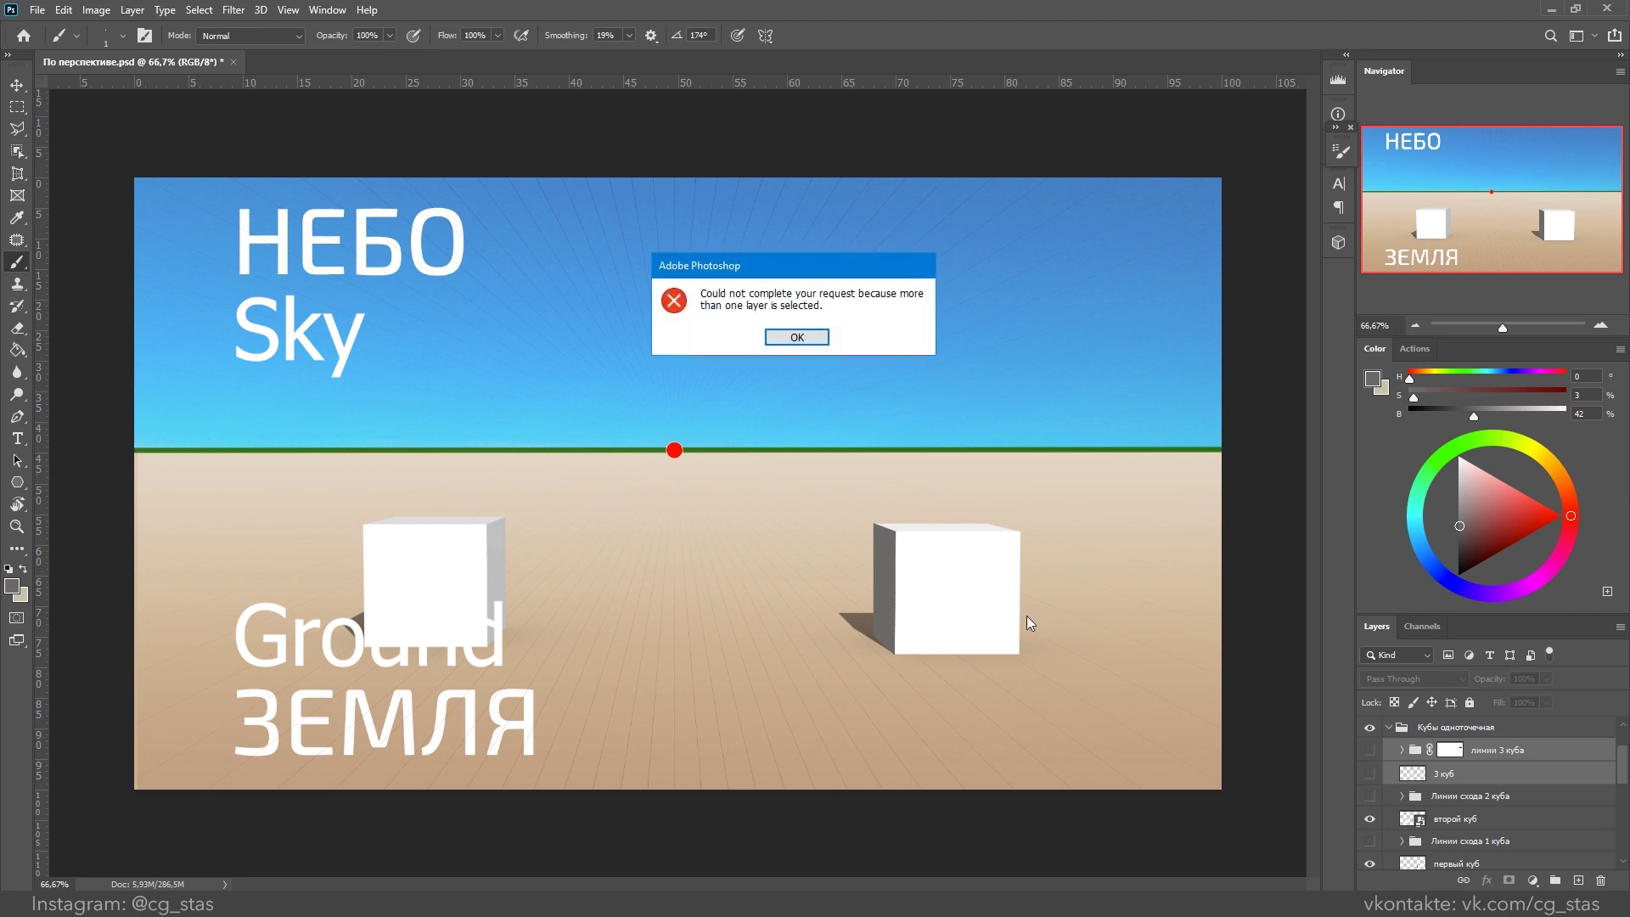
left_click(798, 338)
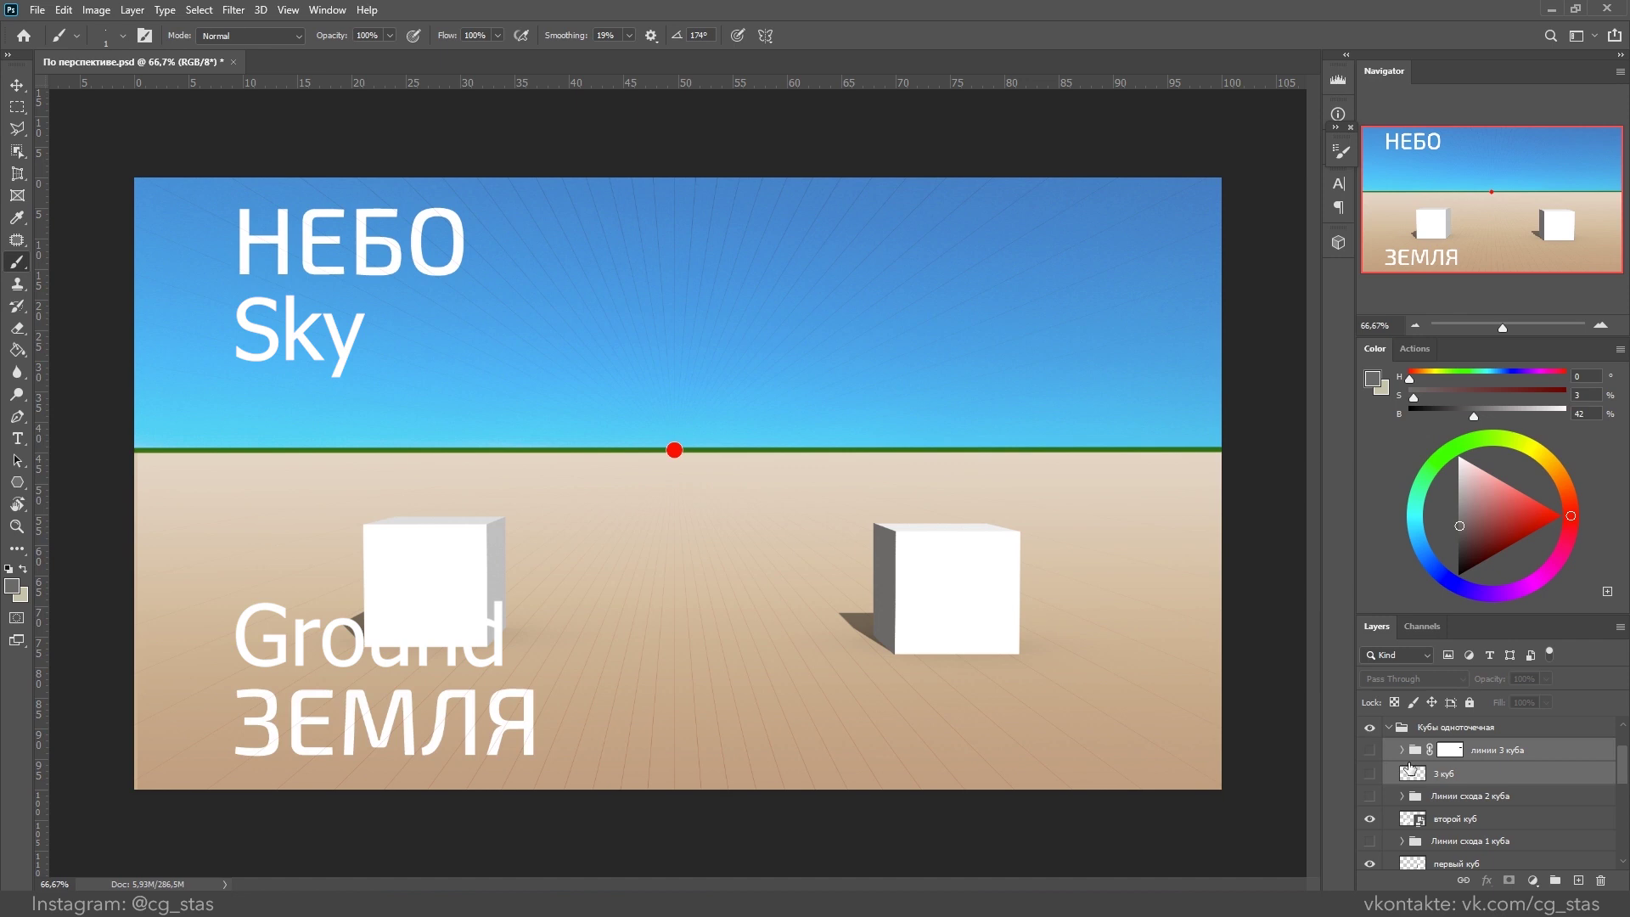
Step: Show the vanishing lines of the left and right cubes
scroll(1409, 773, "down", 1)
left_click(1370, 774)
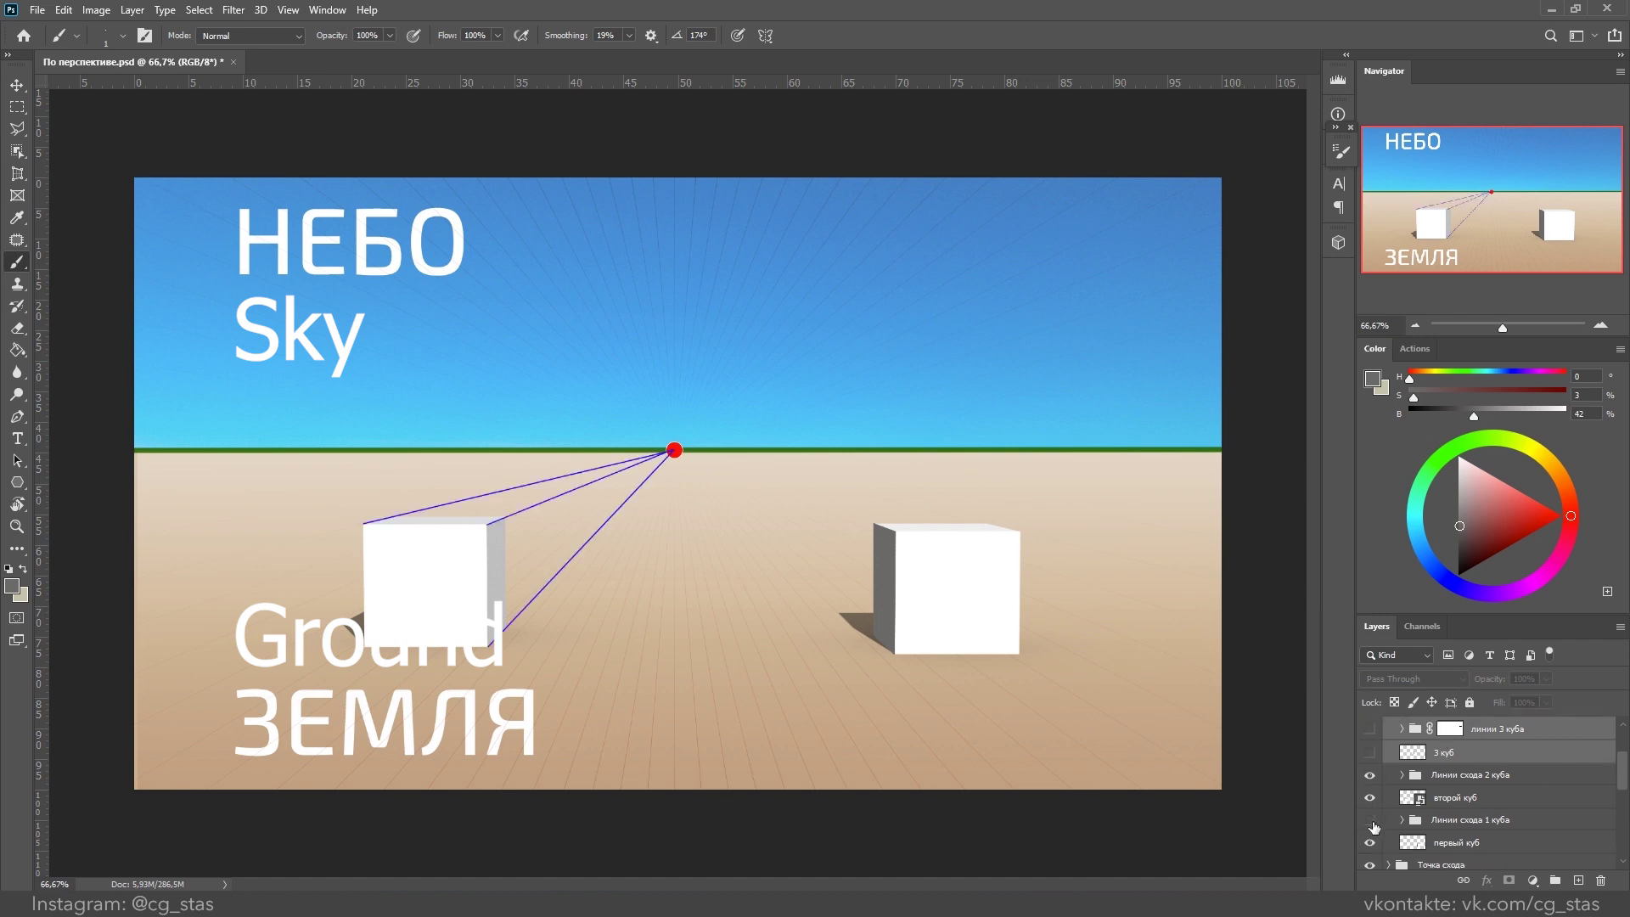
left_click(1370, 820)
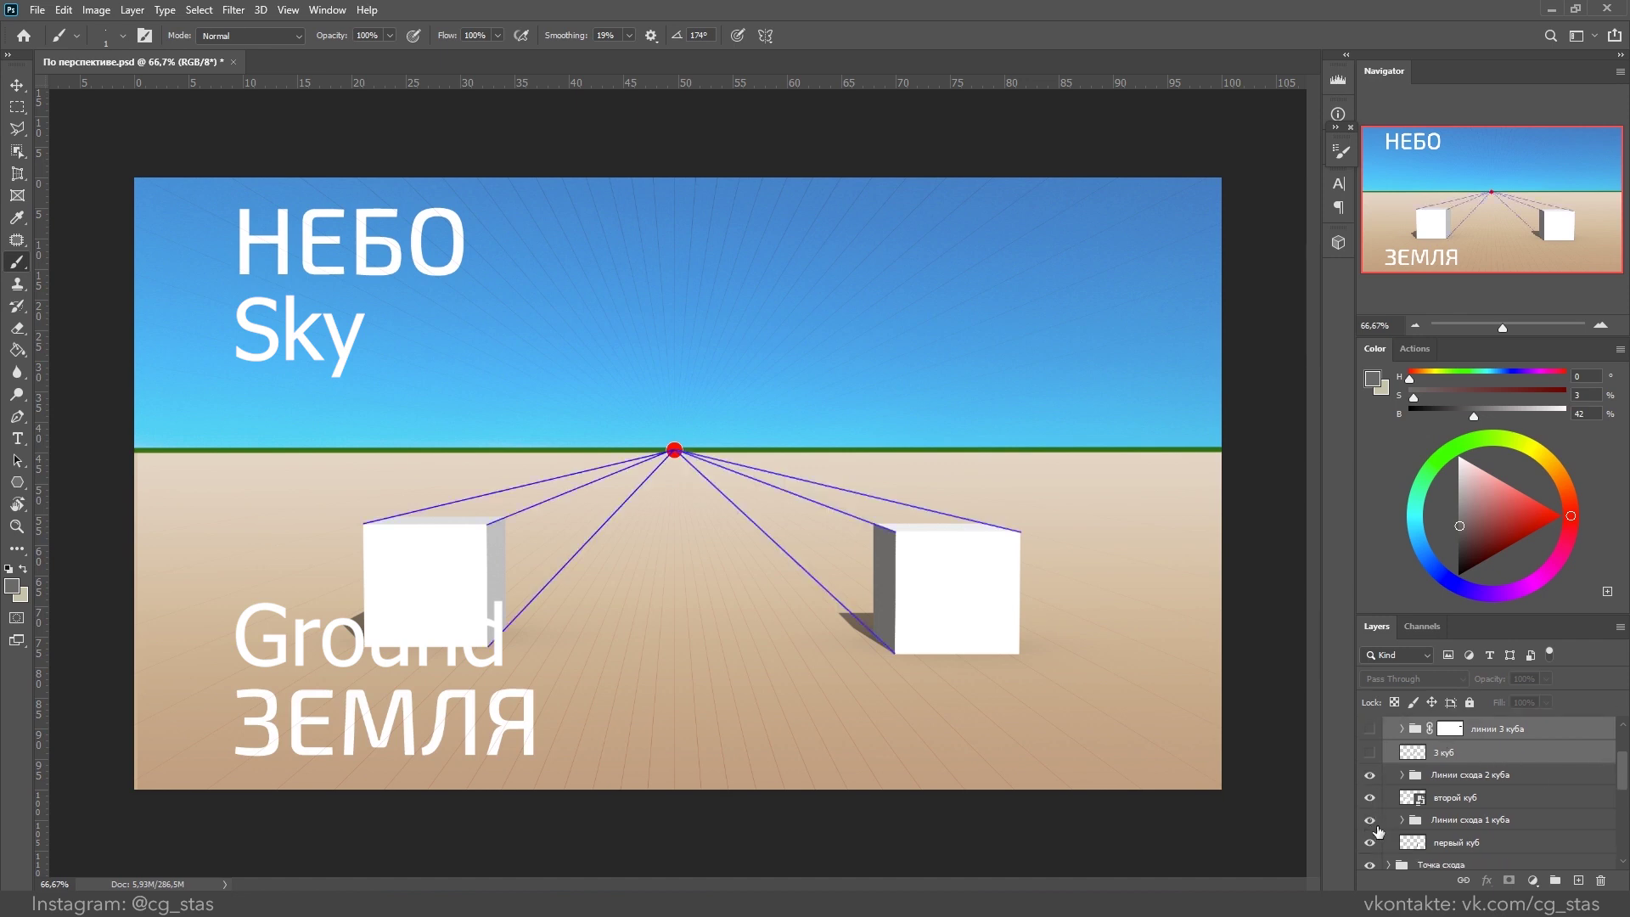
Step: Make 3 куб the active layer, hide the left cube's lines, and show the middle cube
scroll(1622, 773, "up", 1)
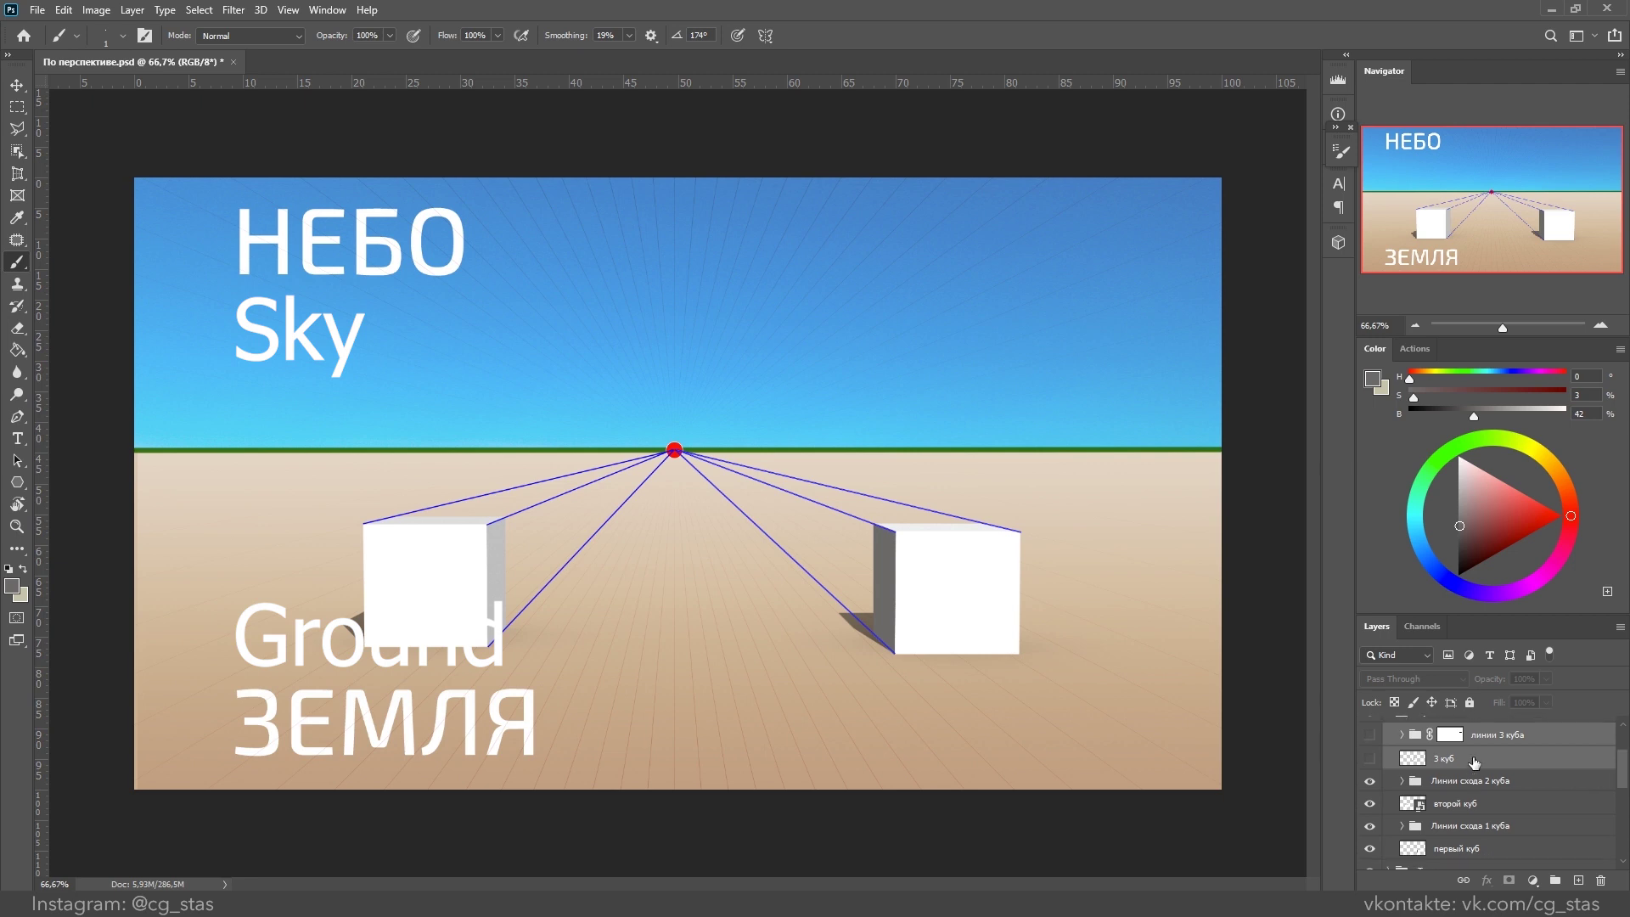
left_click(1417, 766)
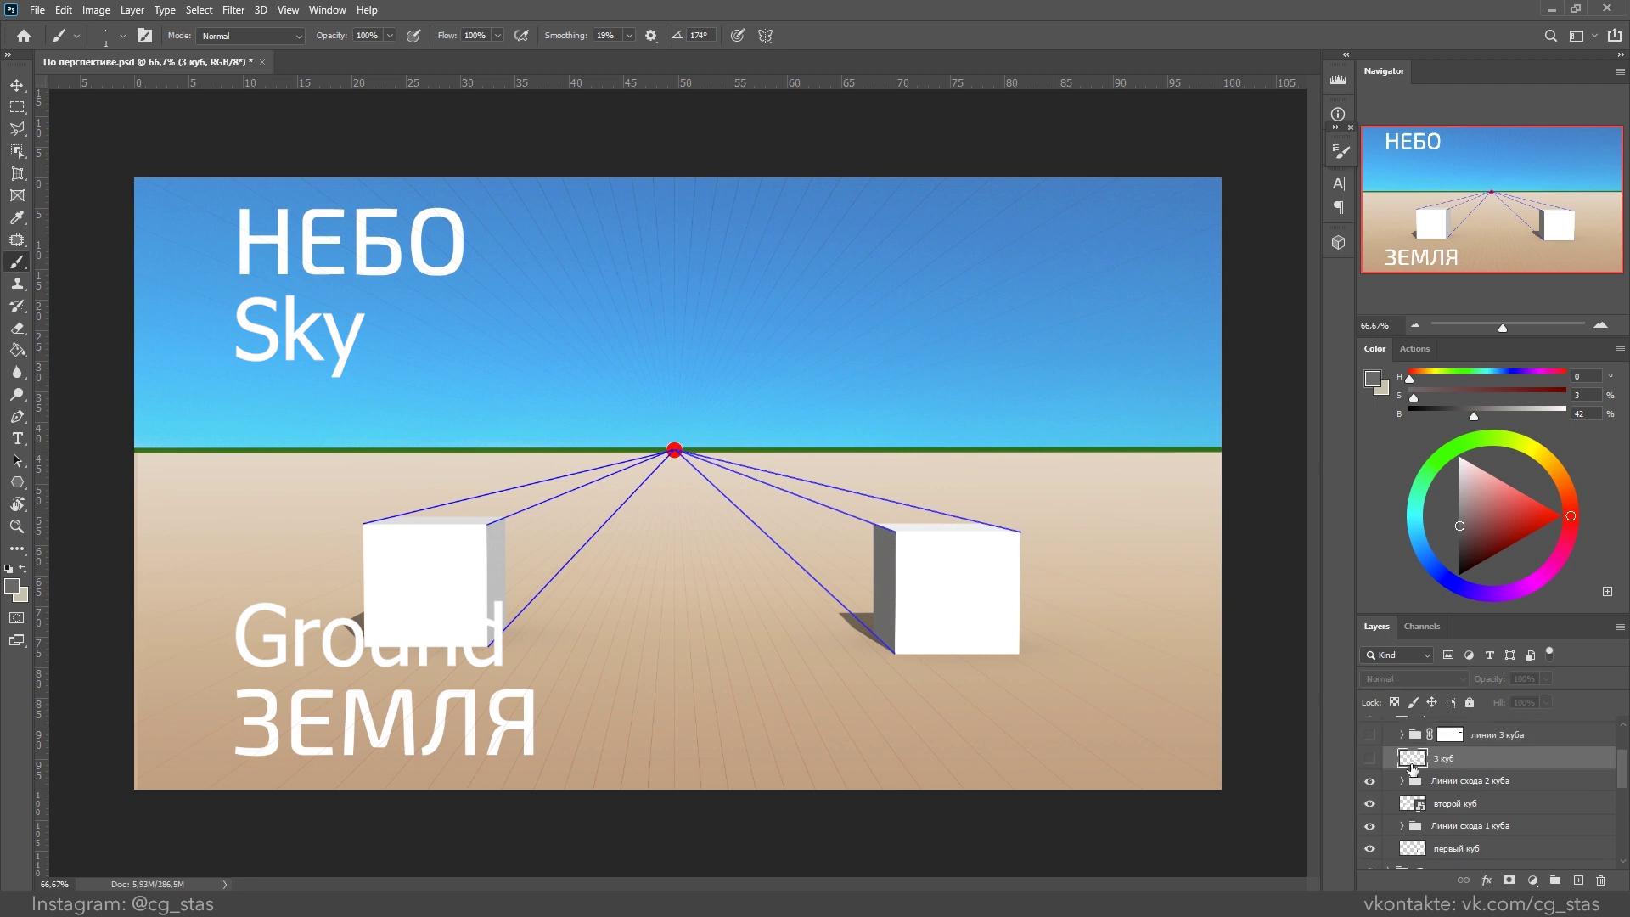
left_click(1370, 758)
left_click(1369, 781)
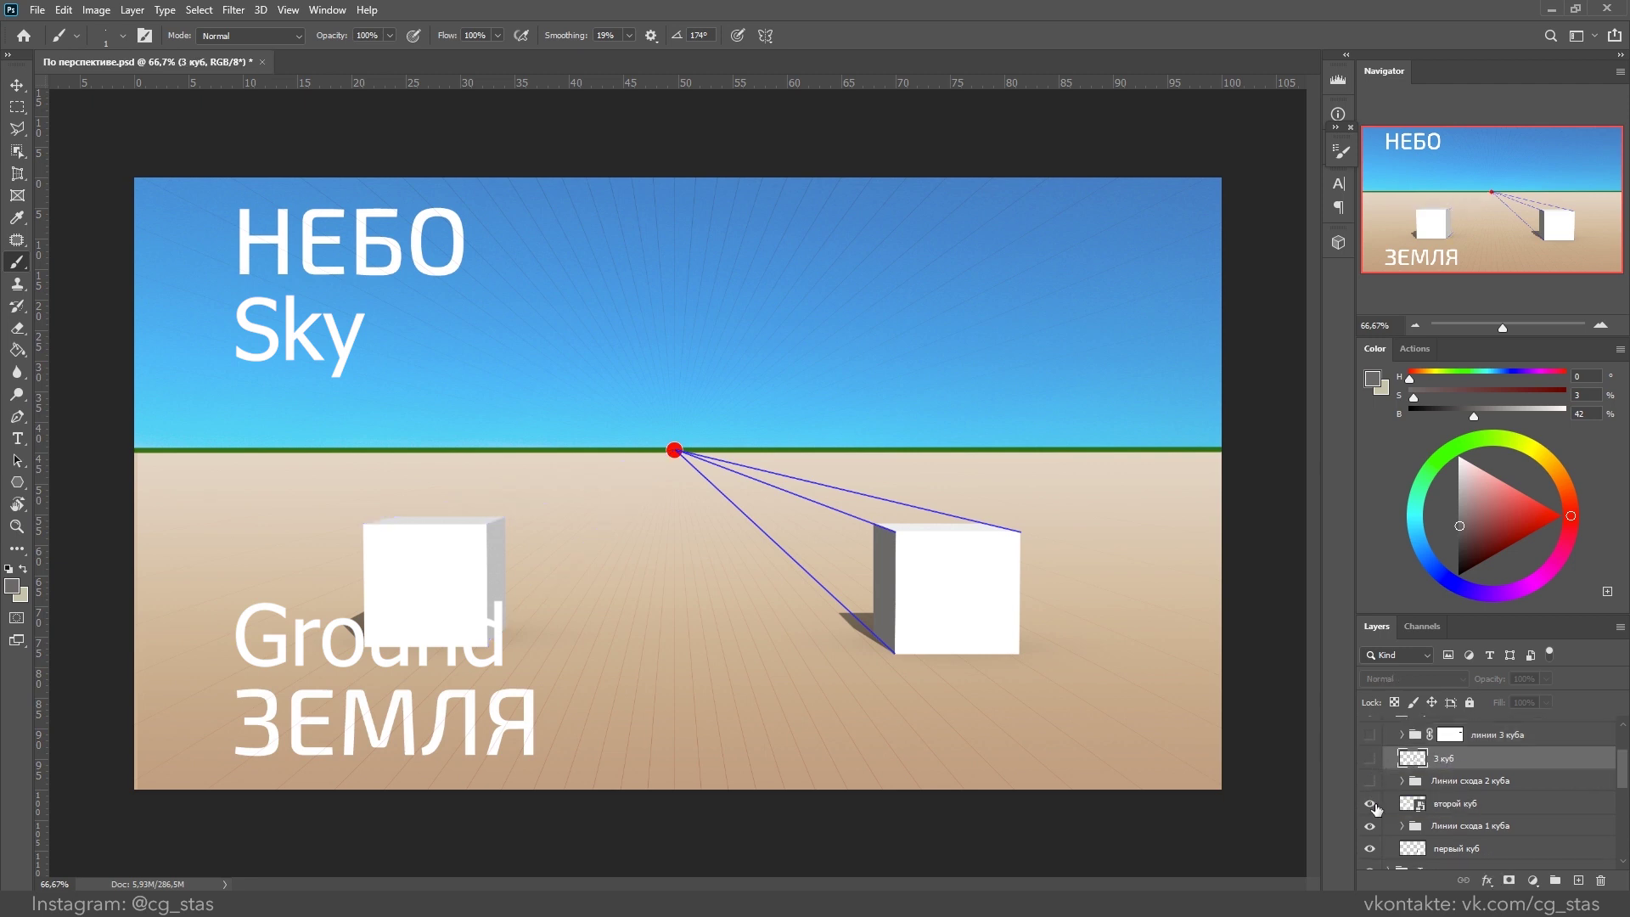
left_click(1370, 825)
Step: Hide the right cube's vanishing lines and show the middle cube's lines converging above the horizon
left_click(1370, 759)
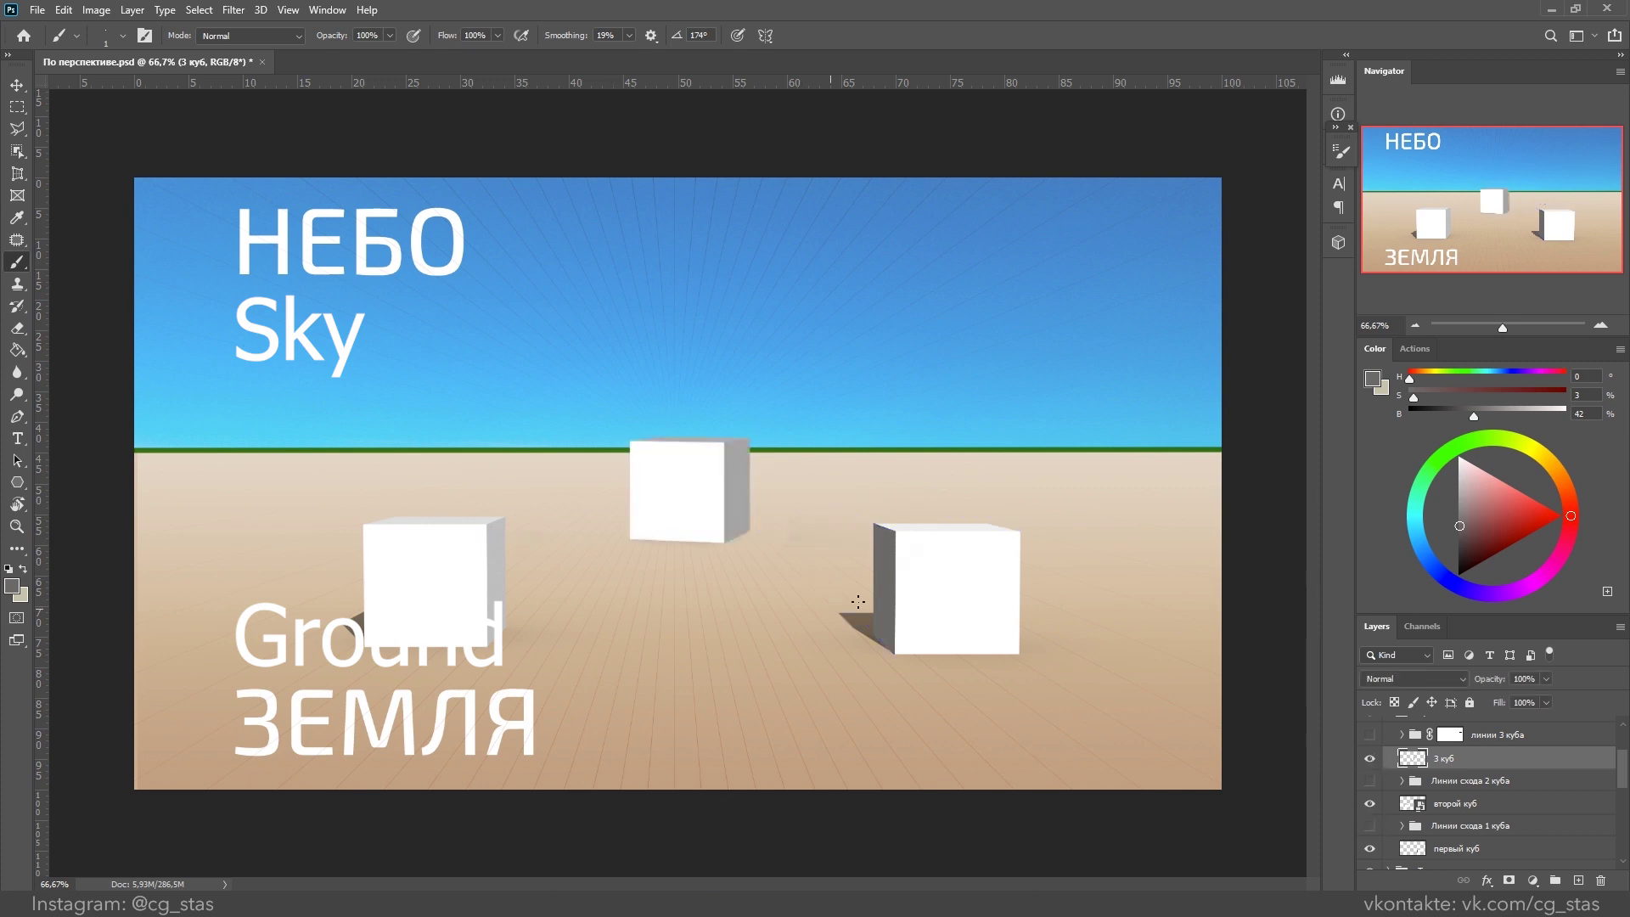
left_click(1369, 736)
Step: Free-transform the линии 3 куба group down and sideways, pinning its pivot on the vanishing point
left_click(1534, 737)
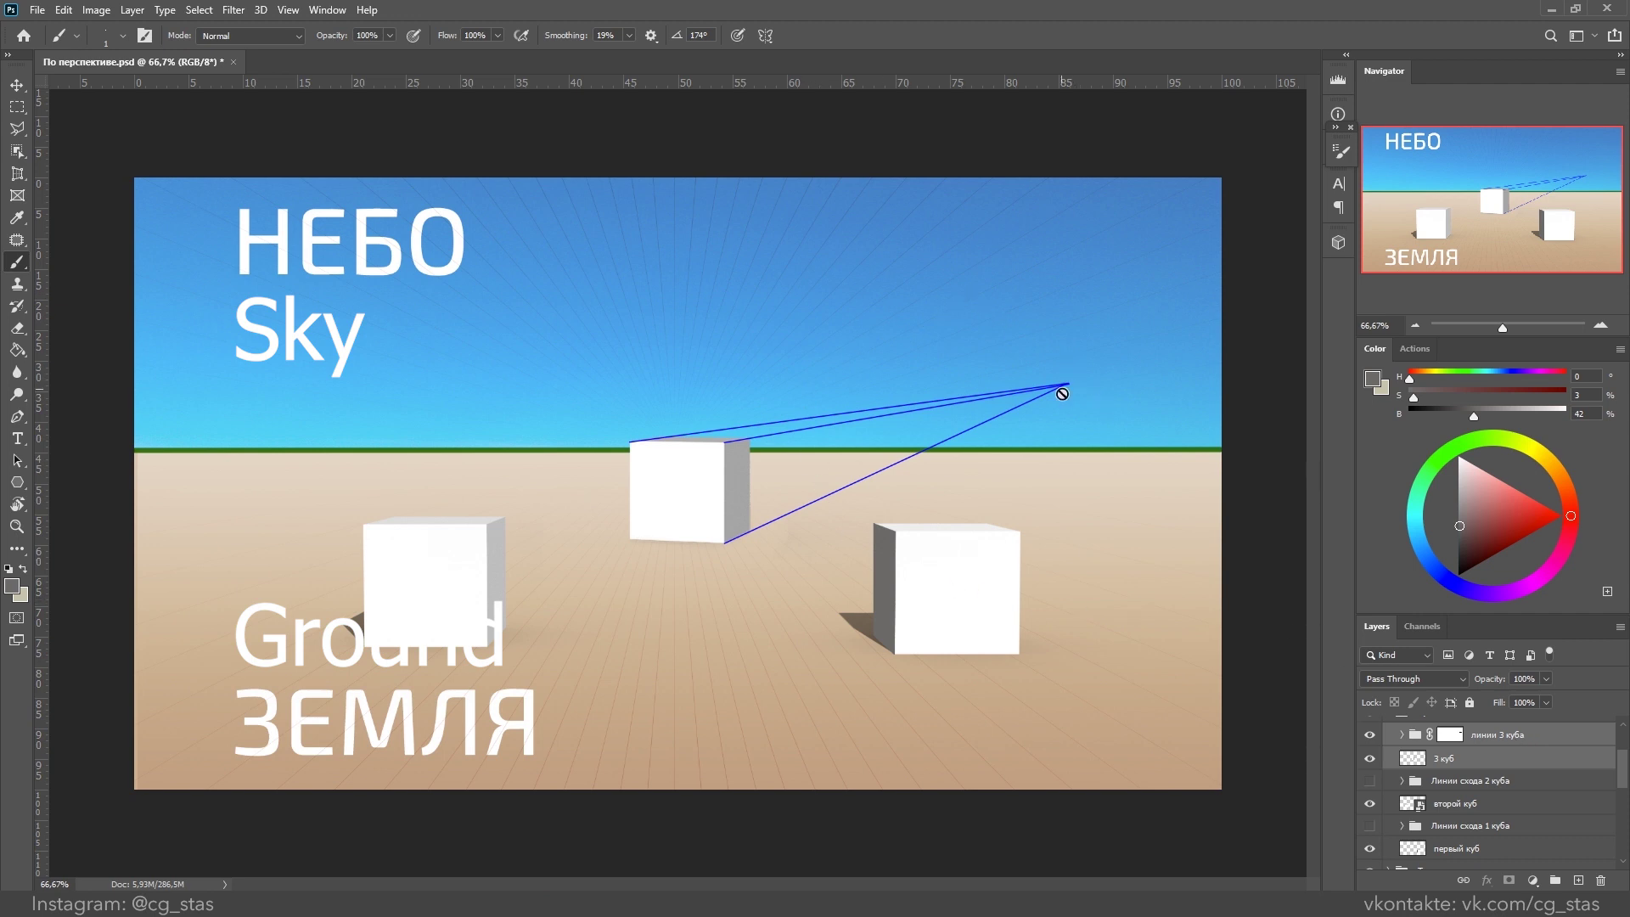
key("ctrl+t")
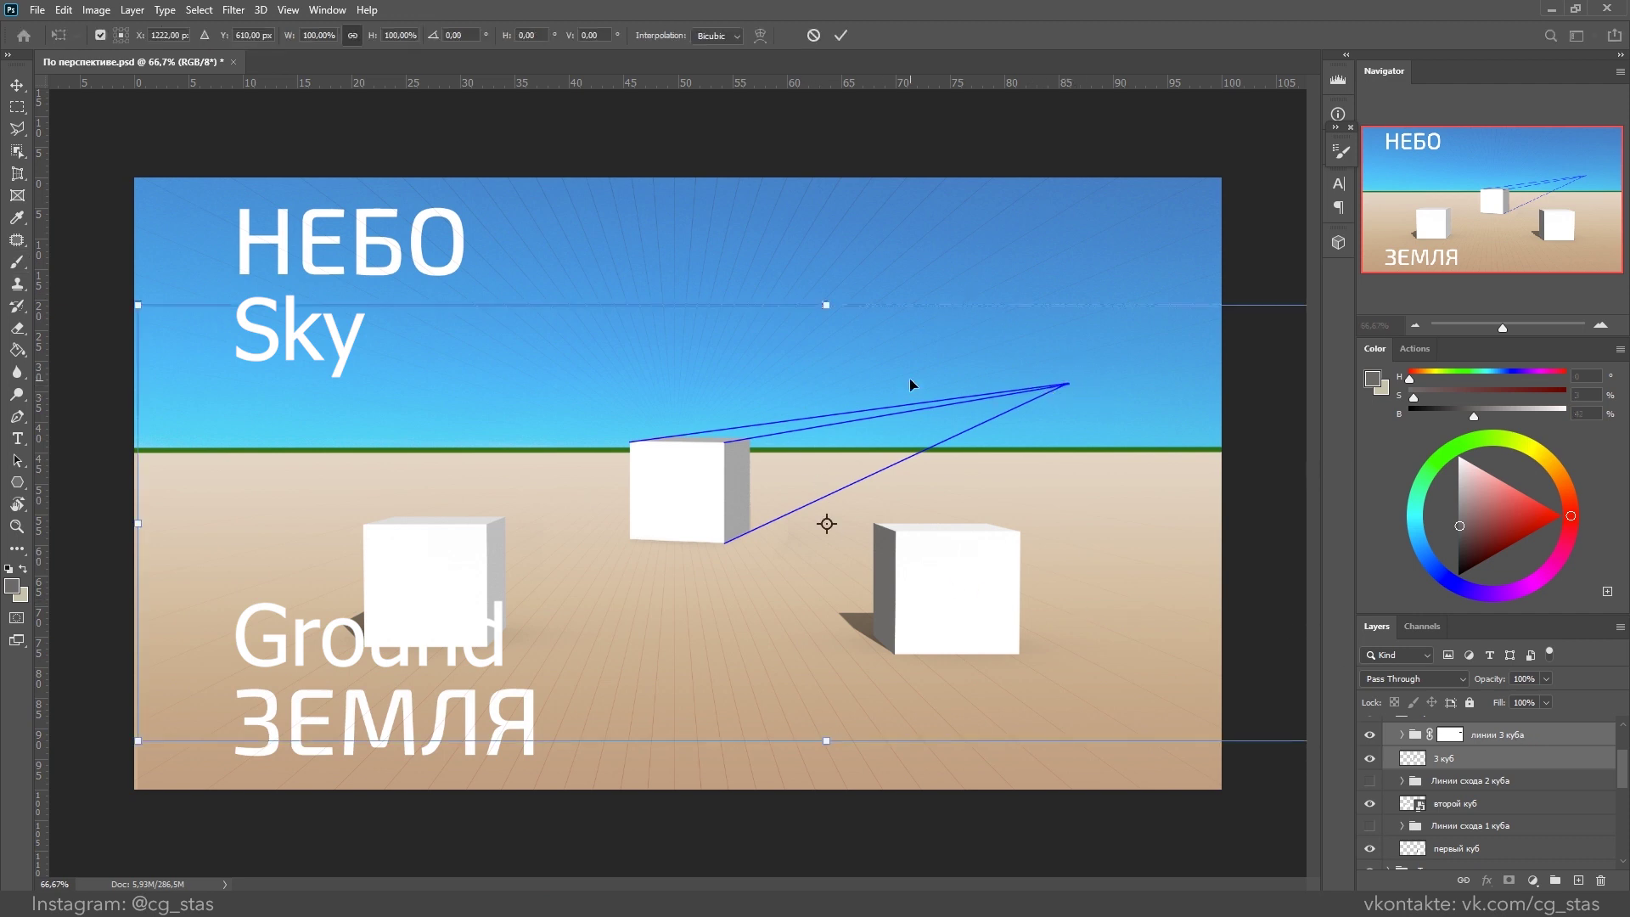
left_click_drag(910, 380, 907, 456)
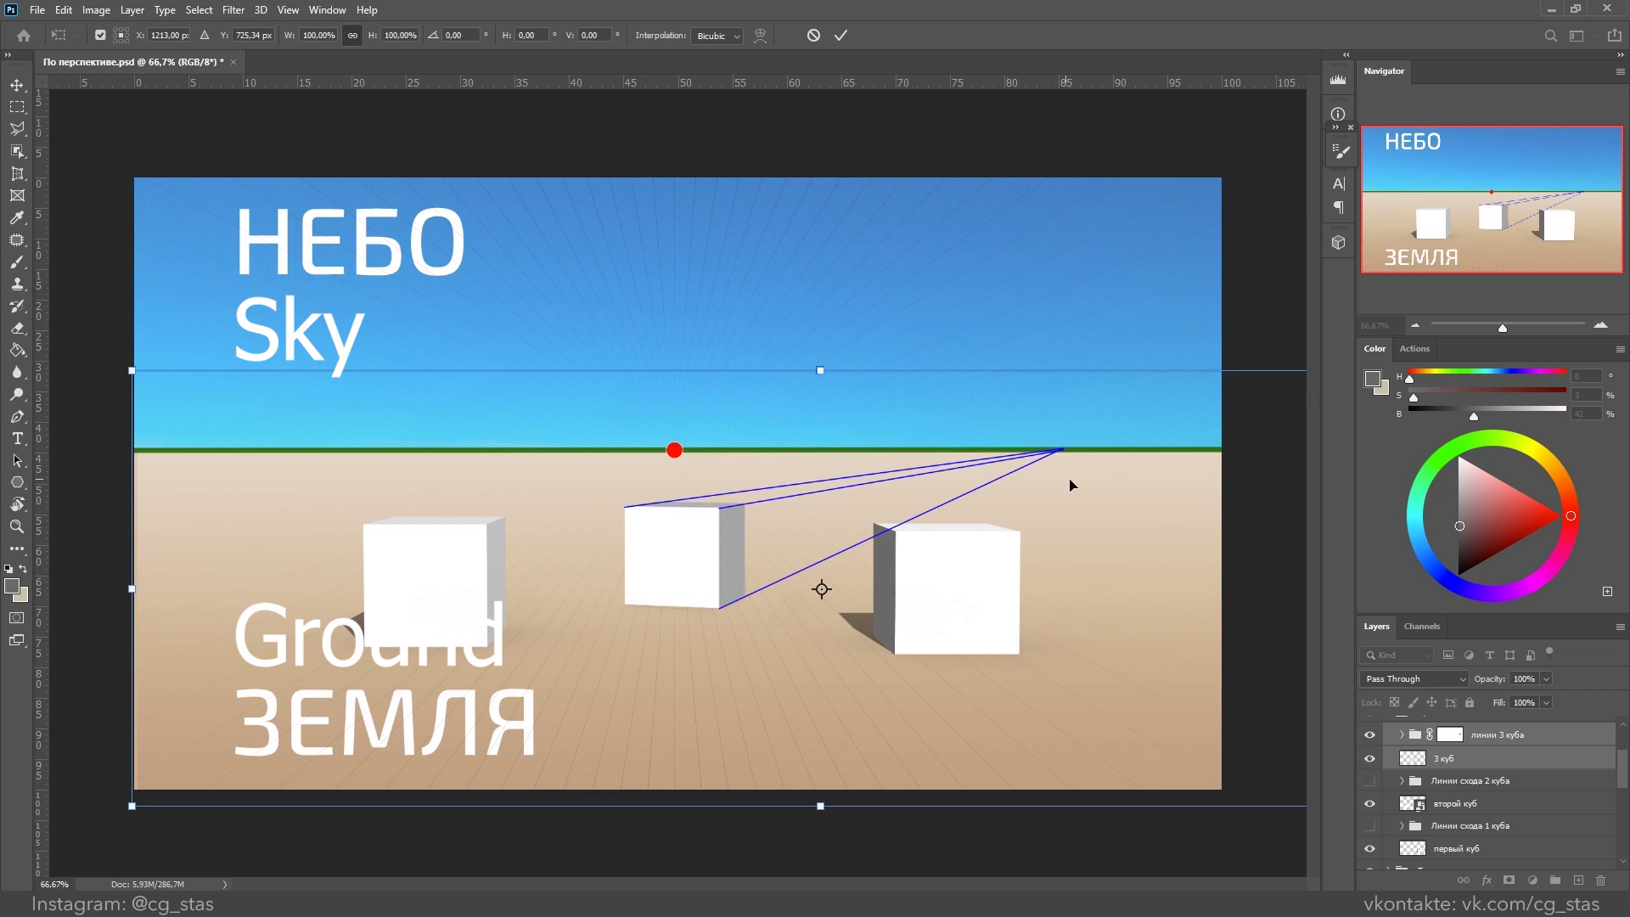
left_click_drag(1078, 486, 998, 485)
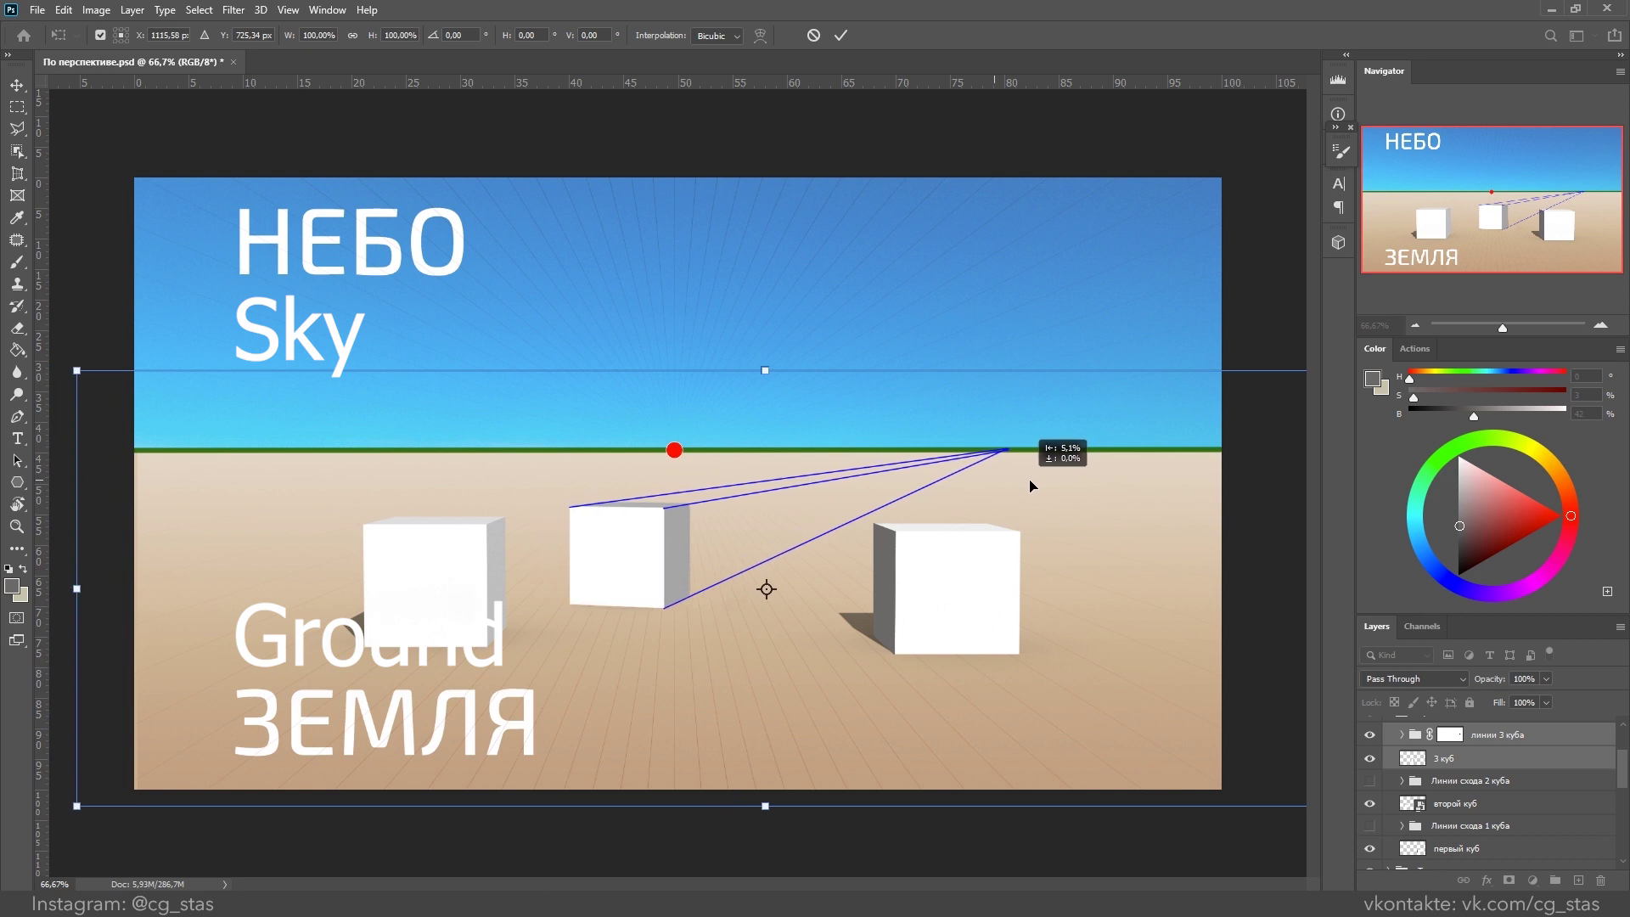
left_click_drag(1030, 485, 1074, 493)
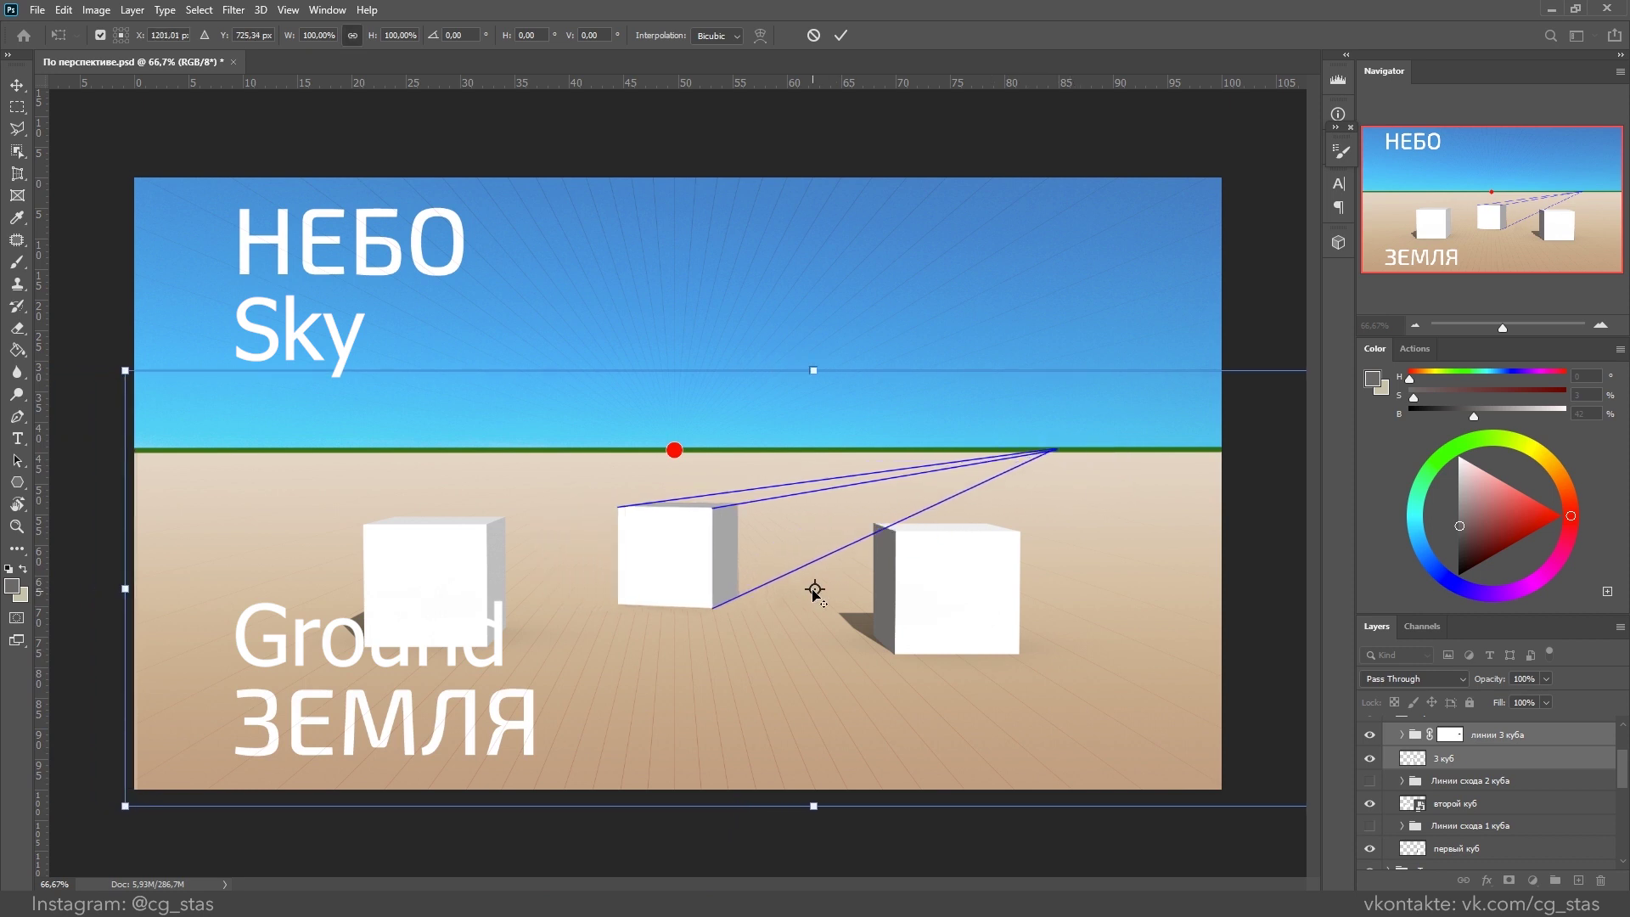
left_click_drag(815, 591, 1052, 451)
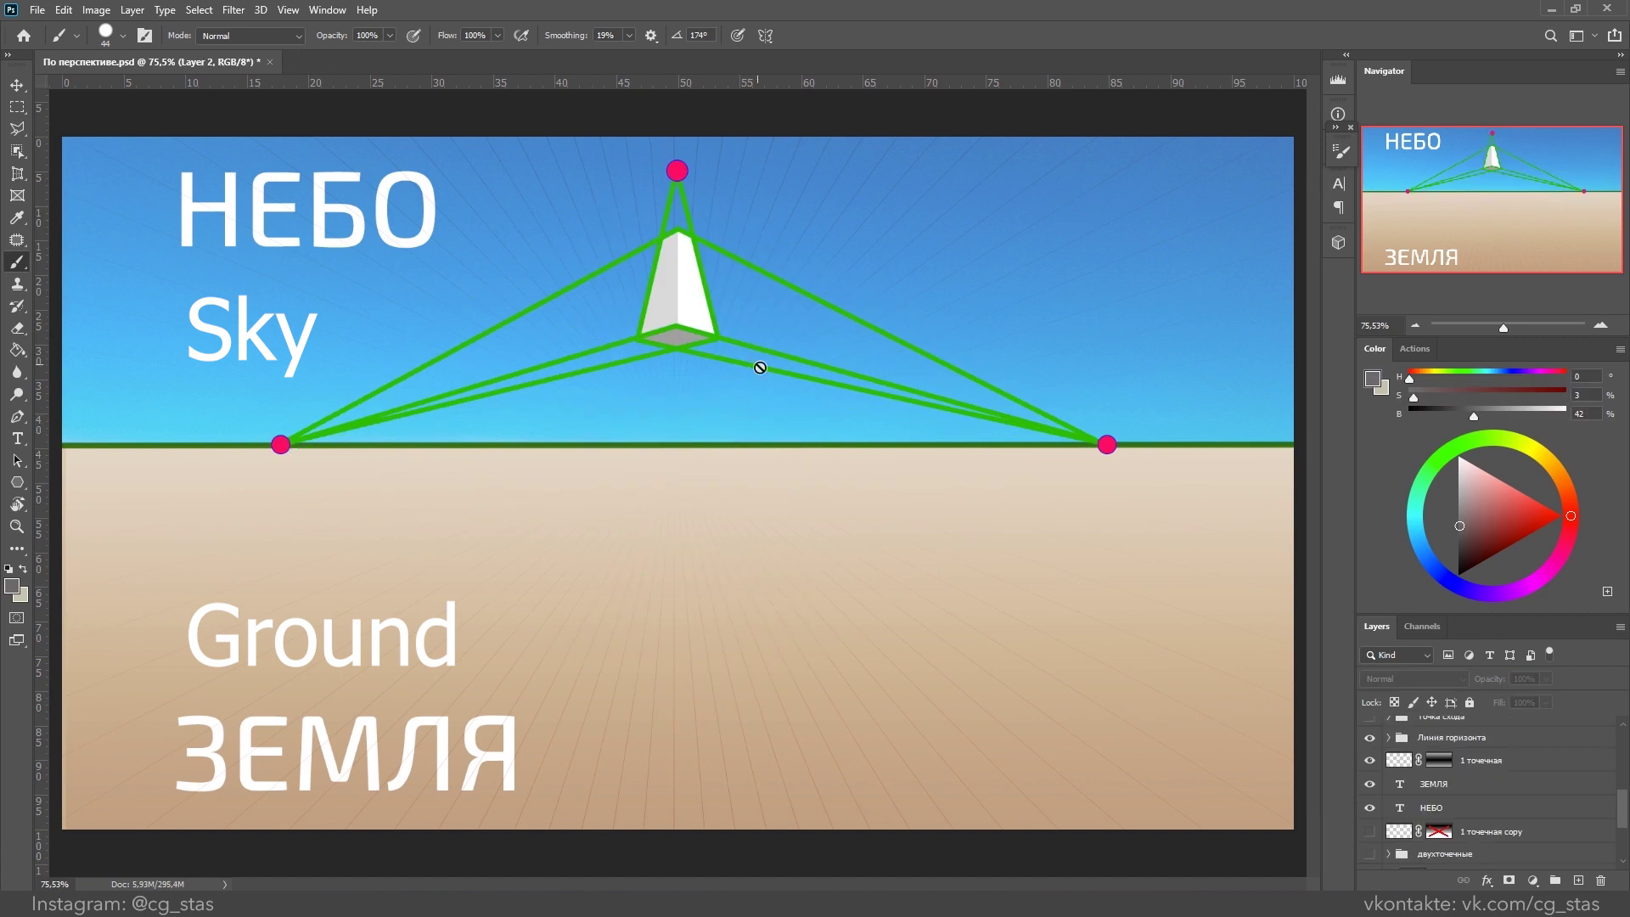
Step: Scroll the Layers panel and show the skyscraper perspective photo
left_click_drag(1625, 813, 1624, 758)
left_click(1371, 754)
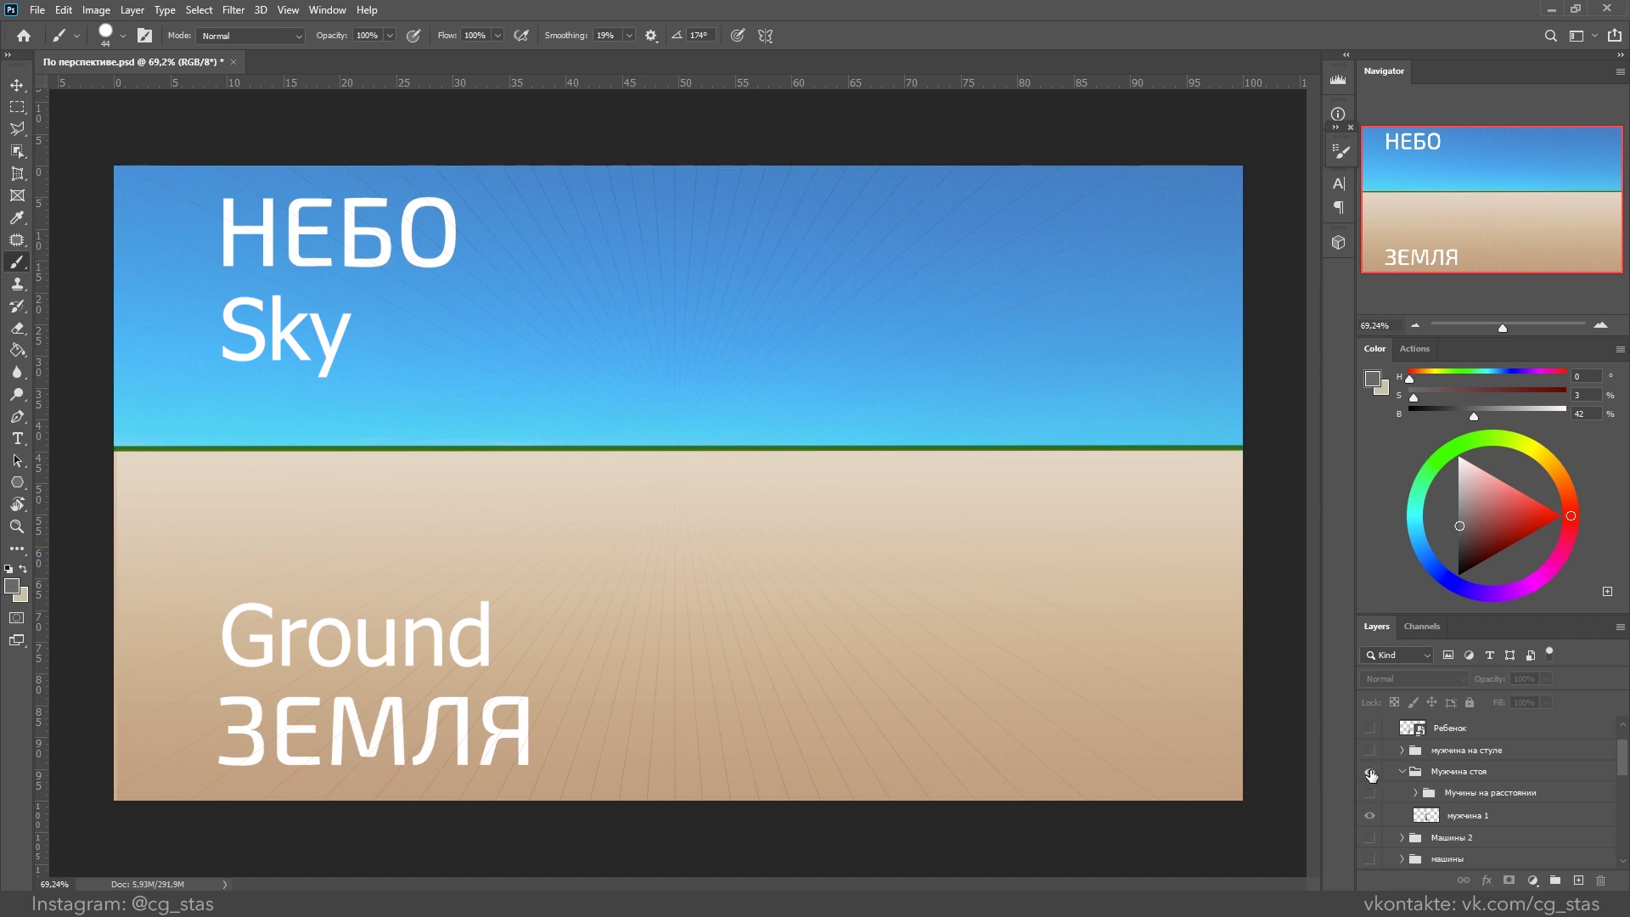
Step: Show the standing man, the distant men and the seated man, making the seated man's layer active
left_click(1370, 772)
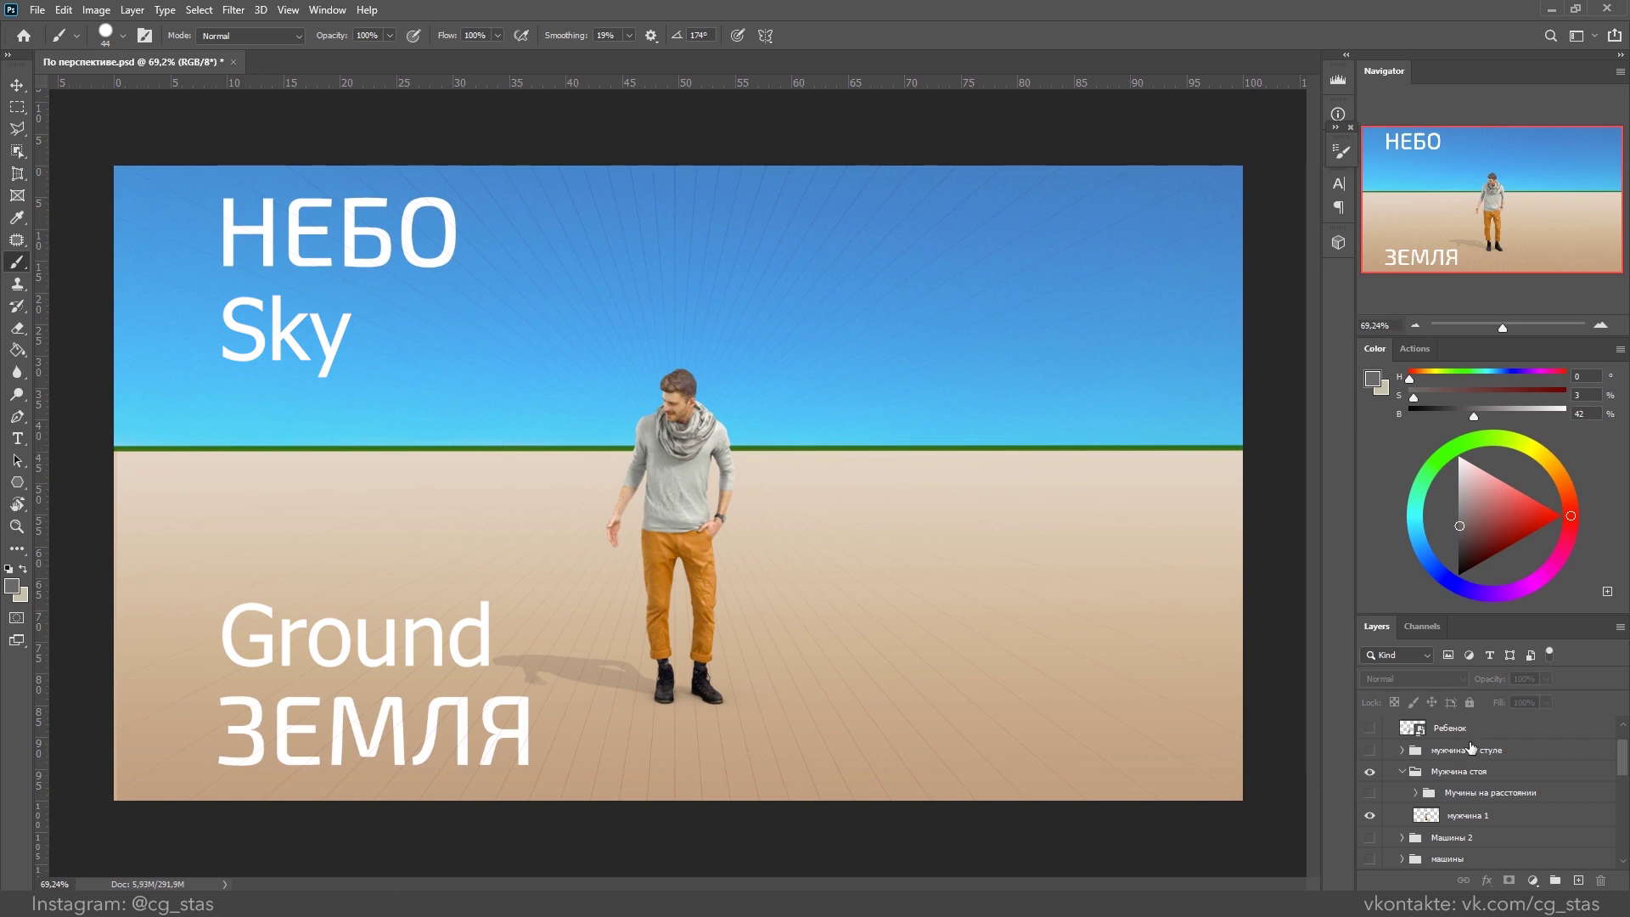
left_click(1370, 793)
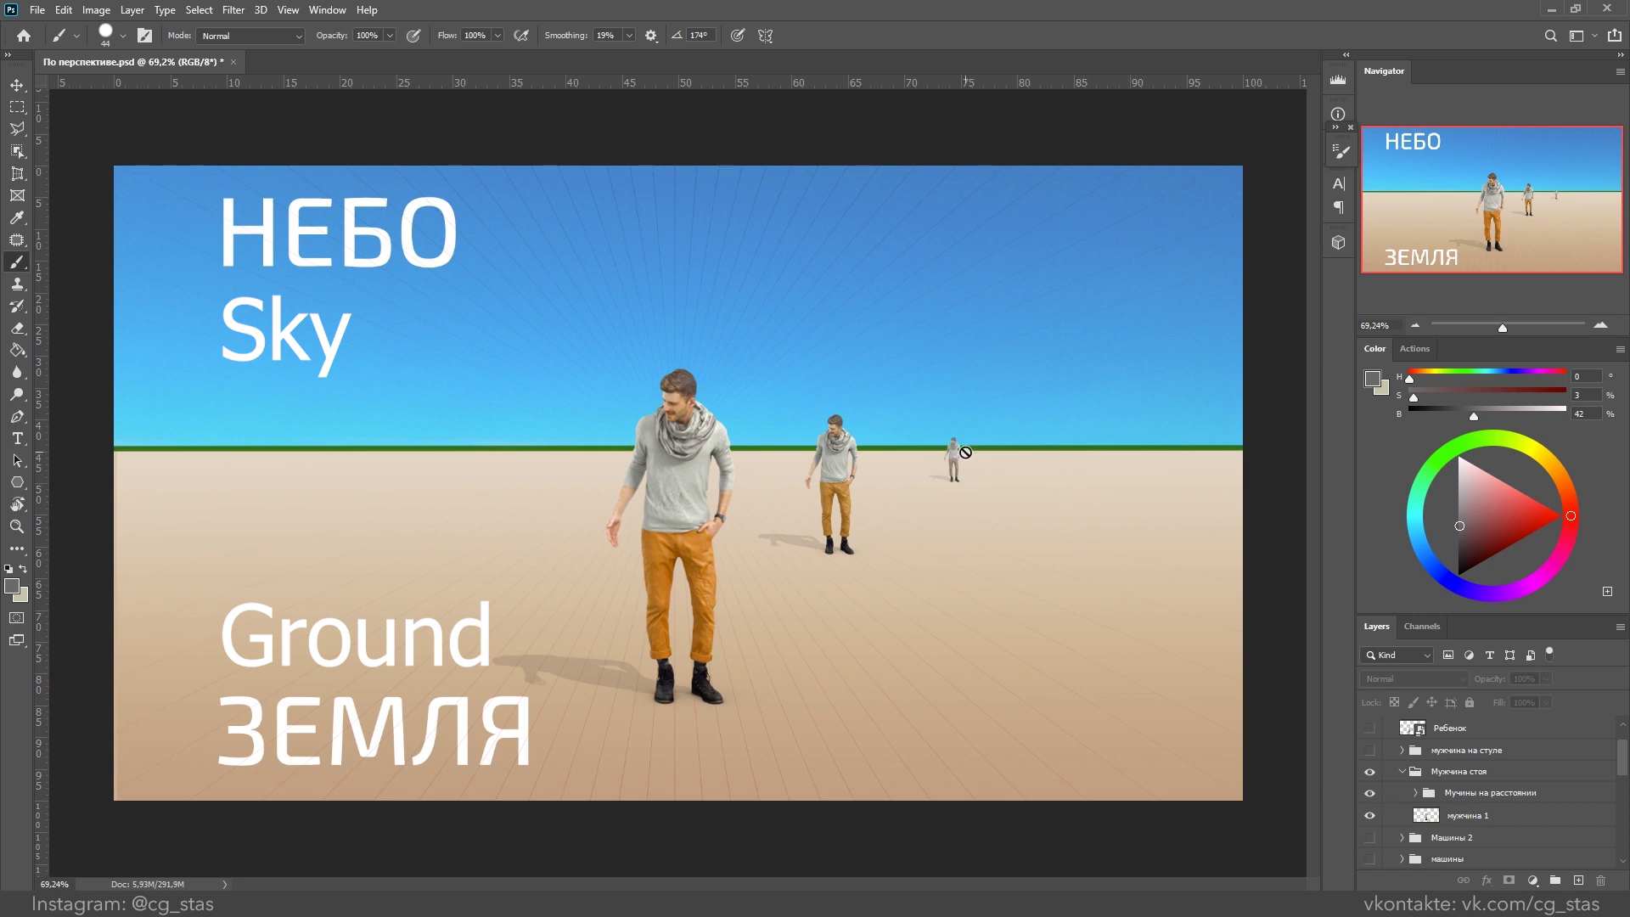
left_click(1370, 751)
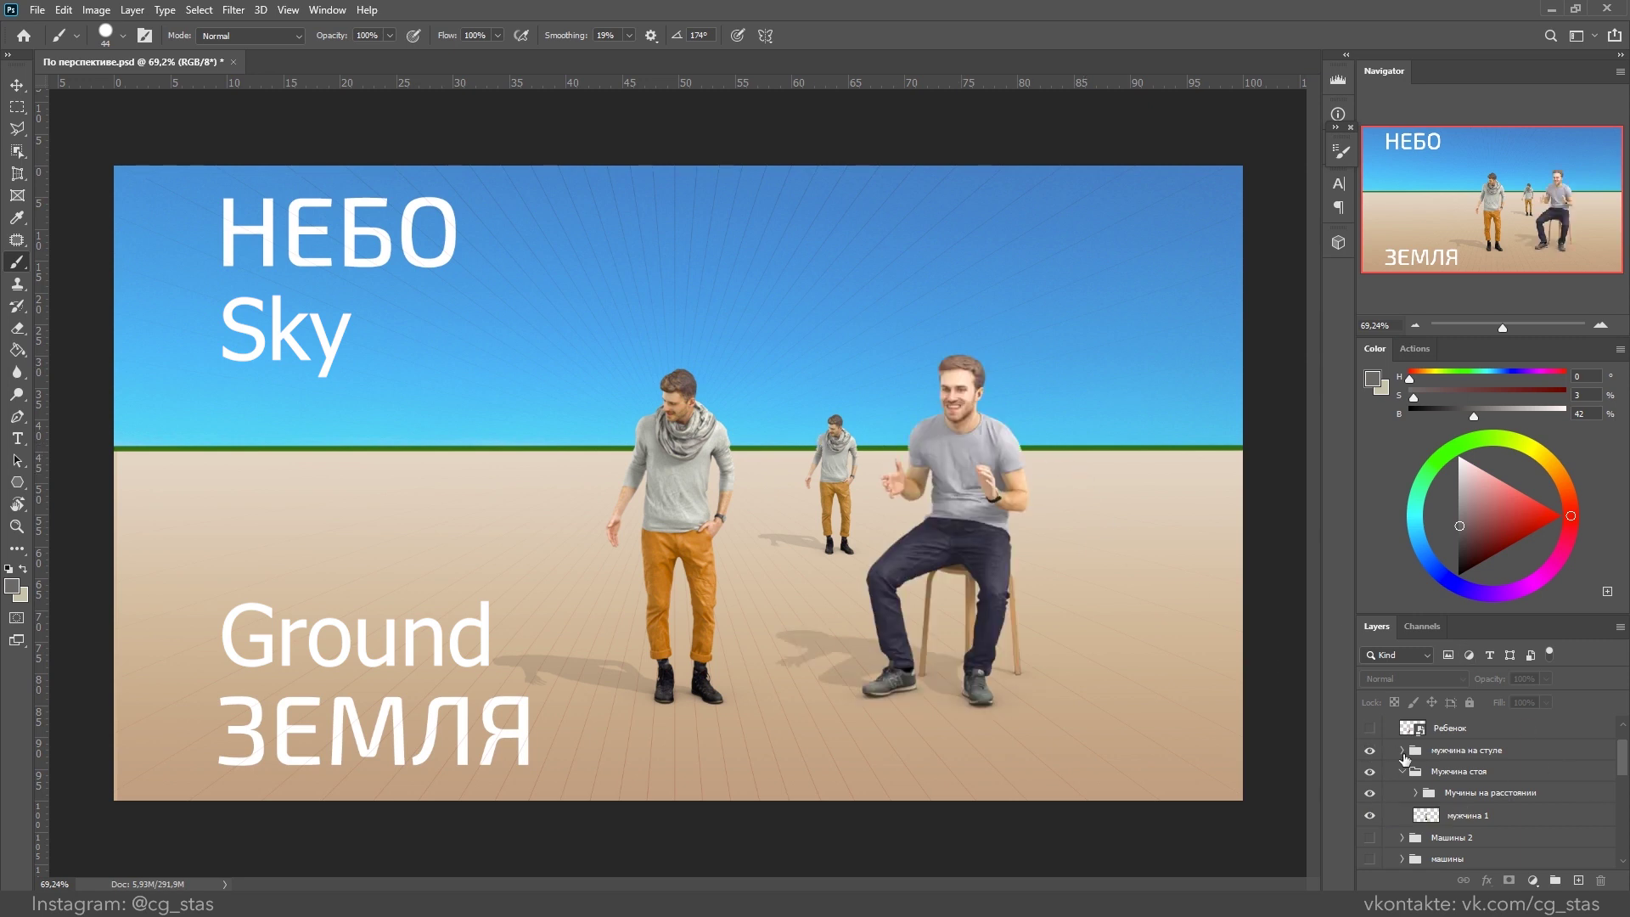
left_click(1444, 751)
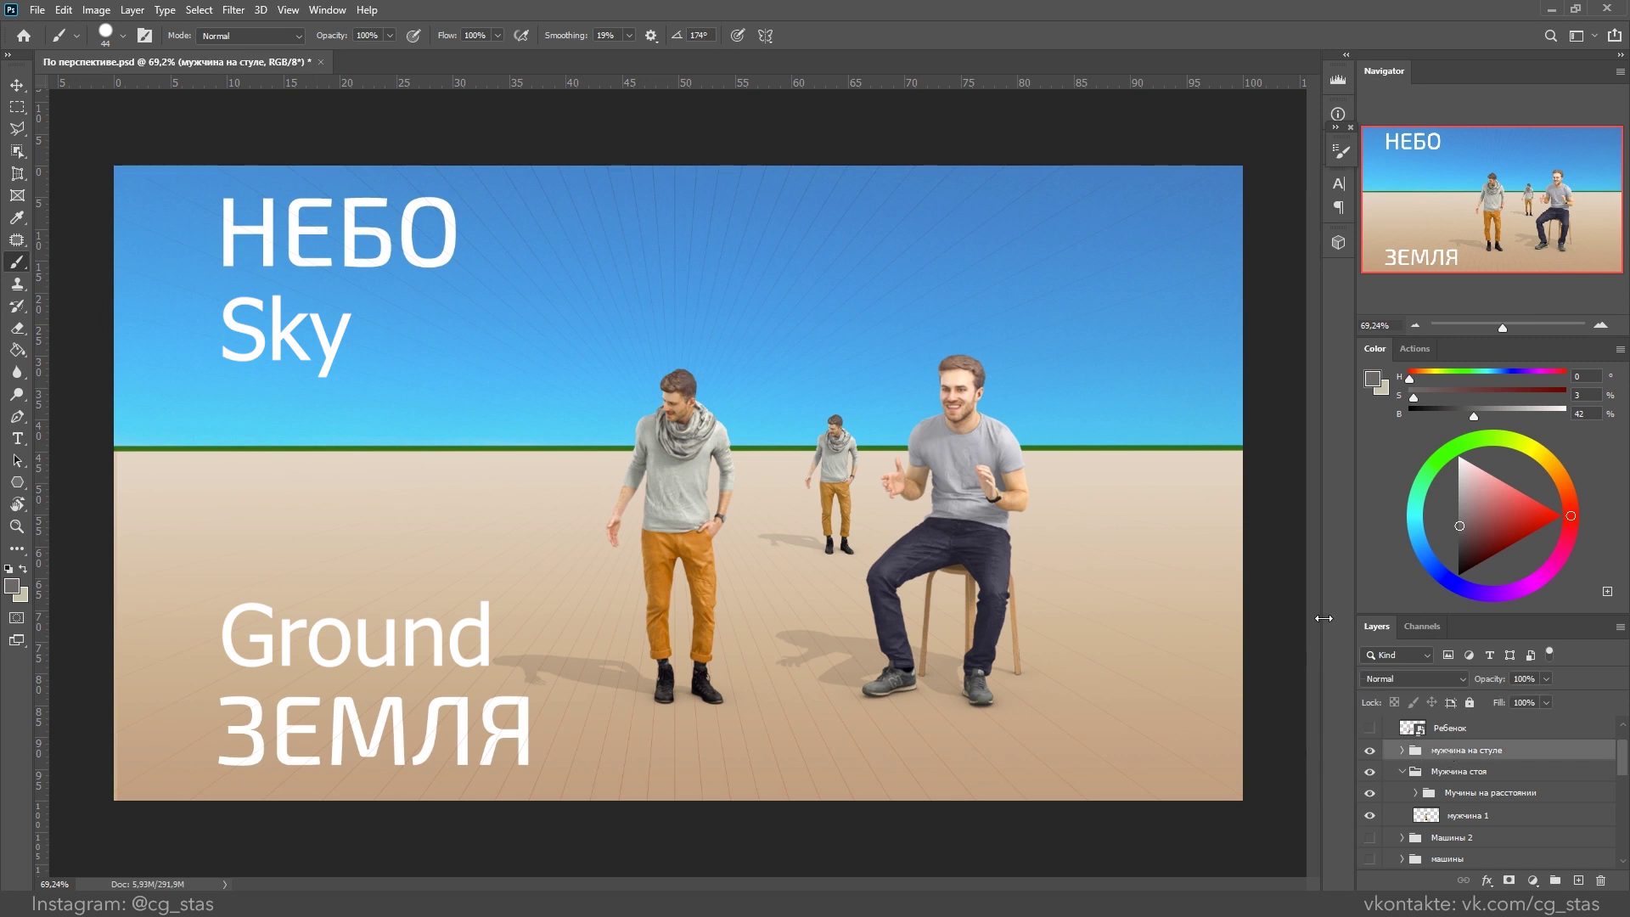
Step: Add a horizontal guide and scale the seated man down to about 77%
left_click_drag(982, 84, 915, 609)
key("ctrl+t")
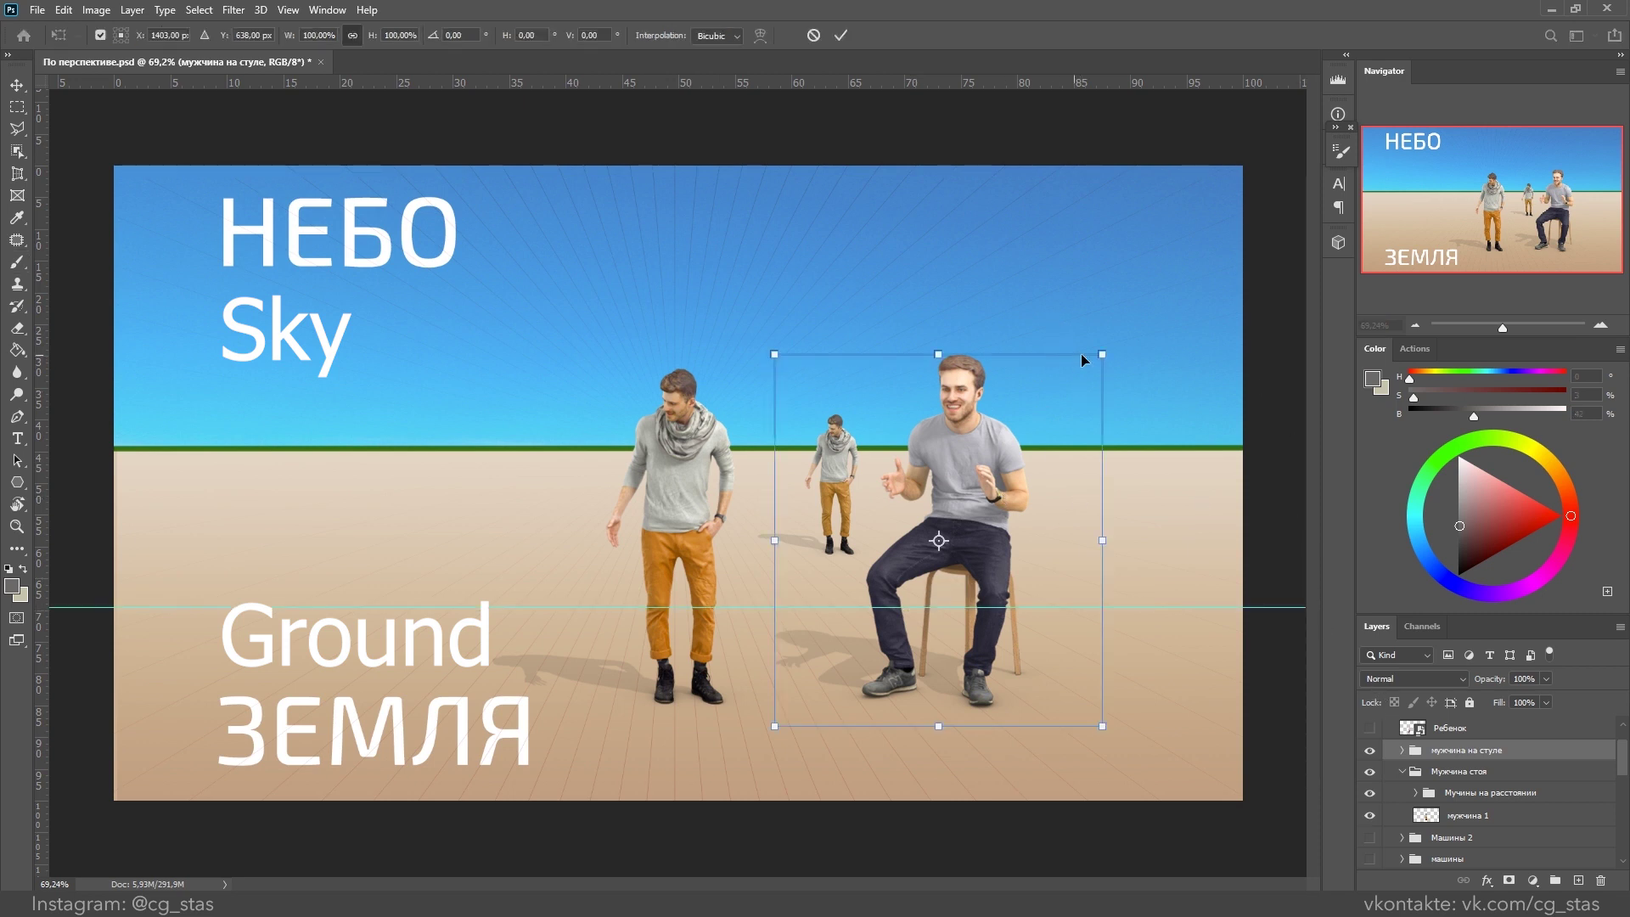
left_click_drag(1103, 354, 1045, 441)
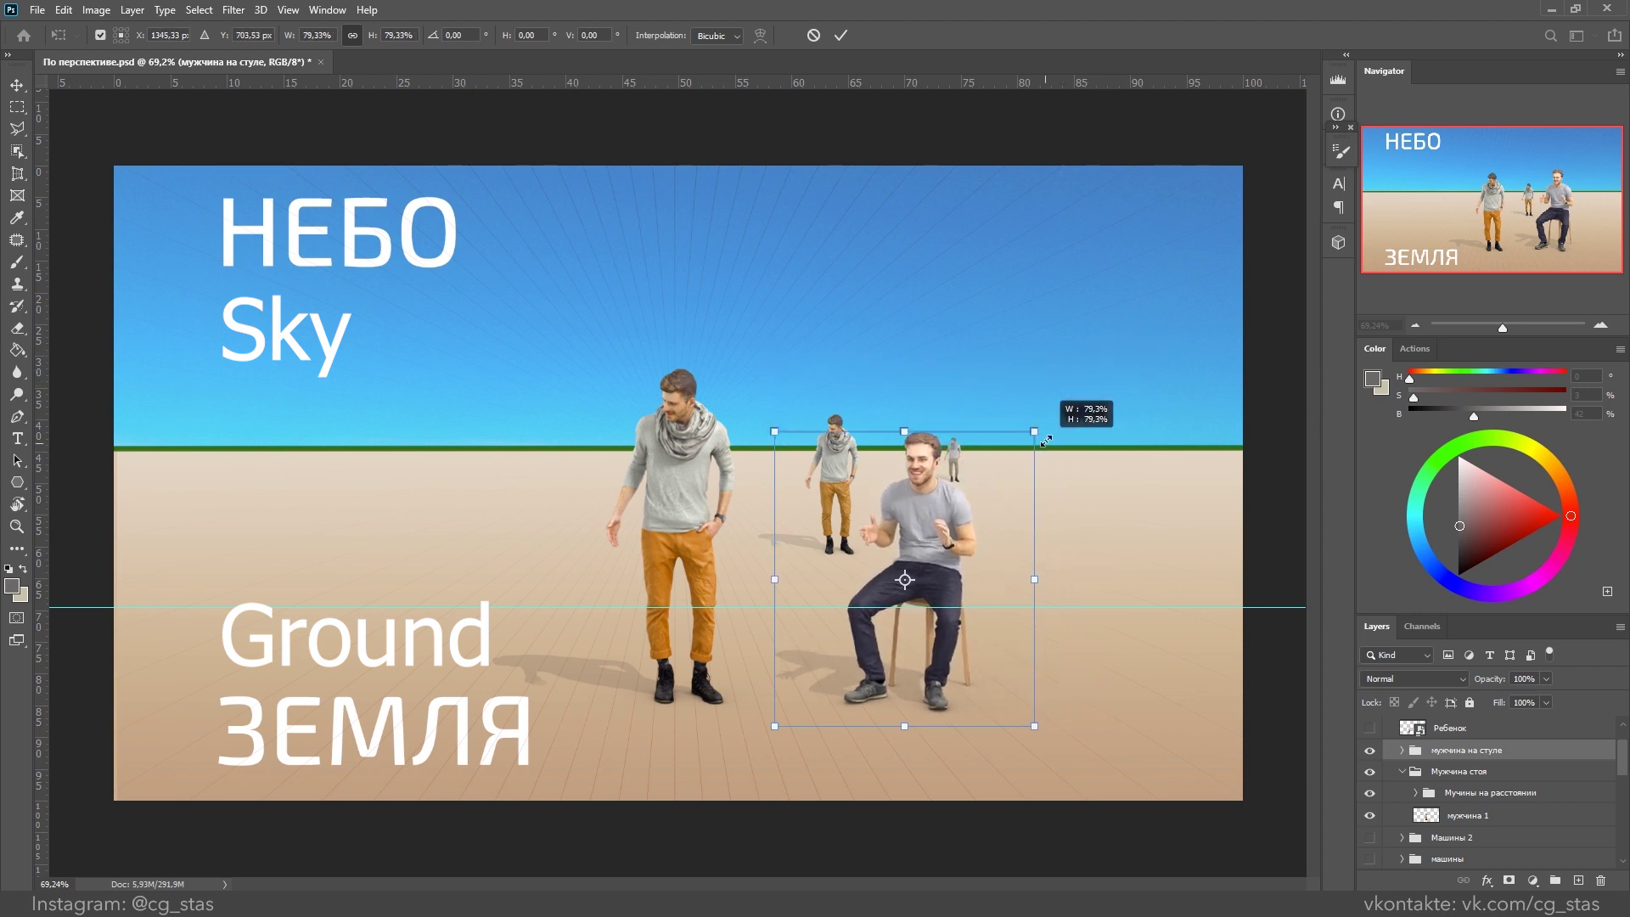
left_click_drag(1045, 441, 1023, 435)
key("Return")
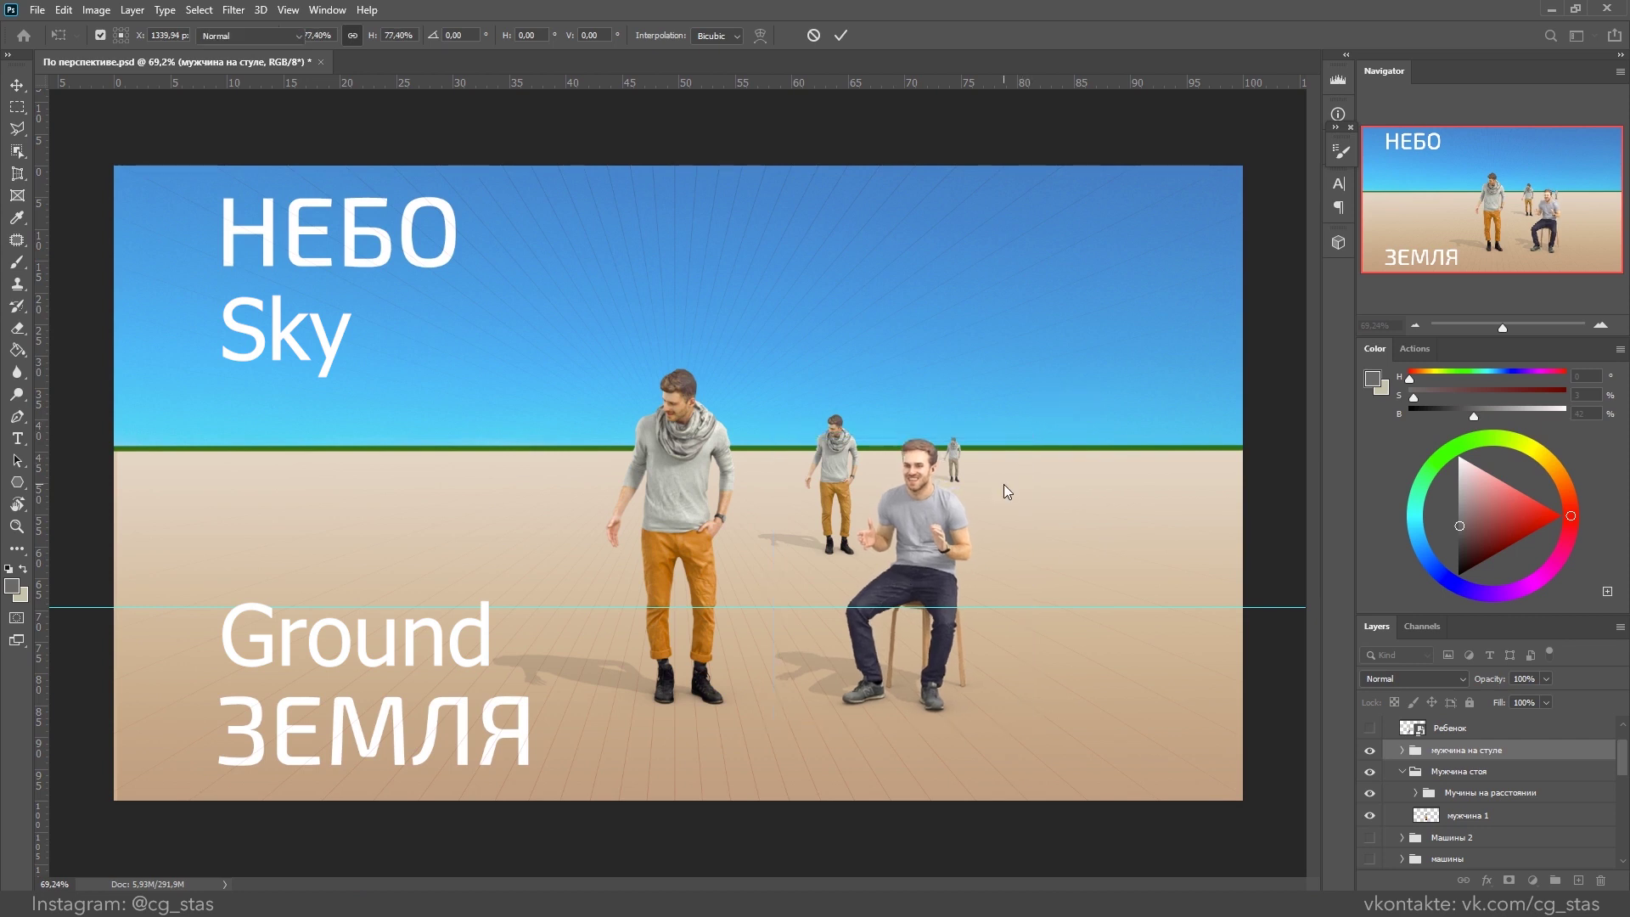
Step: Show the boy and make the Ребенок layer active
key("b")
left_click(1369, 727)
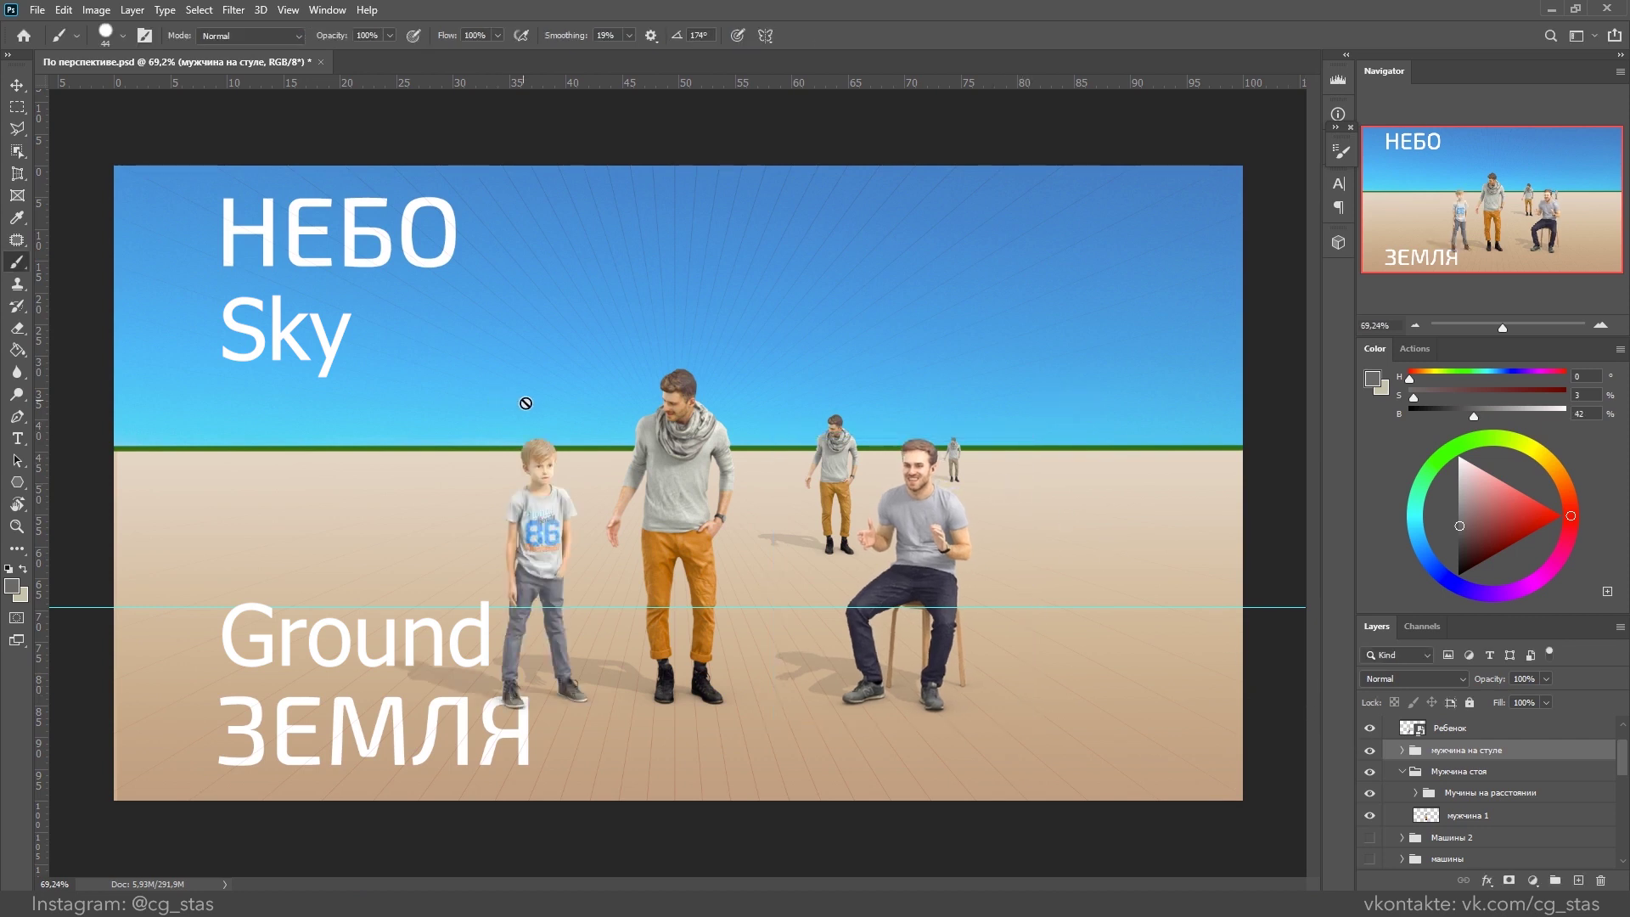
key("ctrl+t")
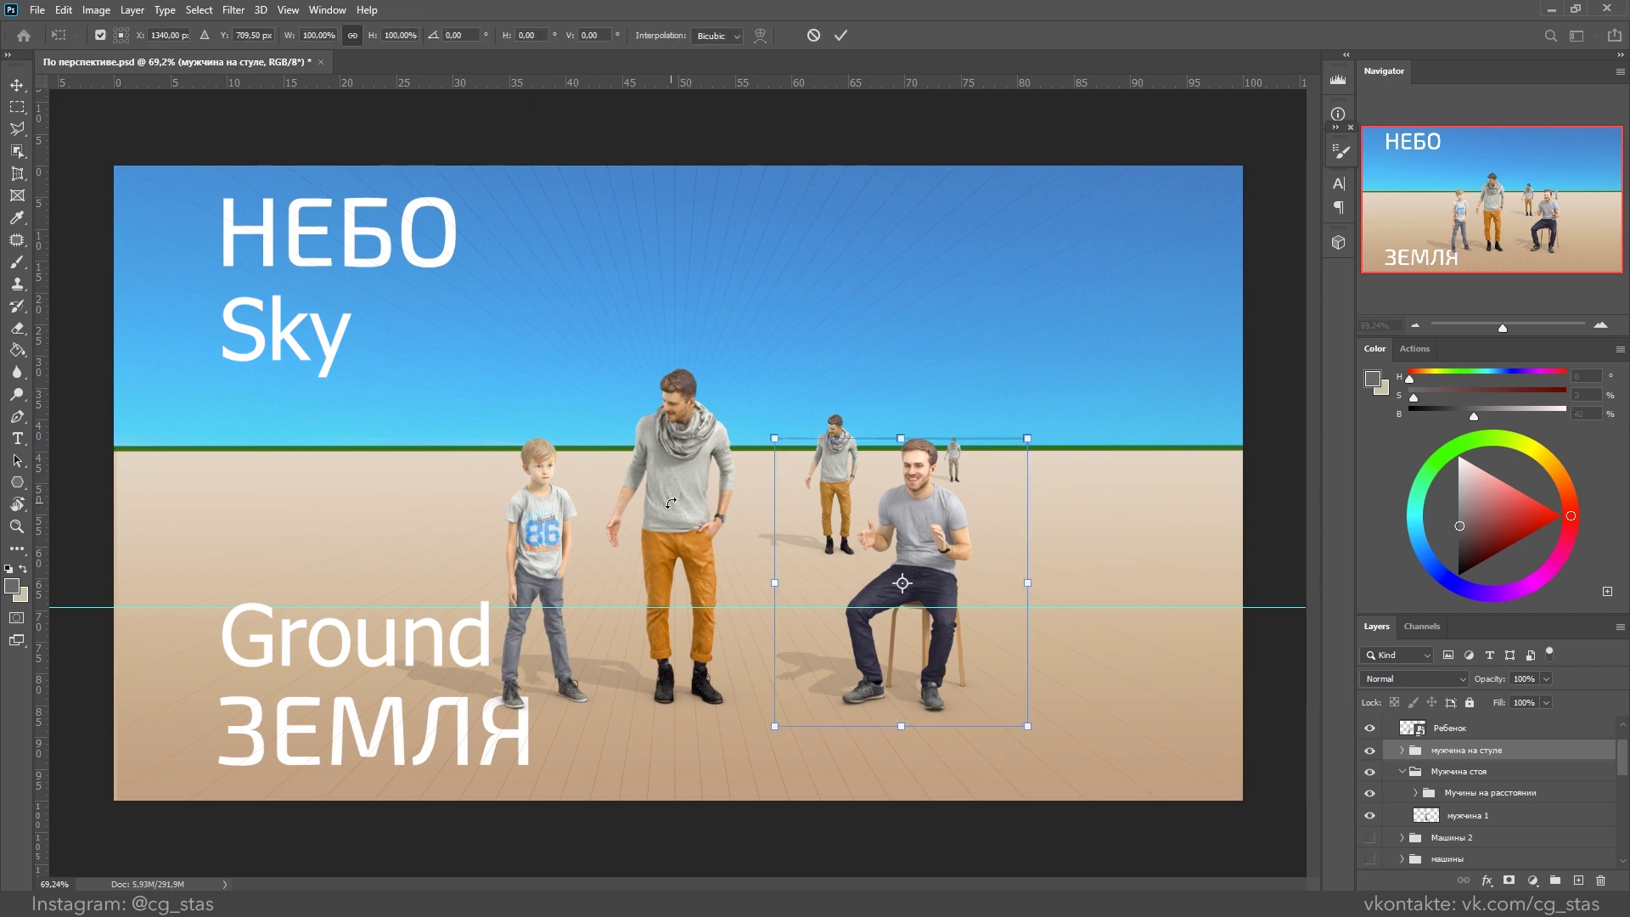
key("Escape")
left_click(548, 540, "ctrl")
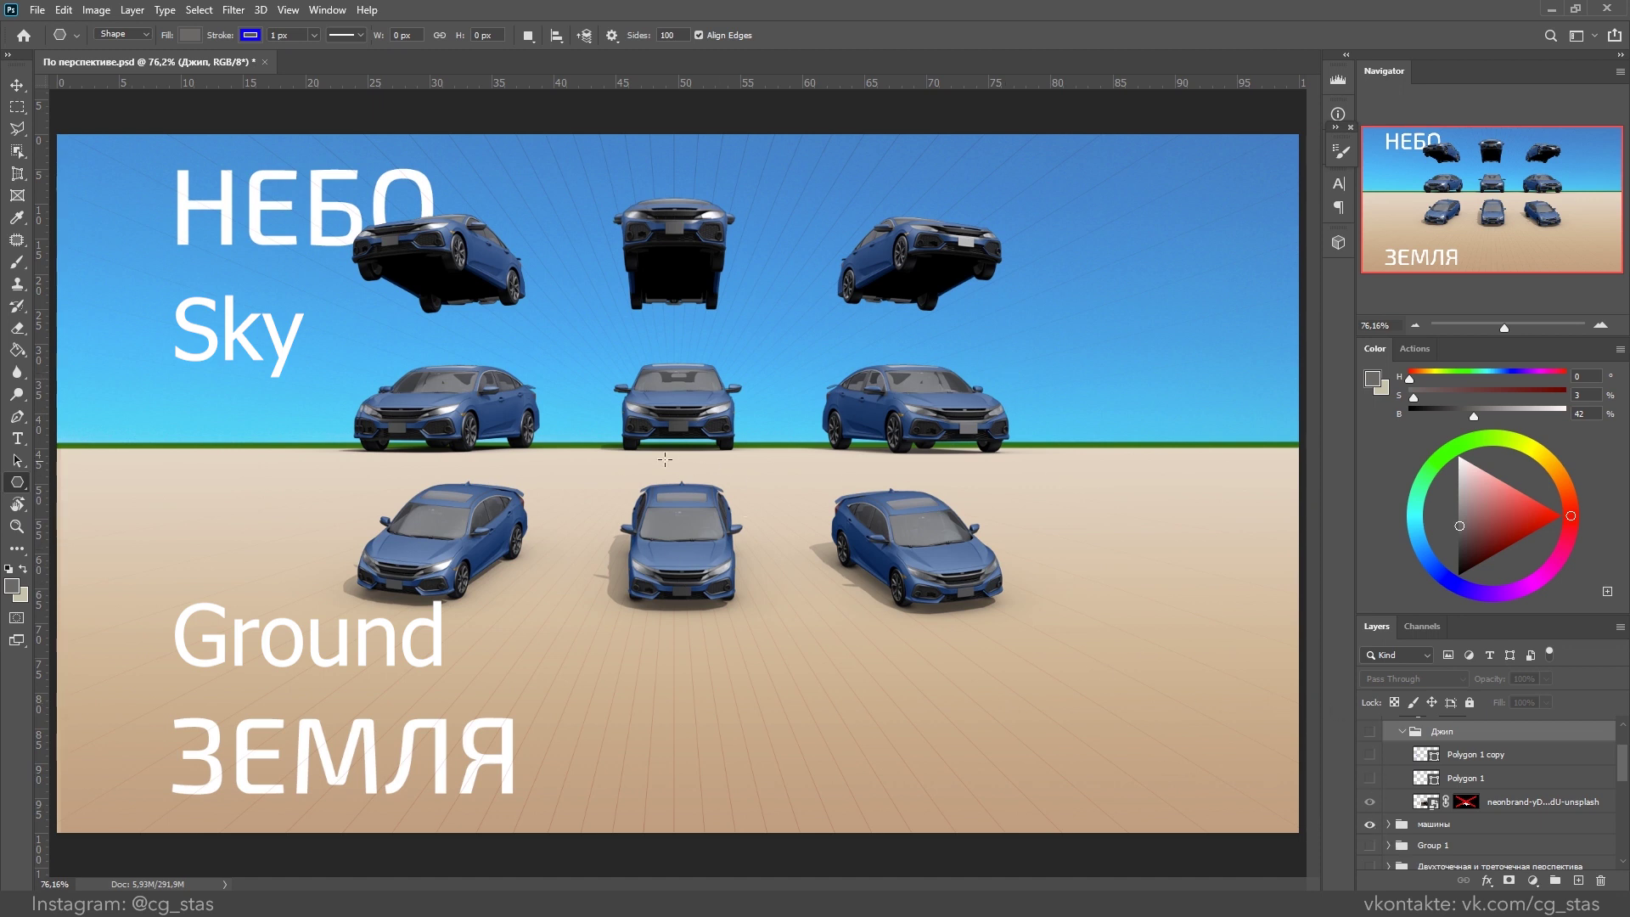
Step: Hide the grid of cars and show and select both vanishing points' Polygon ray layers
left_click(1369, 826)
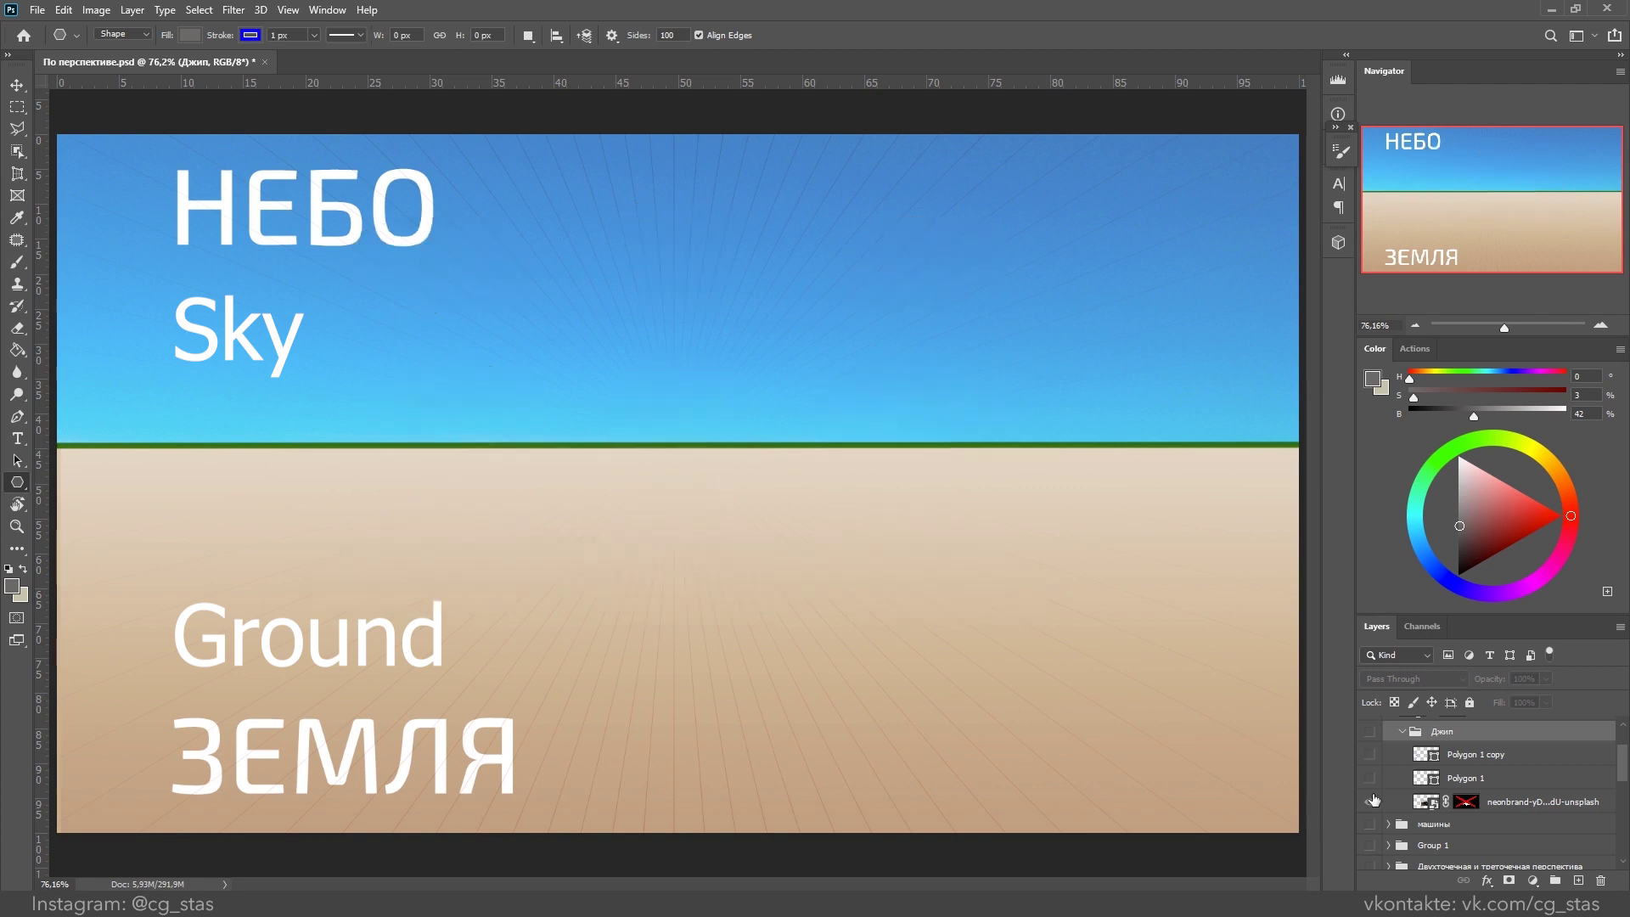
left_click(1370, 732)
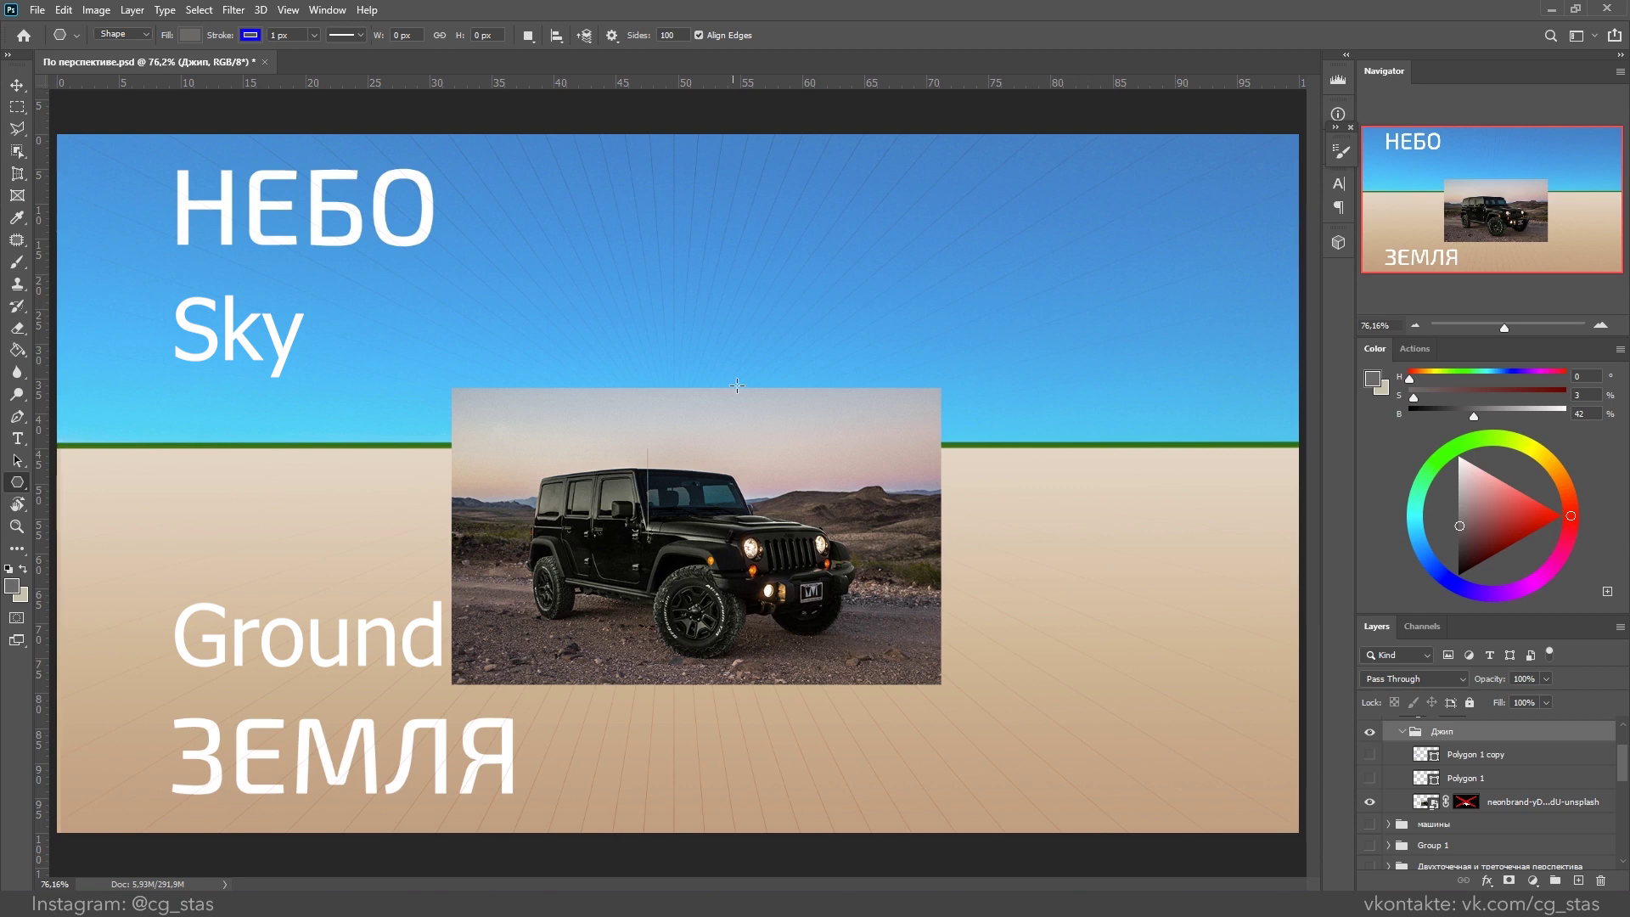
left_click(1371, 779)
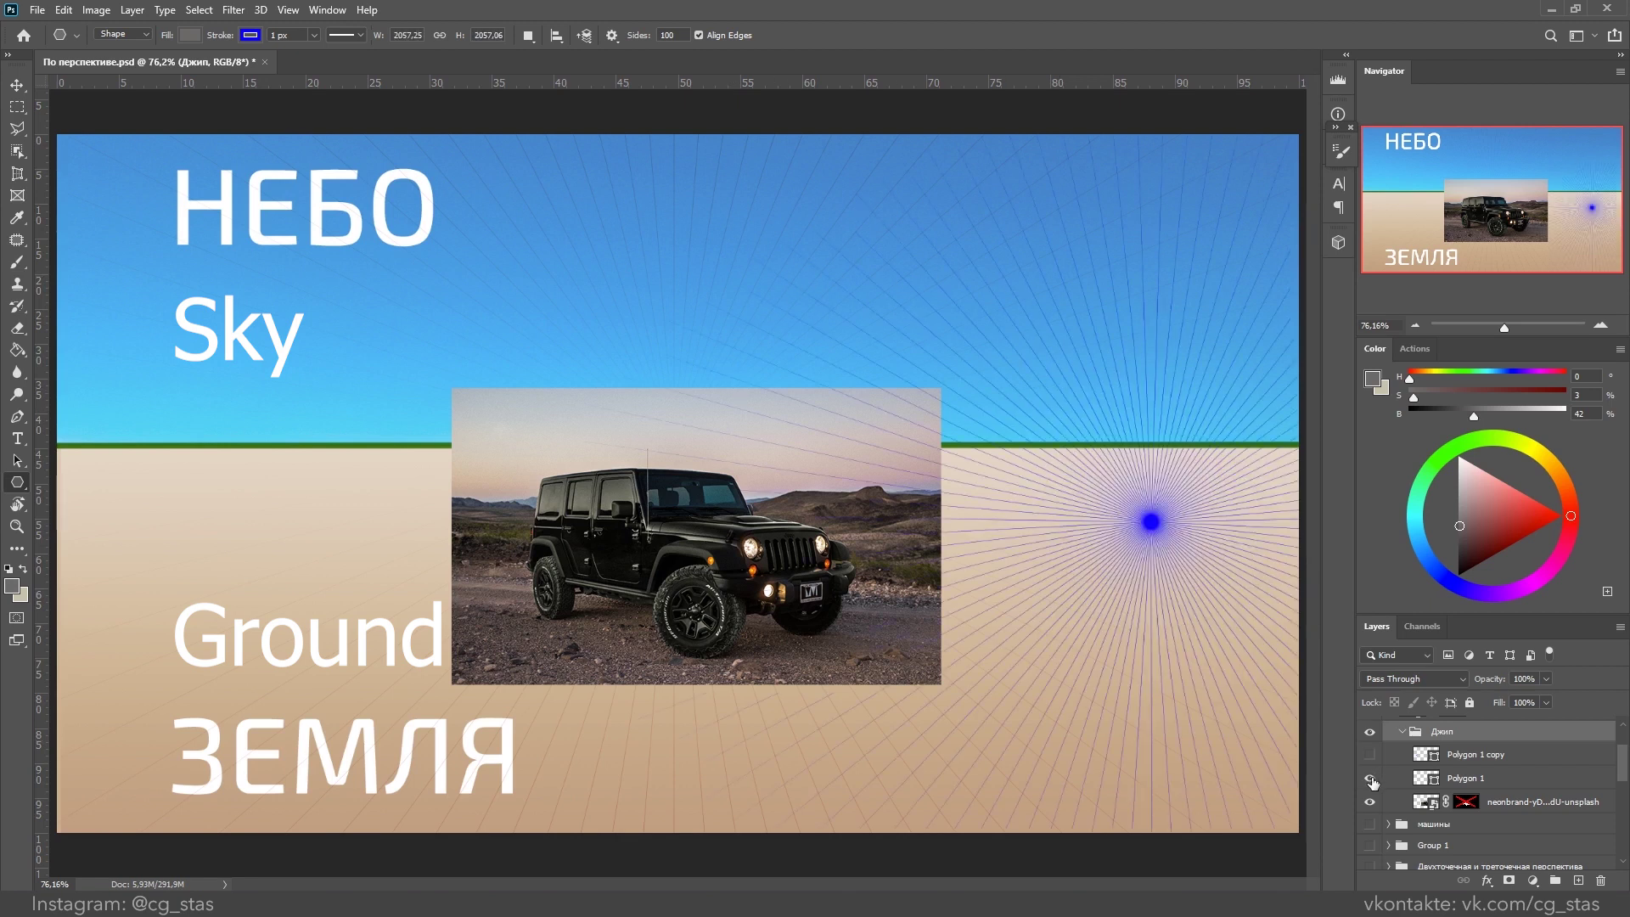
left_click(1427, 779)
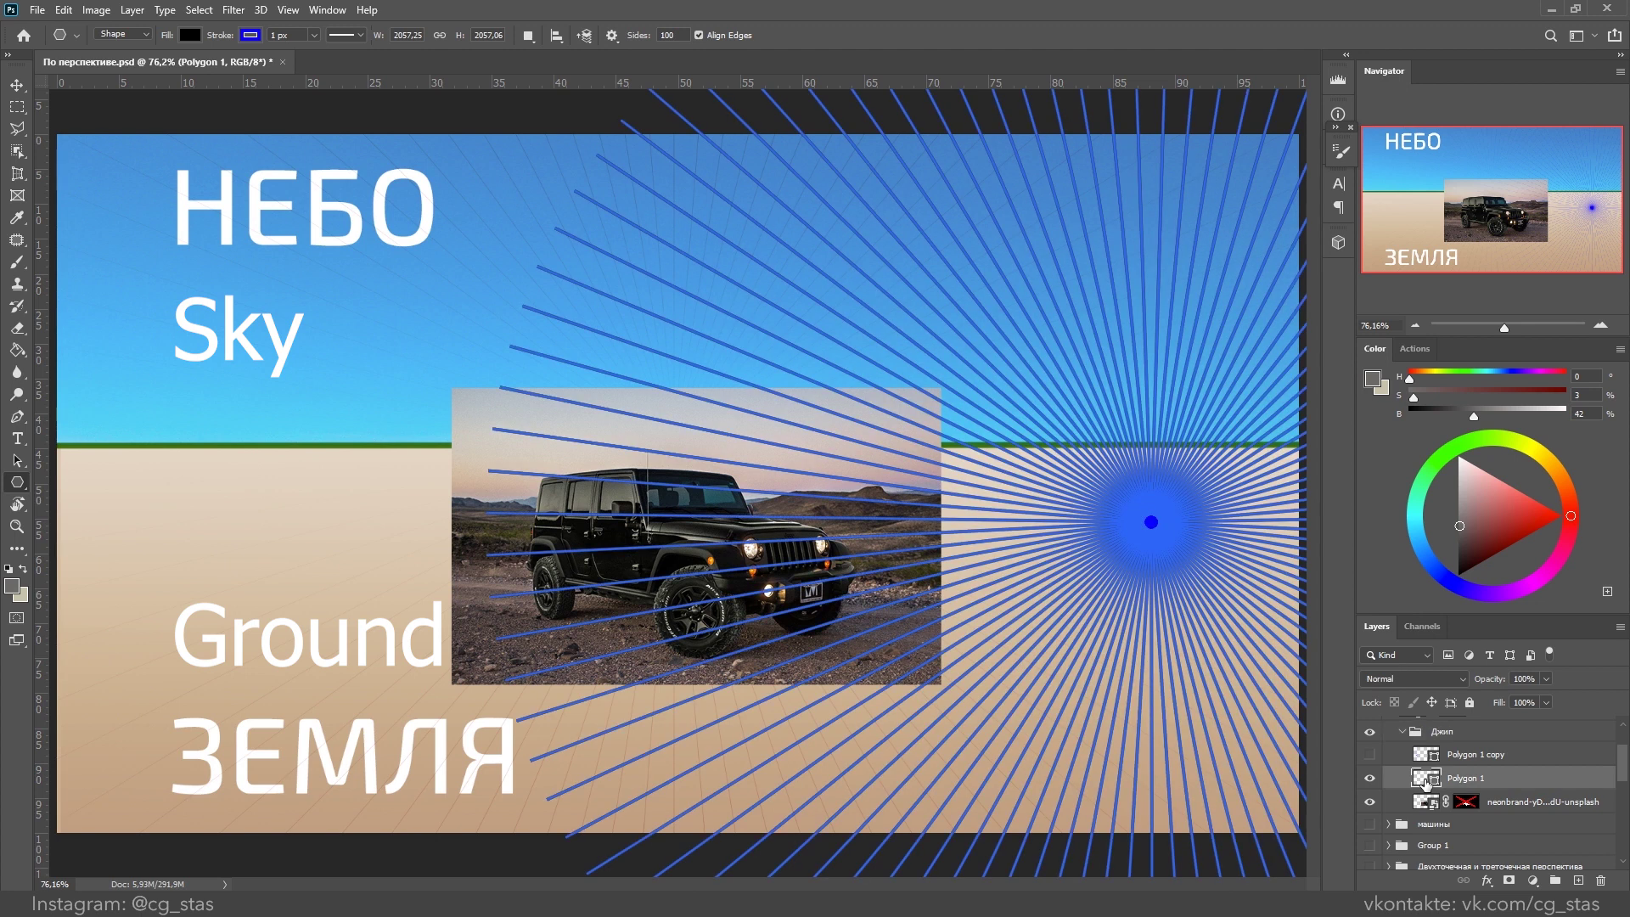
left_click(1371, 755)
left_click(1418, 755)
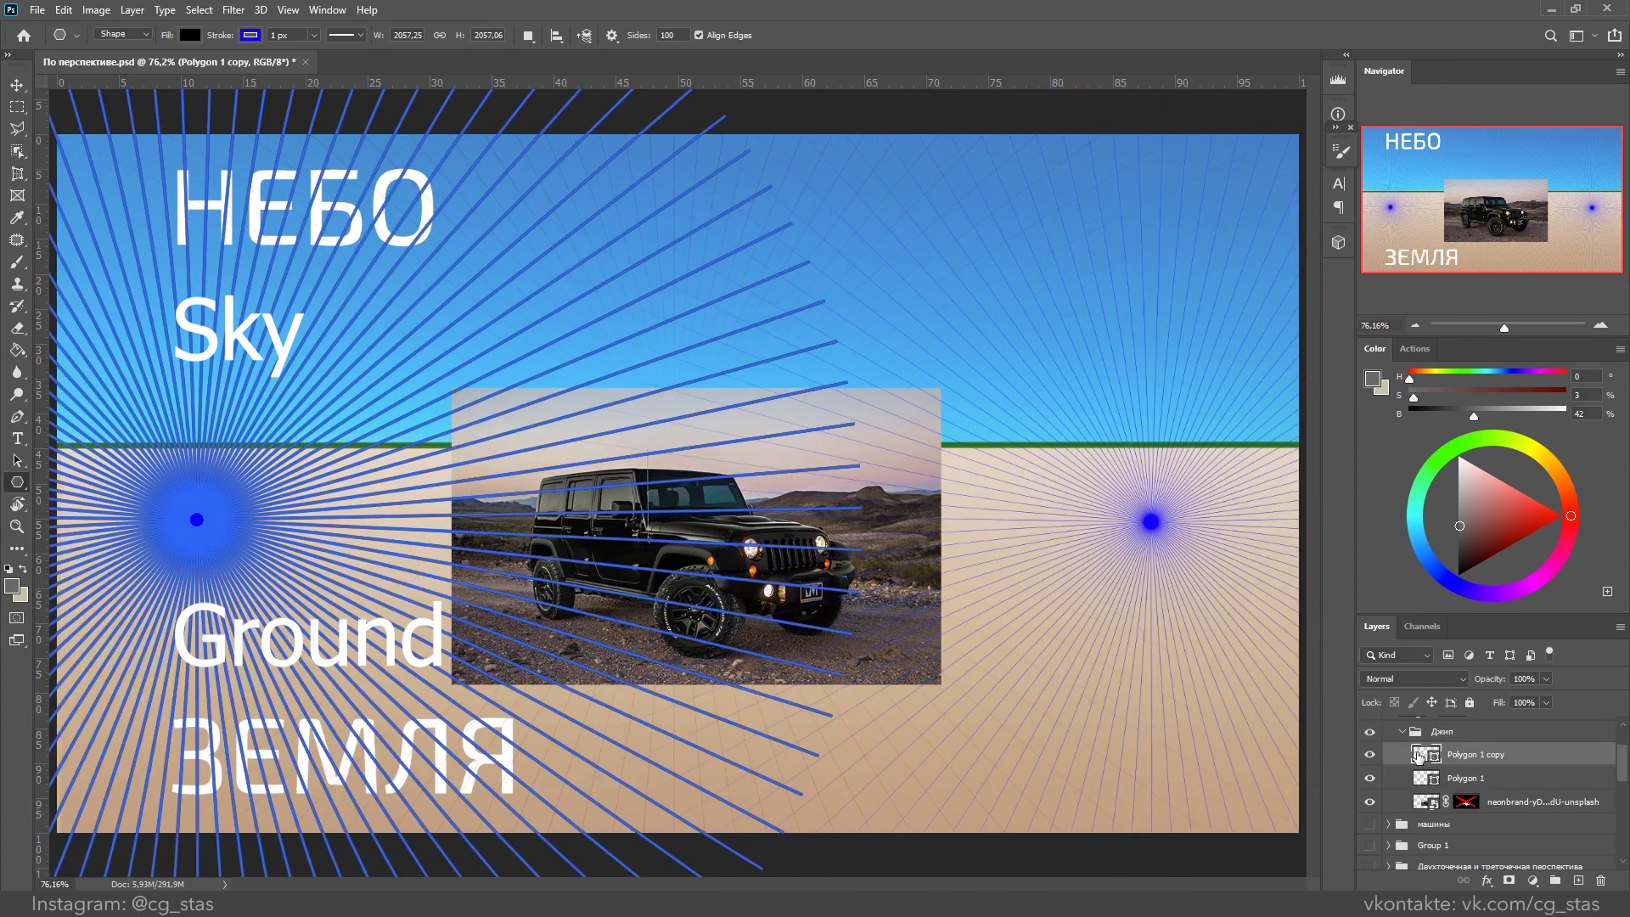
Step: Raise the Джип group onto the horizon, enable its mask, and hide both ray layers
left_click(1480, 733)
key("ctrl+t")
left_click_drag(1036, 688, 1032, 620)
key("Return")
left_click(1467, 801, "shift")
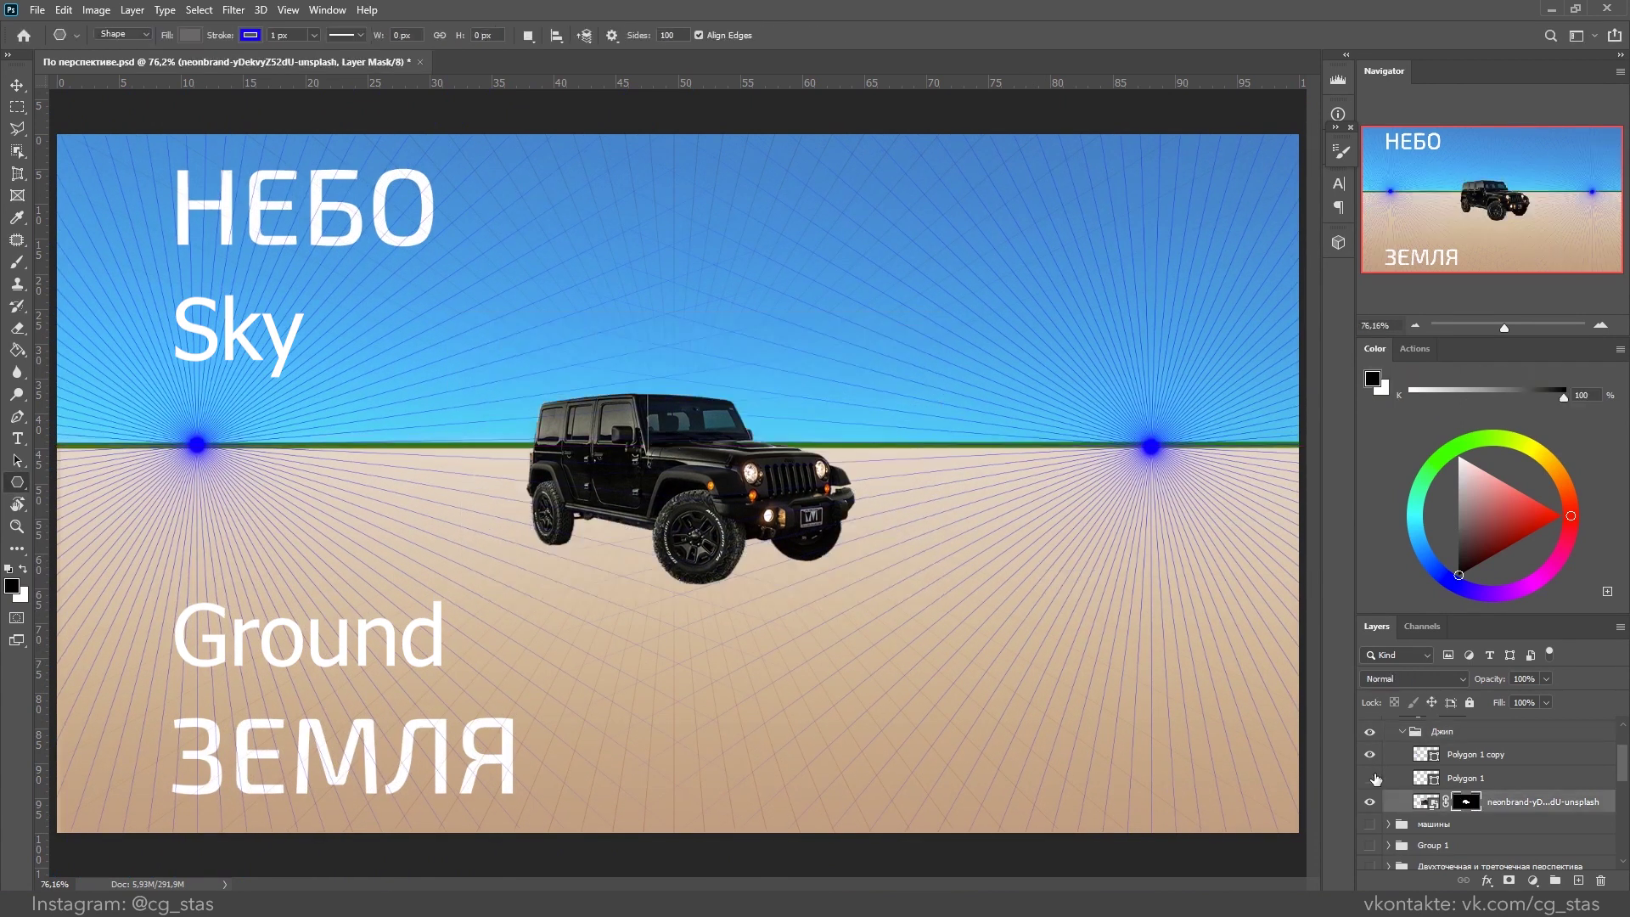
left_click(1370, 778)
left_click(1367, 761)
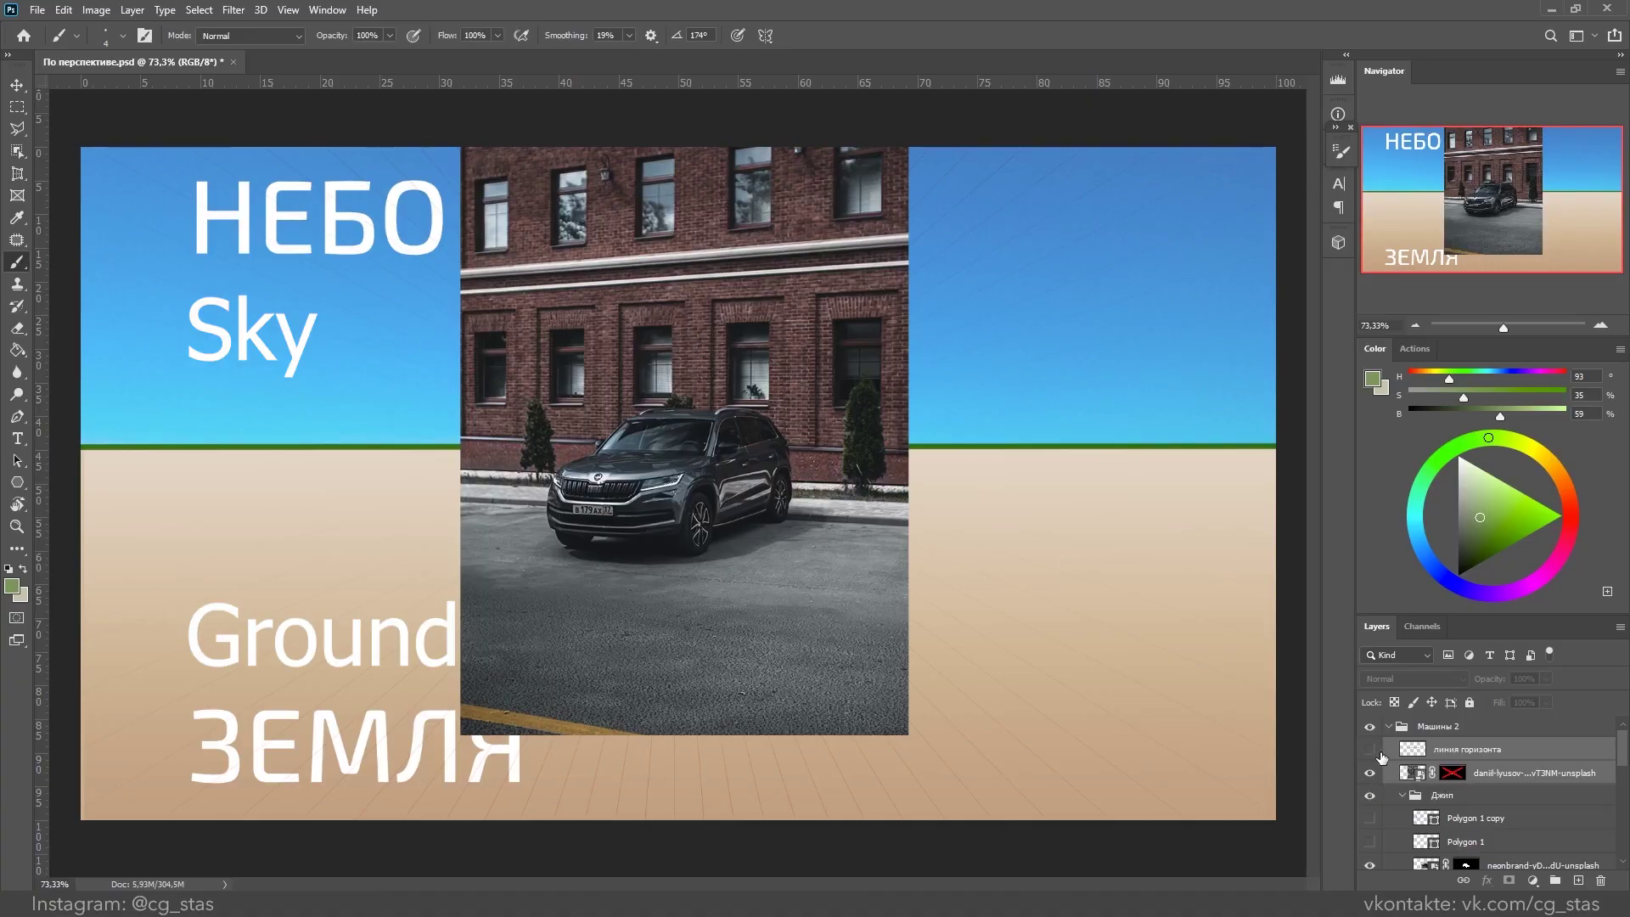
Step: Show the car photo's horizon, mask out the grey SUV, and lower both onto the scene's horizon
left_click(1370, 749)
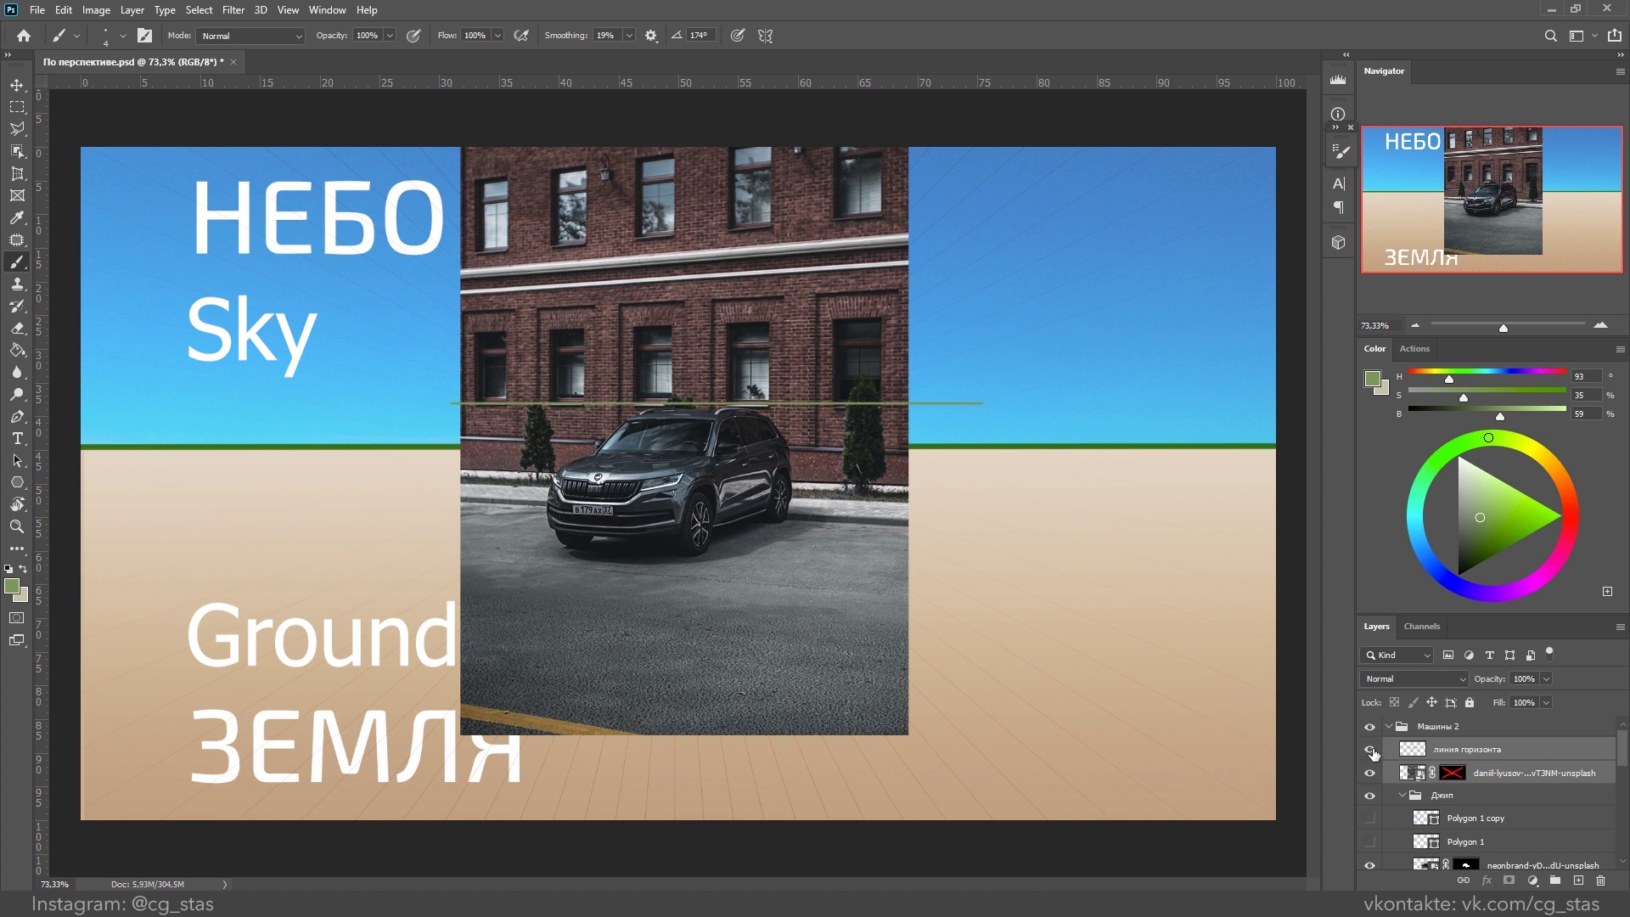
left_click(1455, 773, "shift")
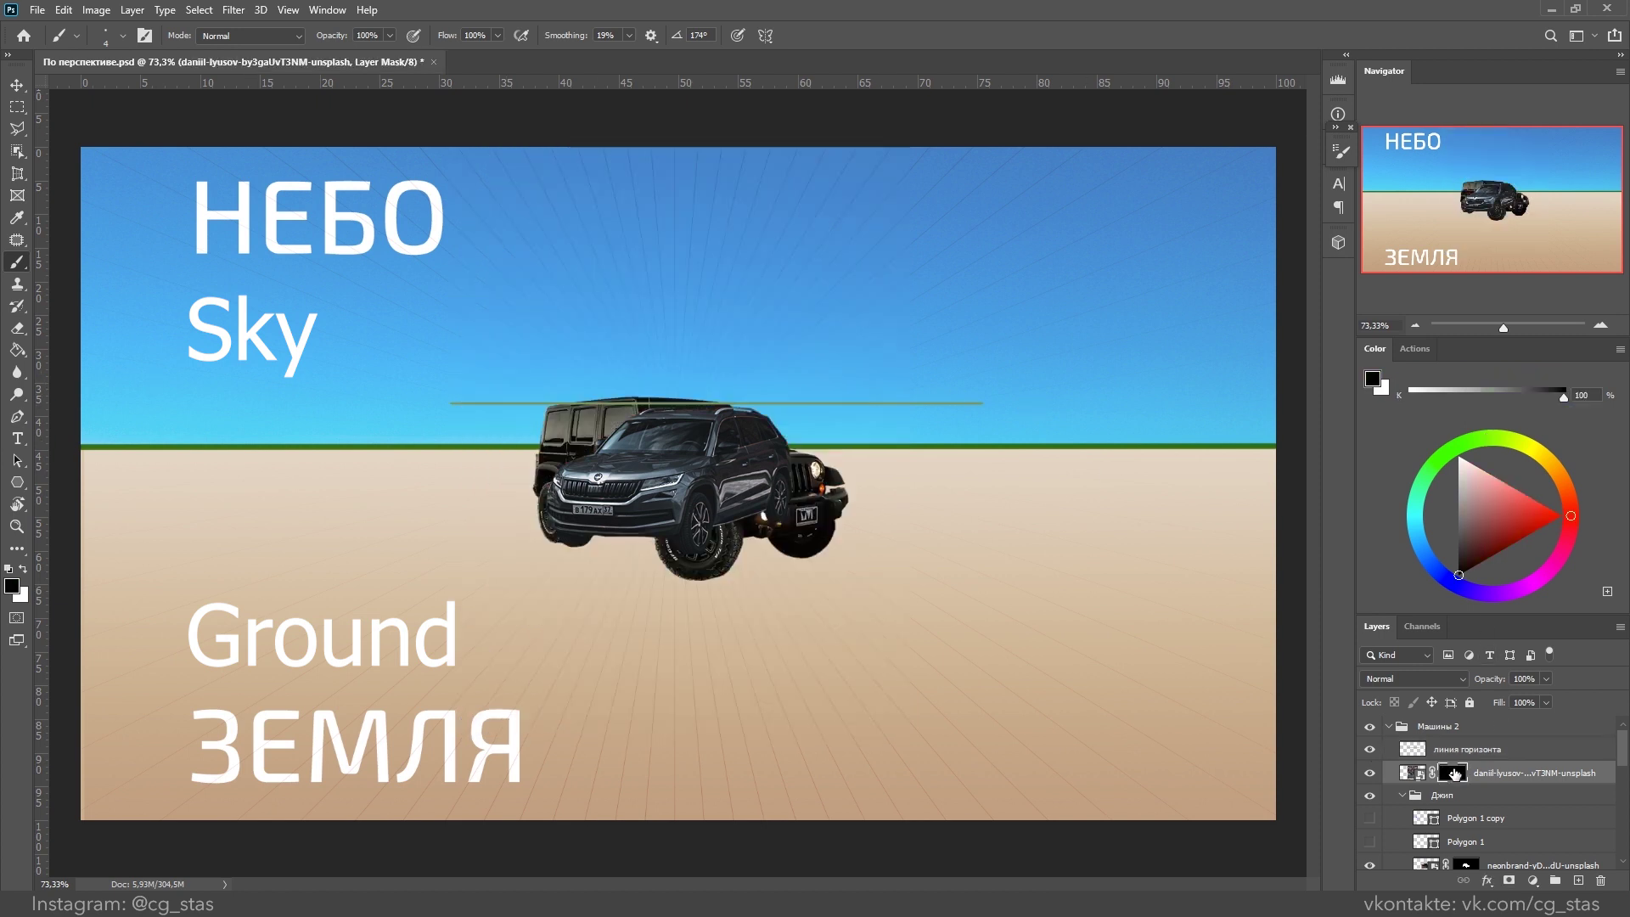
left_click(1542, 755, "ctrl")
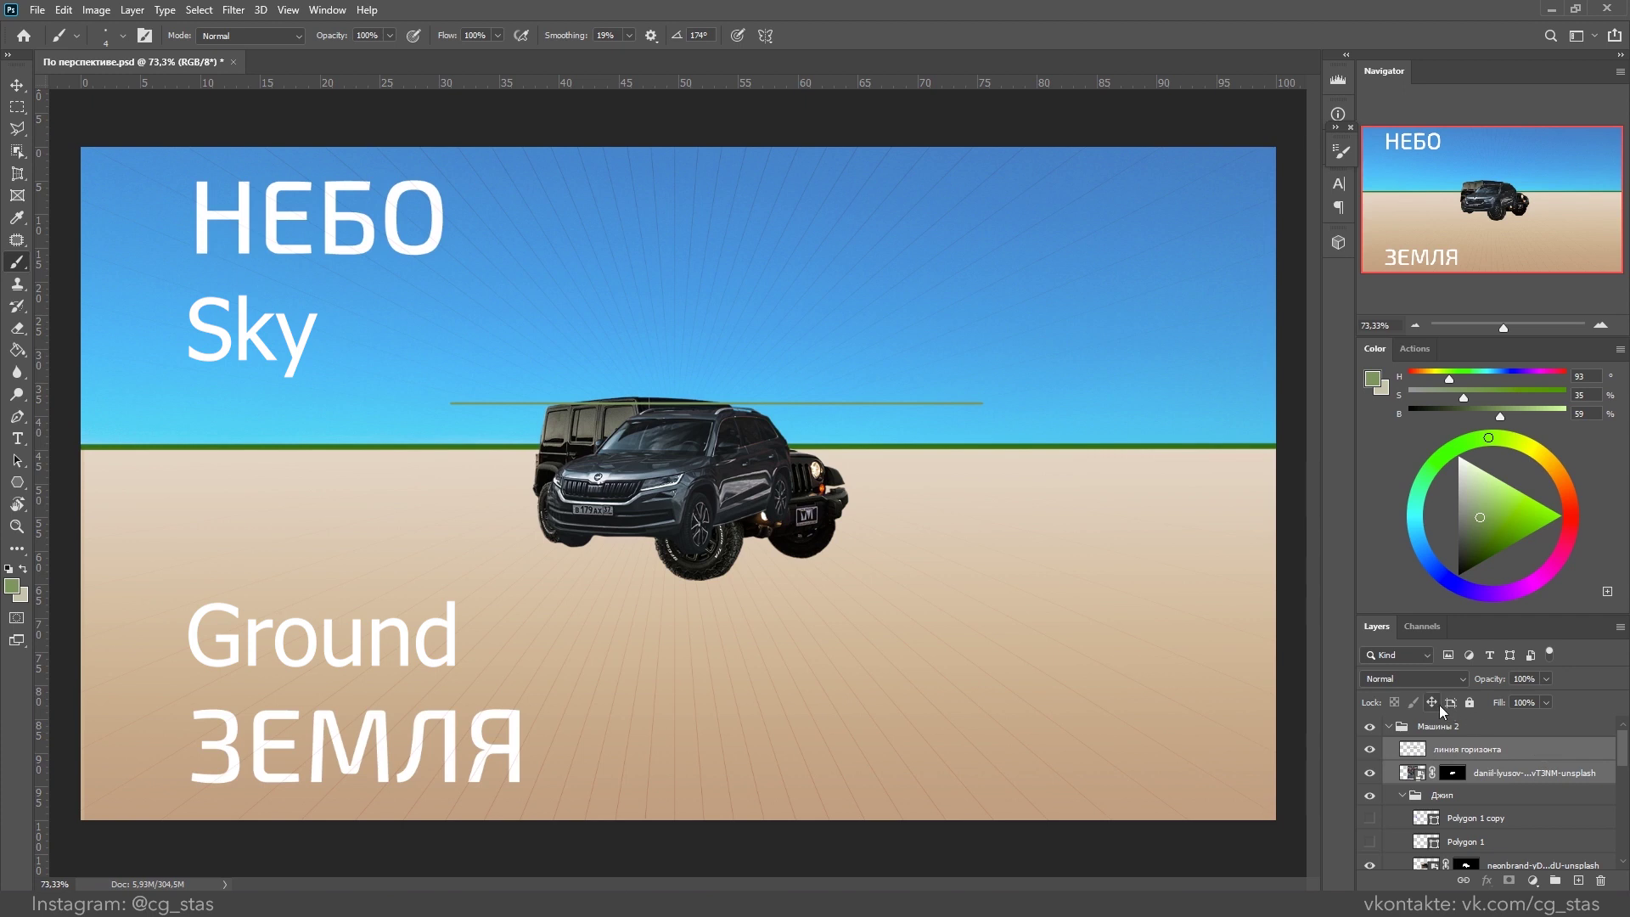
key("ctrl+t")
left_click_drag(874, 439, 627, 510)
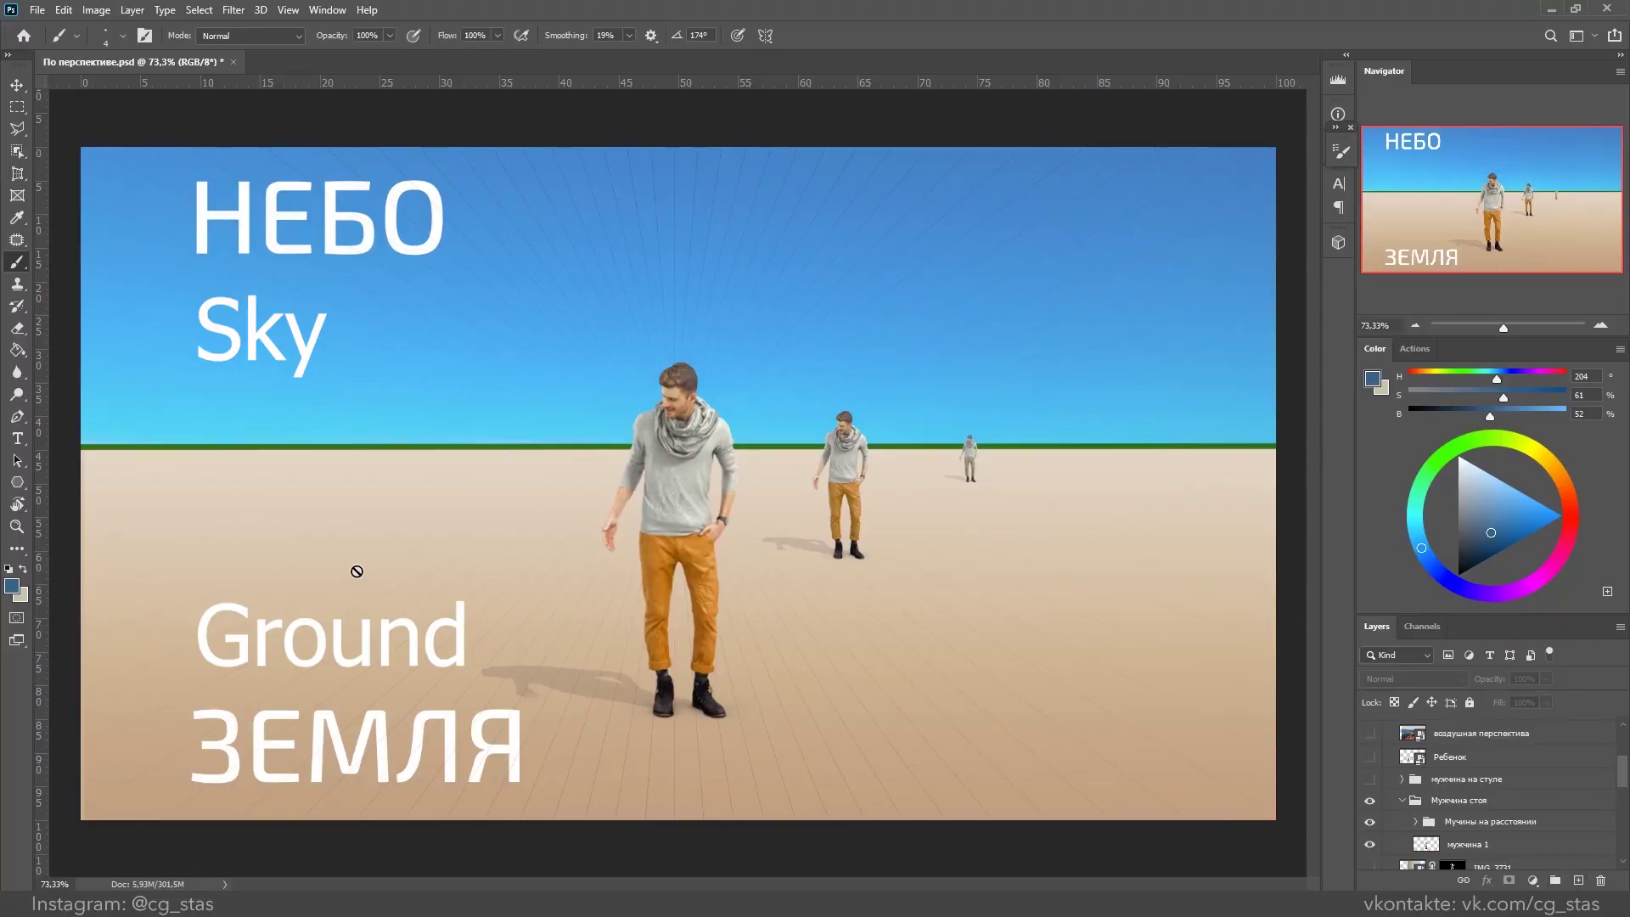
Step: Eyedrop the near, middle and far men's trousers, then sample the mountain lake's hazy sky and water
left_click(12, 586)
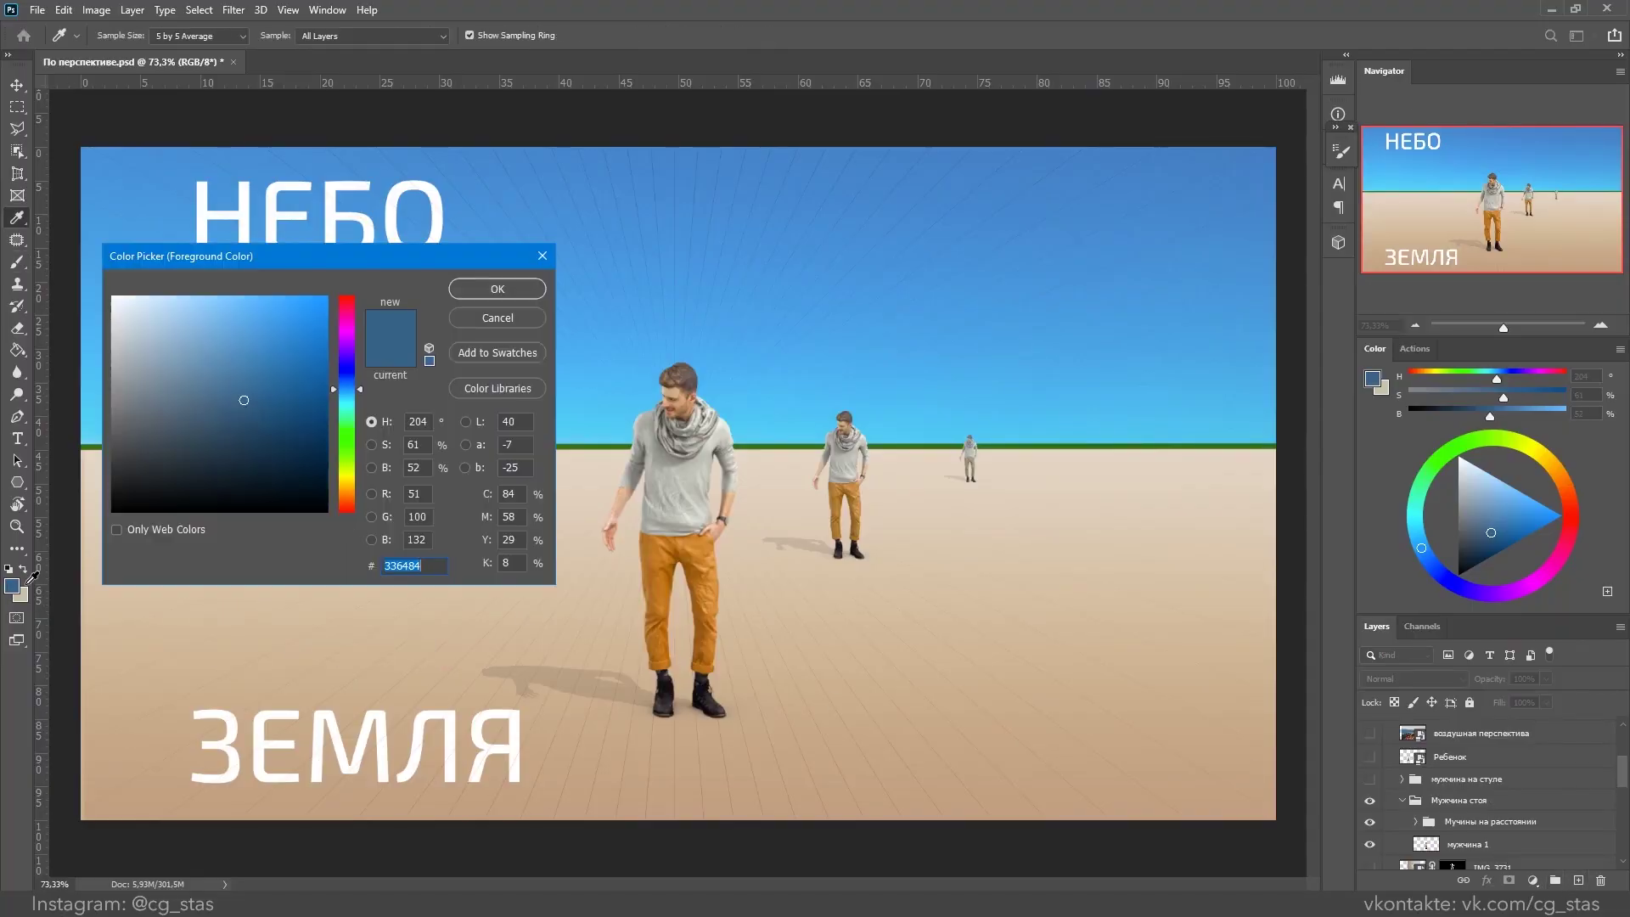
left_click(700, 545)
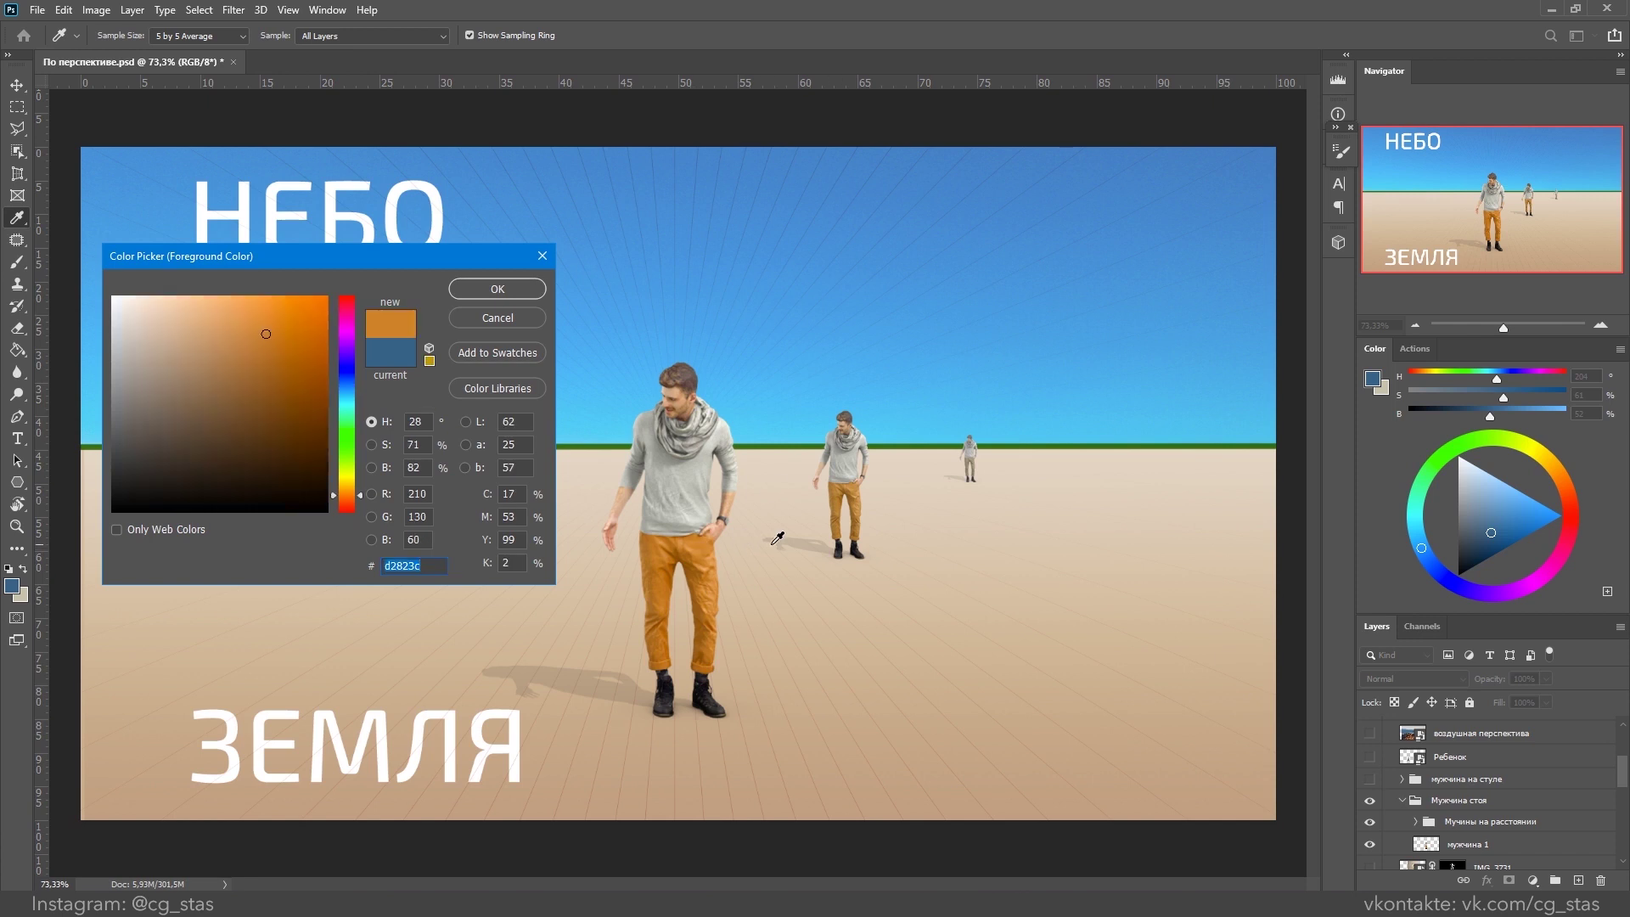
left_click(857, 482)
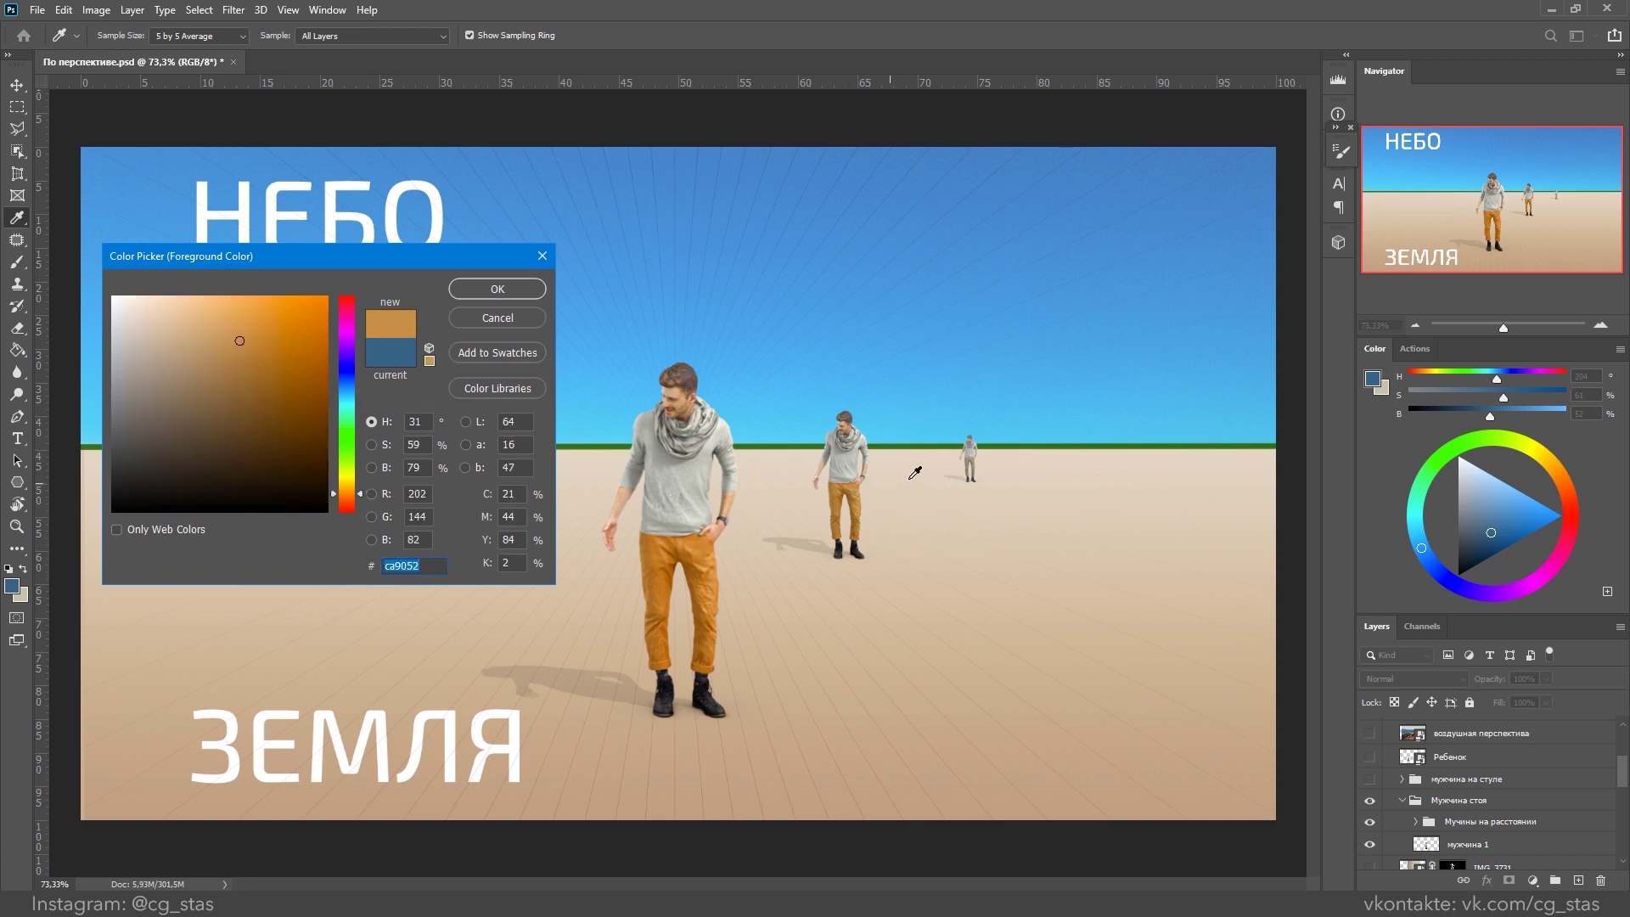
left_click(978, 455)
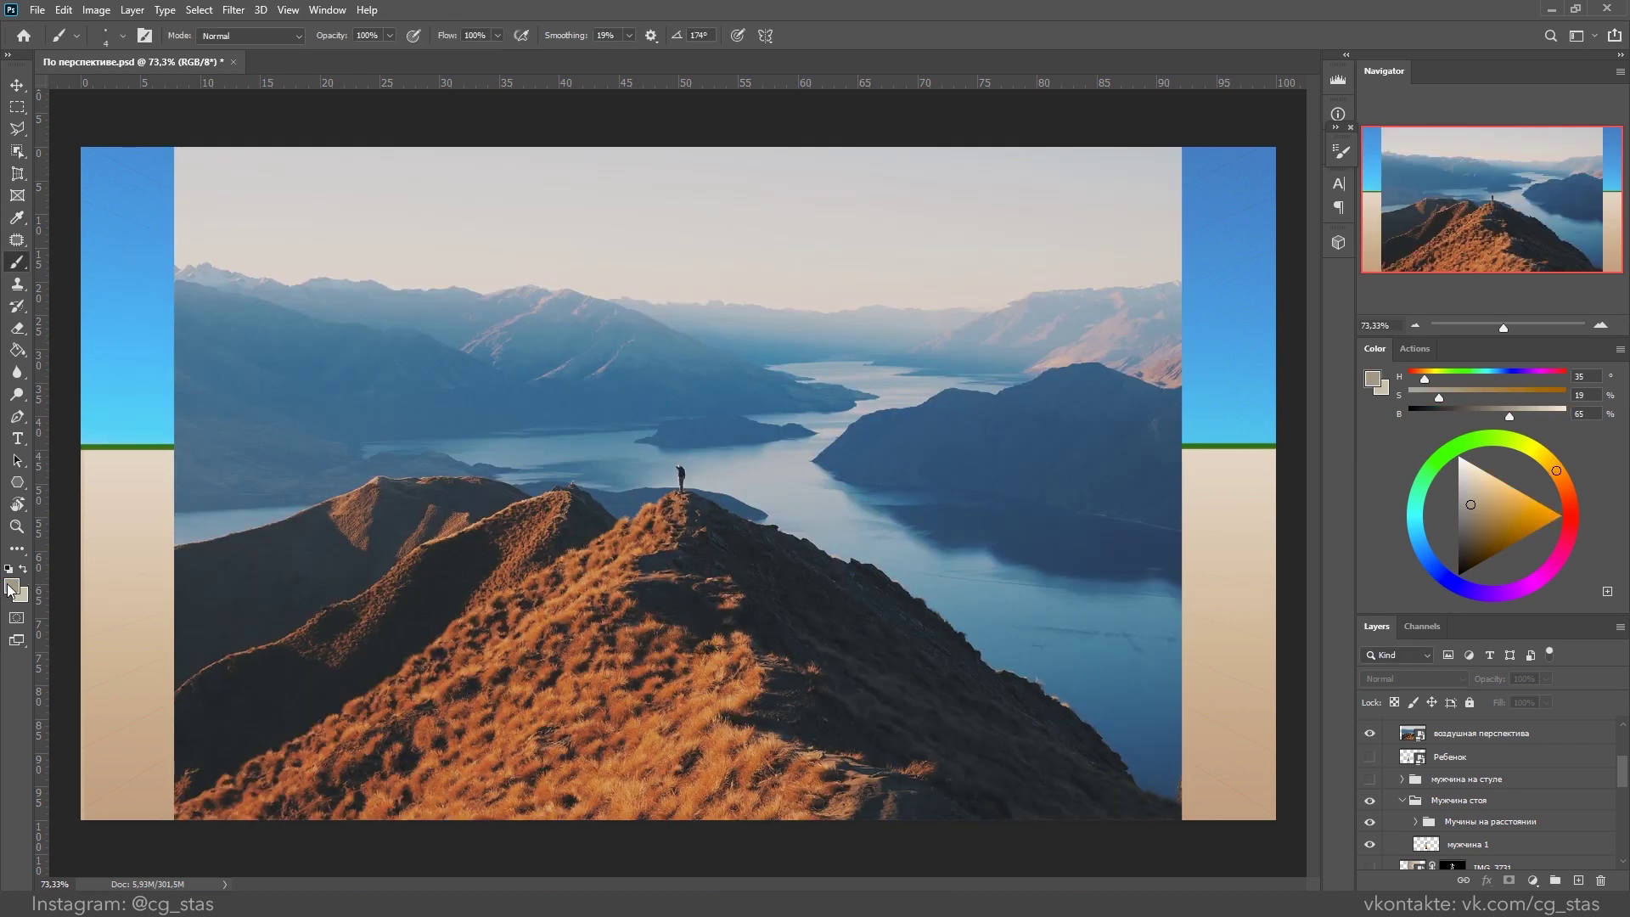
left_click(11, 587)
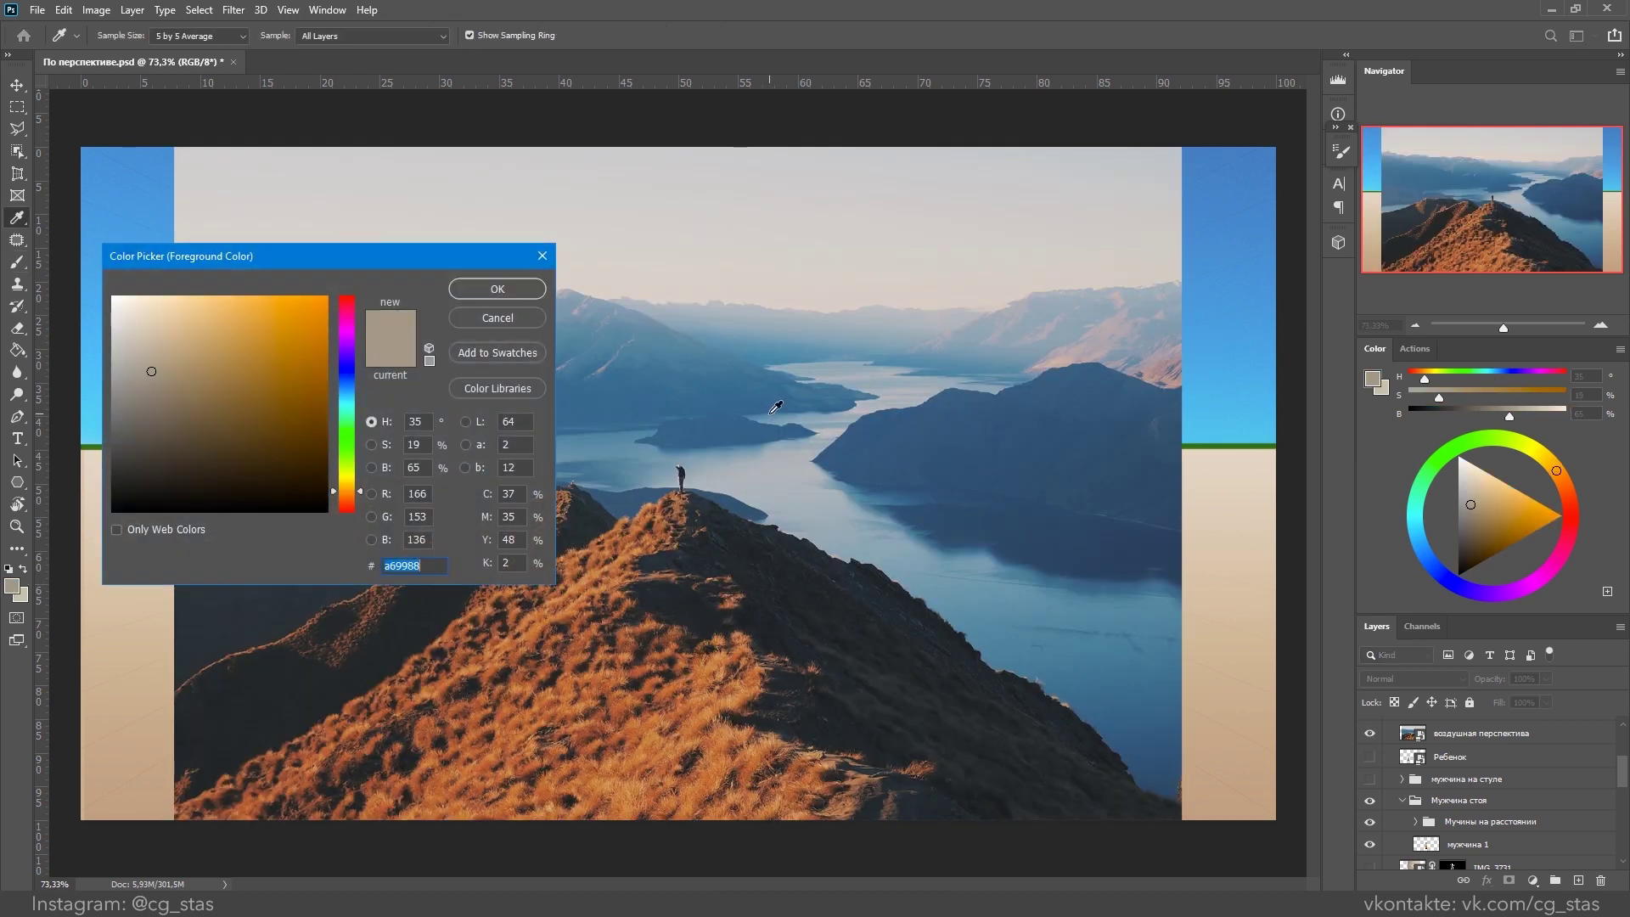
mouse_move(741, 422)
left_mouse_down()
mouse_move(680, 283)
mouse_move(751, 416)
mouse_move(691, 272)
mouse_move(735, 398)
left_mouse_up()
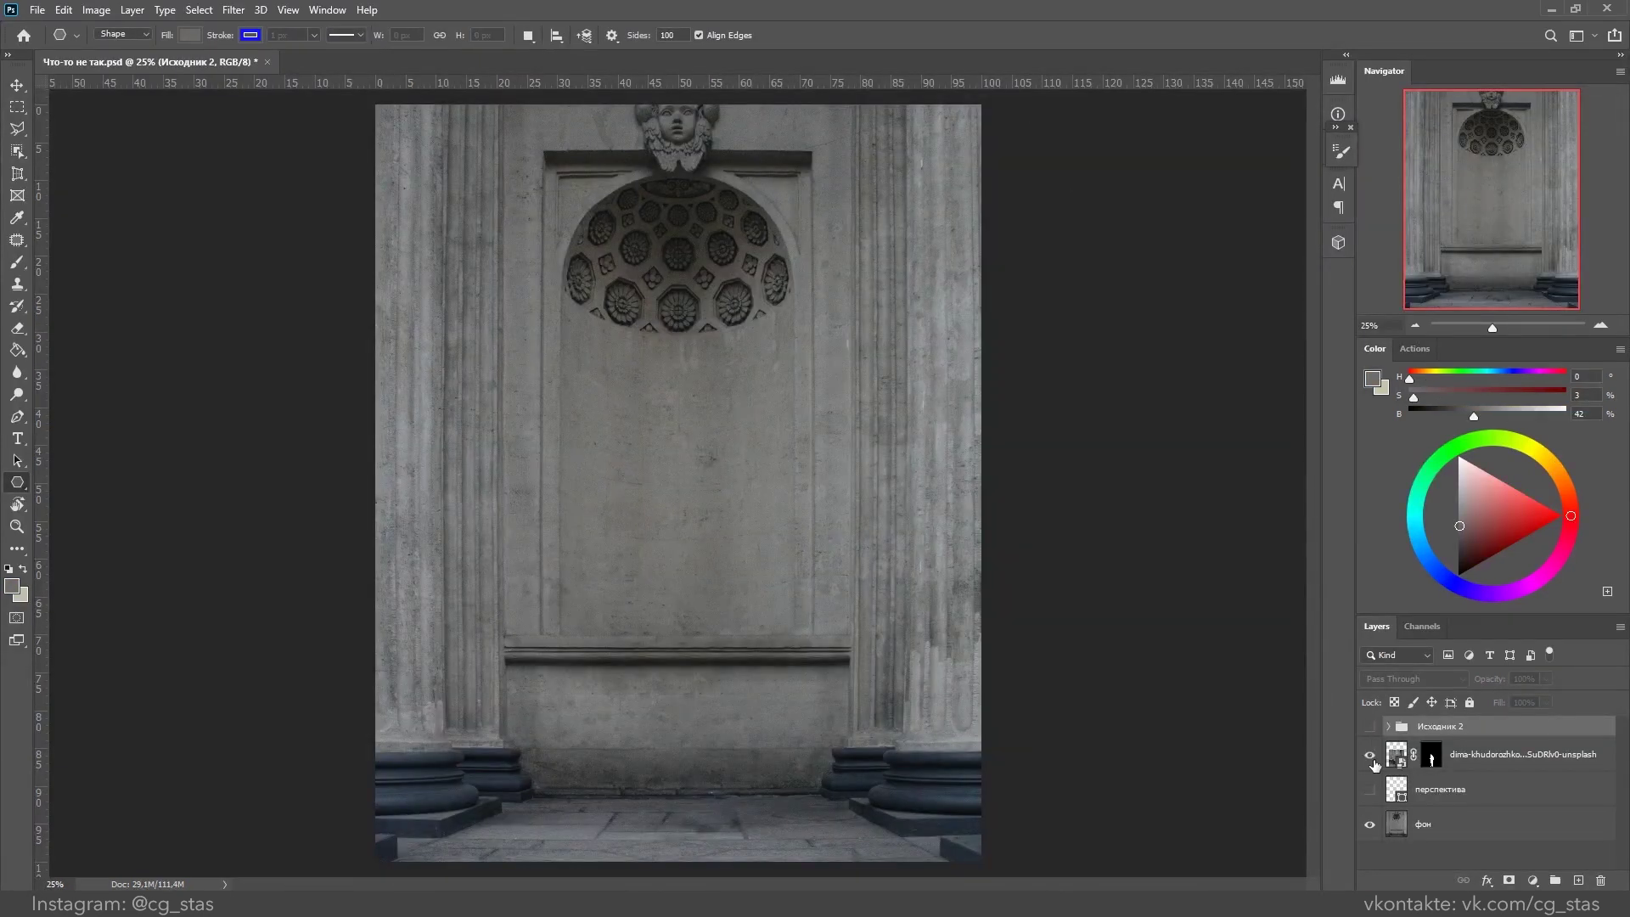
Step: Preview the black-coated man, then the Исходник 2 skateboarder group, against the niche and hide both
left_click(1371, 756)
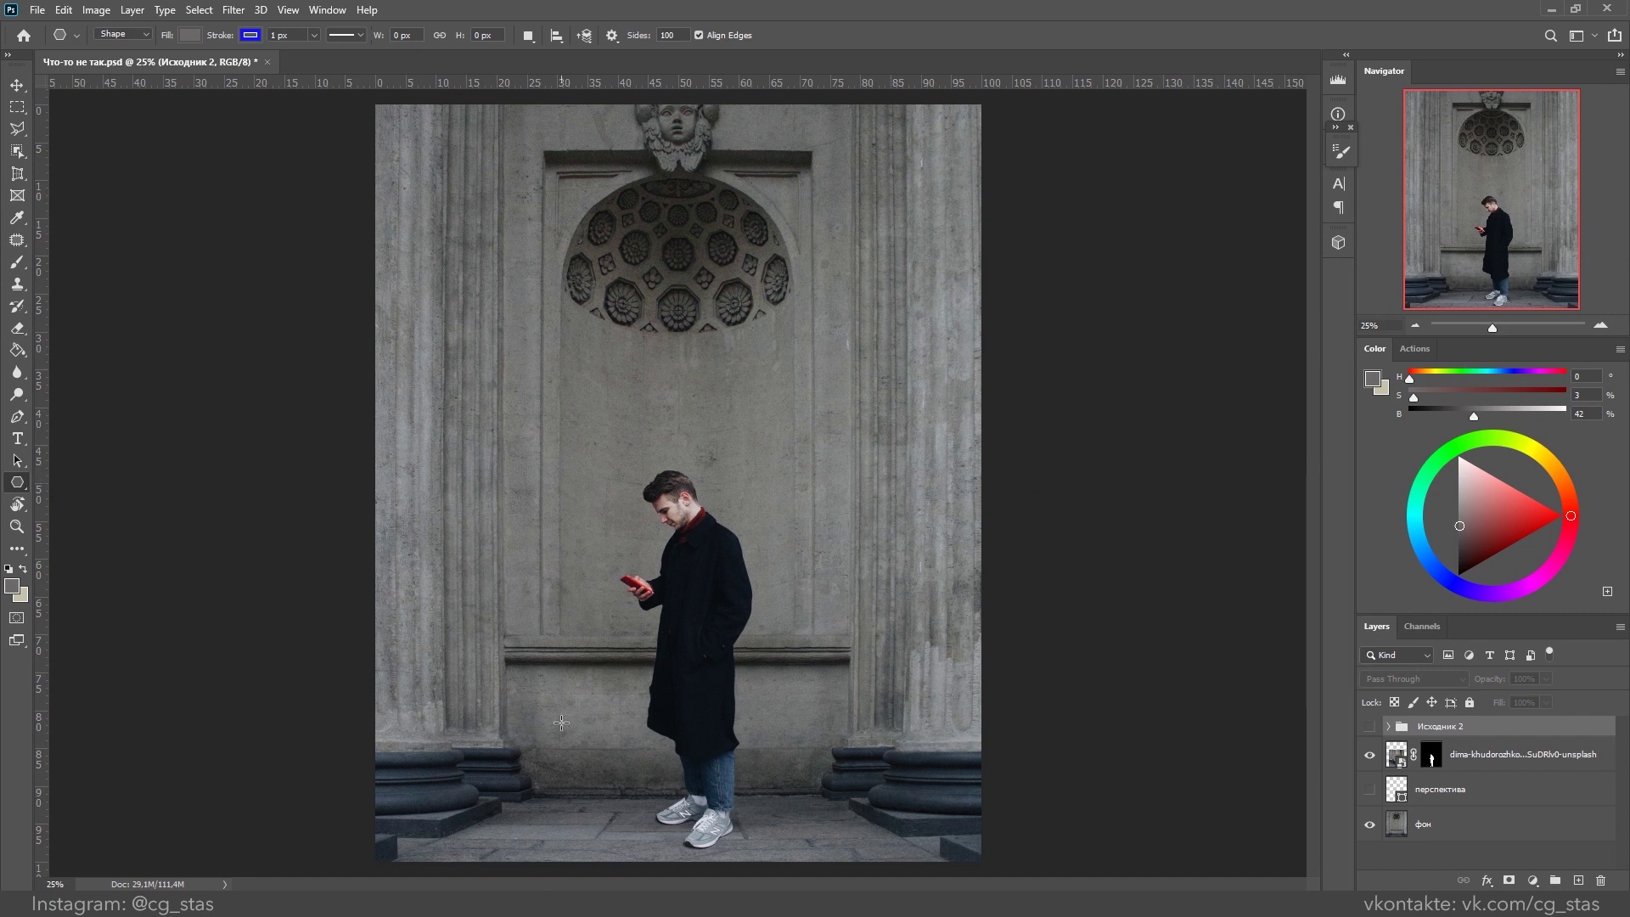
left_click(1371, 756)
left_click(1369, 729)
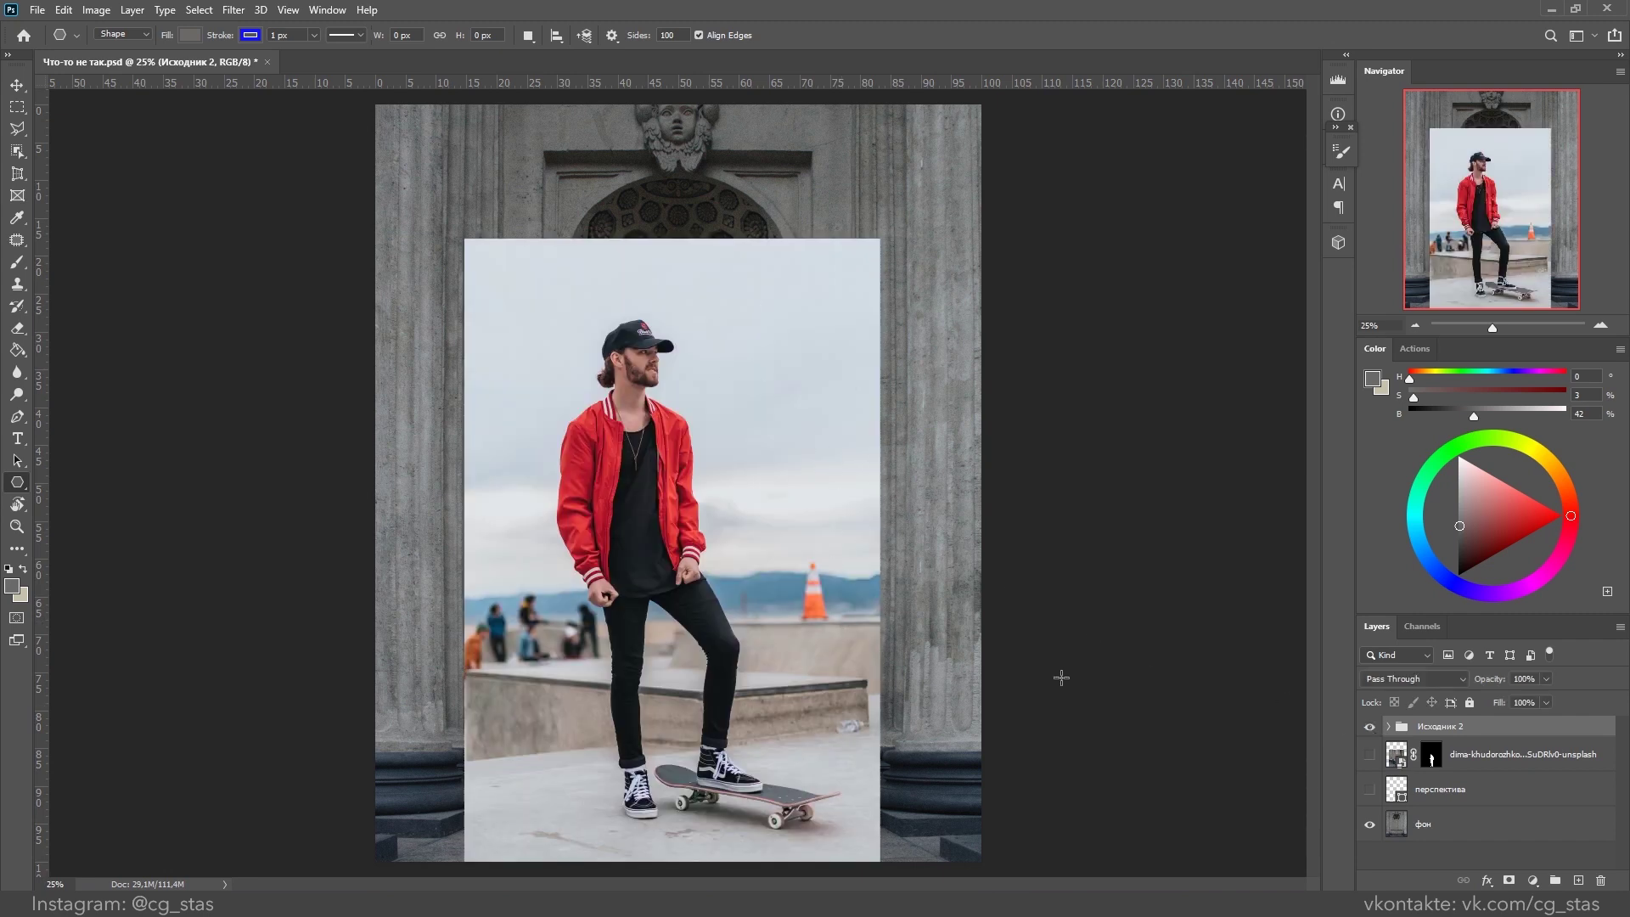
left_click(1370, 728)
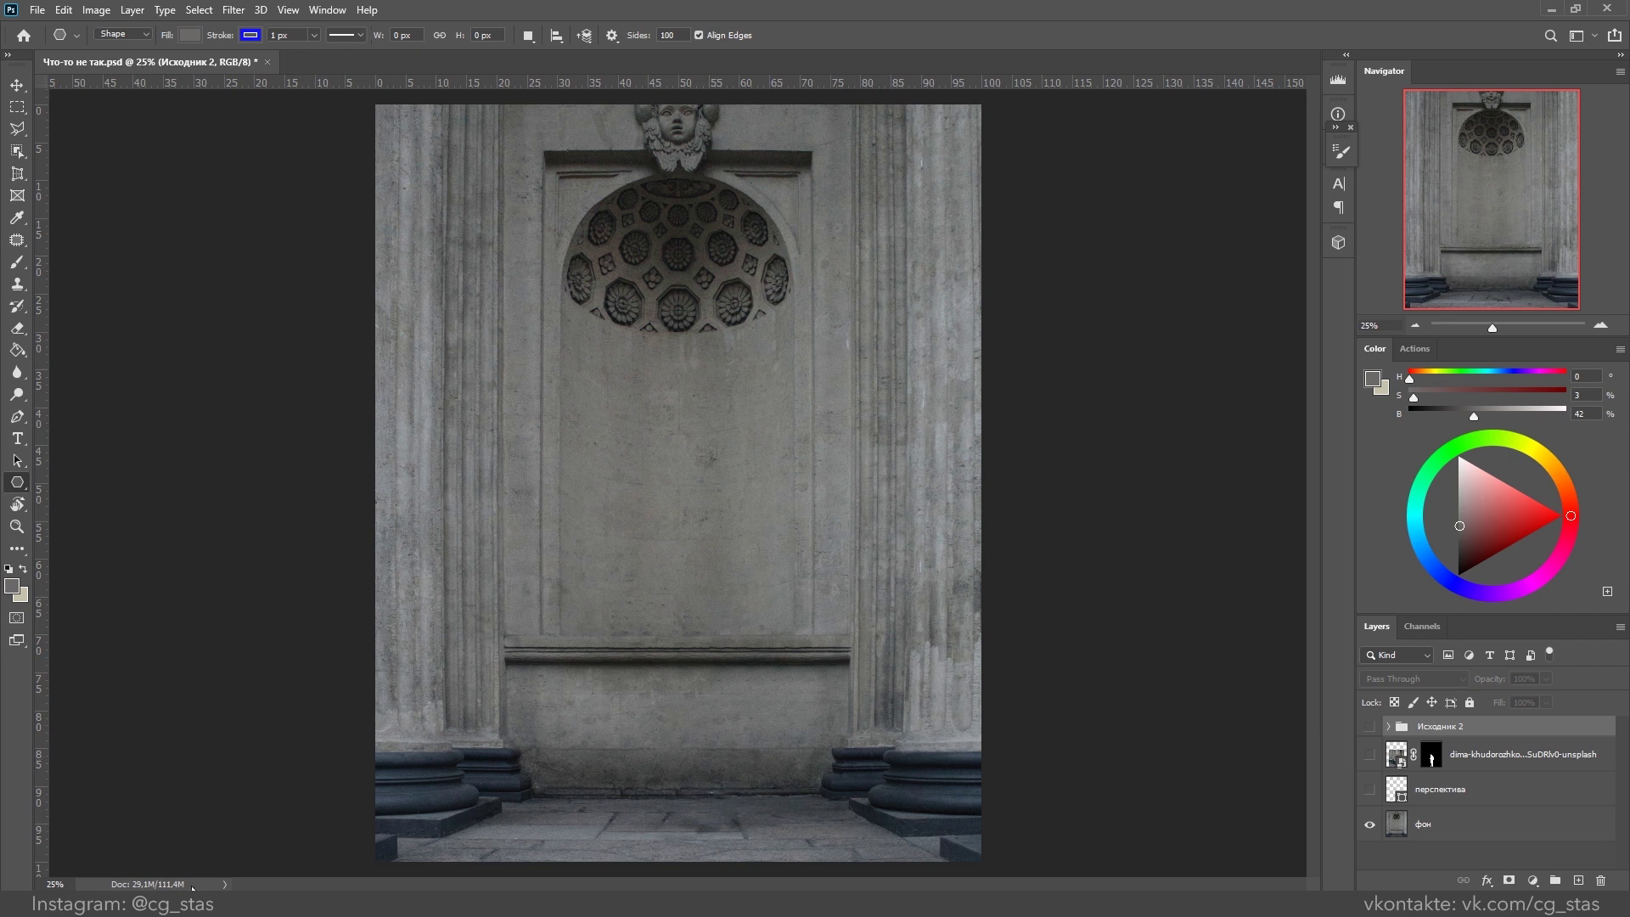
Step: Show перспектива, drag a guide to the niche's vanishing point, then swap back to Исходник 2
left_click(1371, 792)
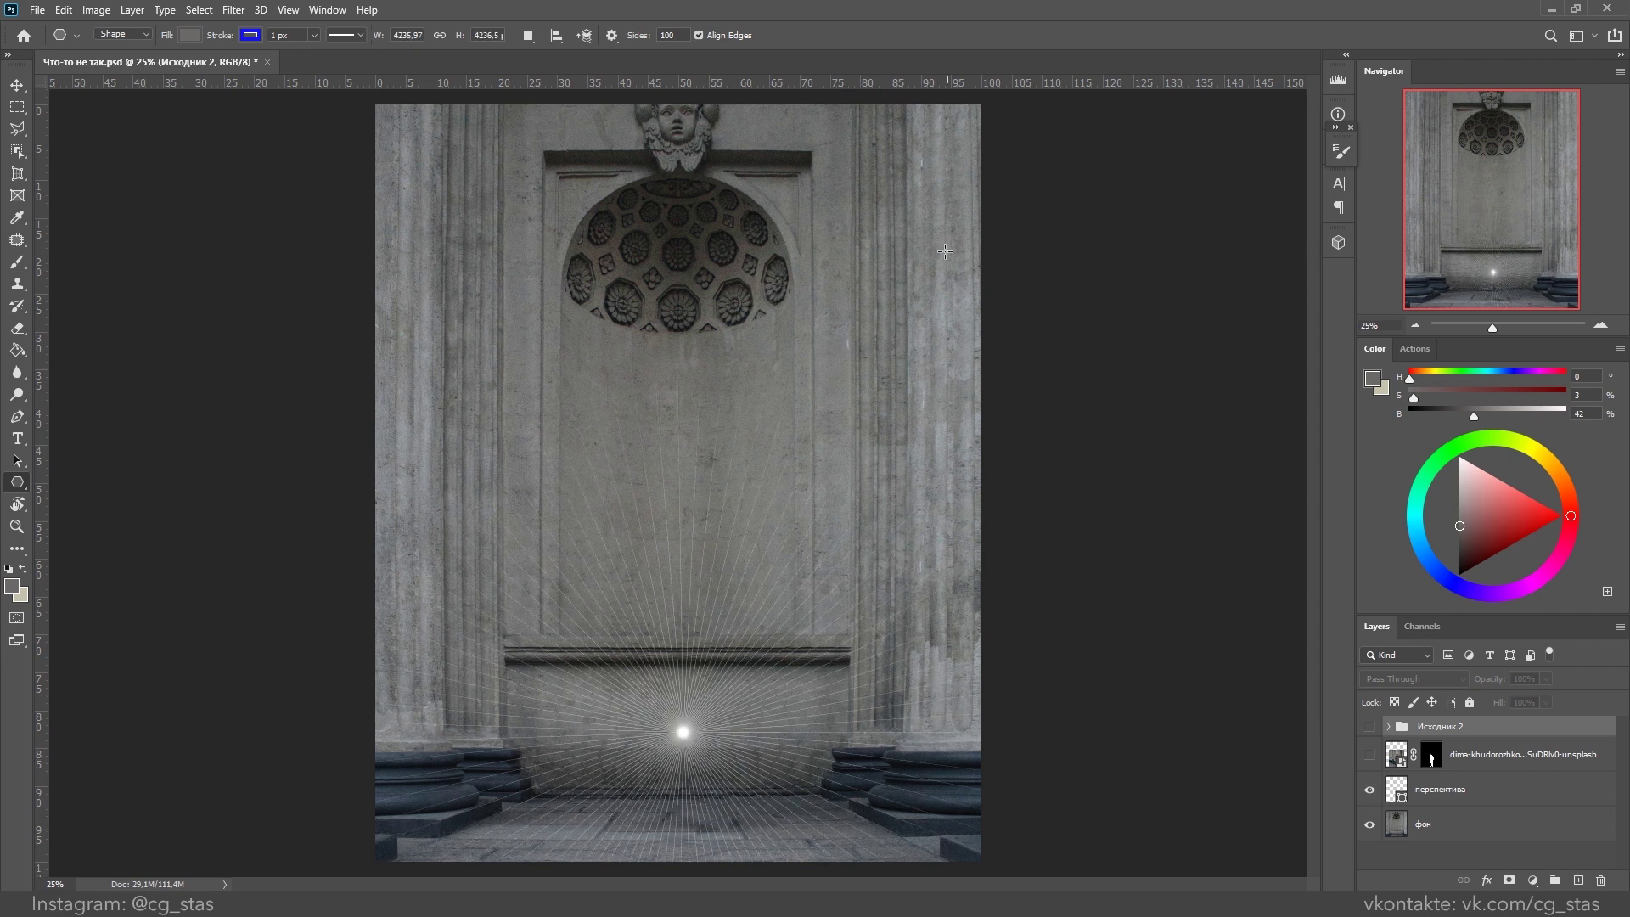
left_click_drag(893, 80, 828, 732)
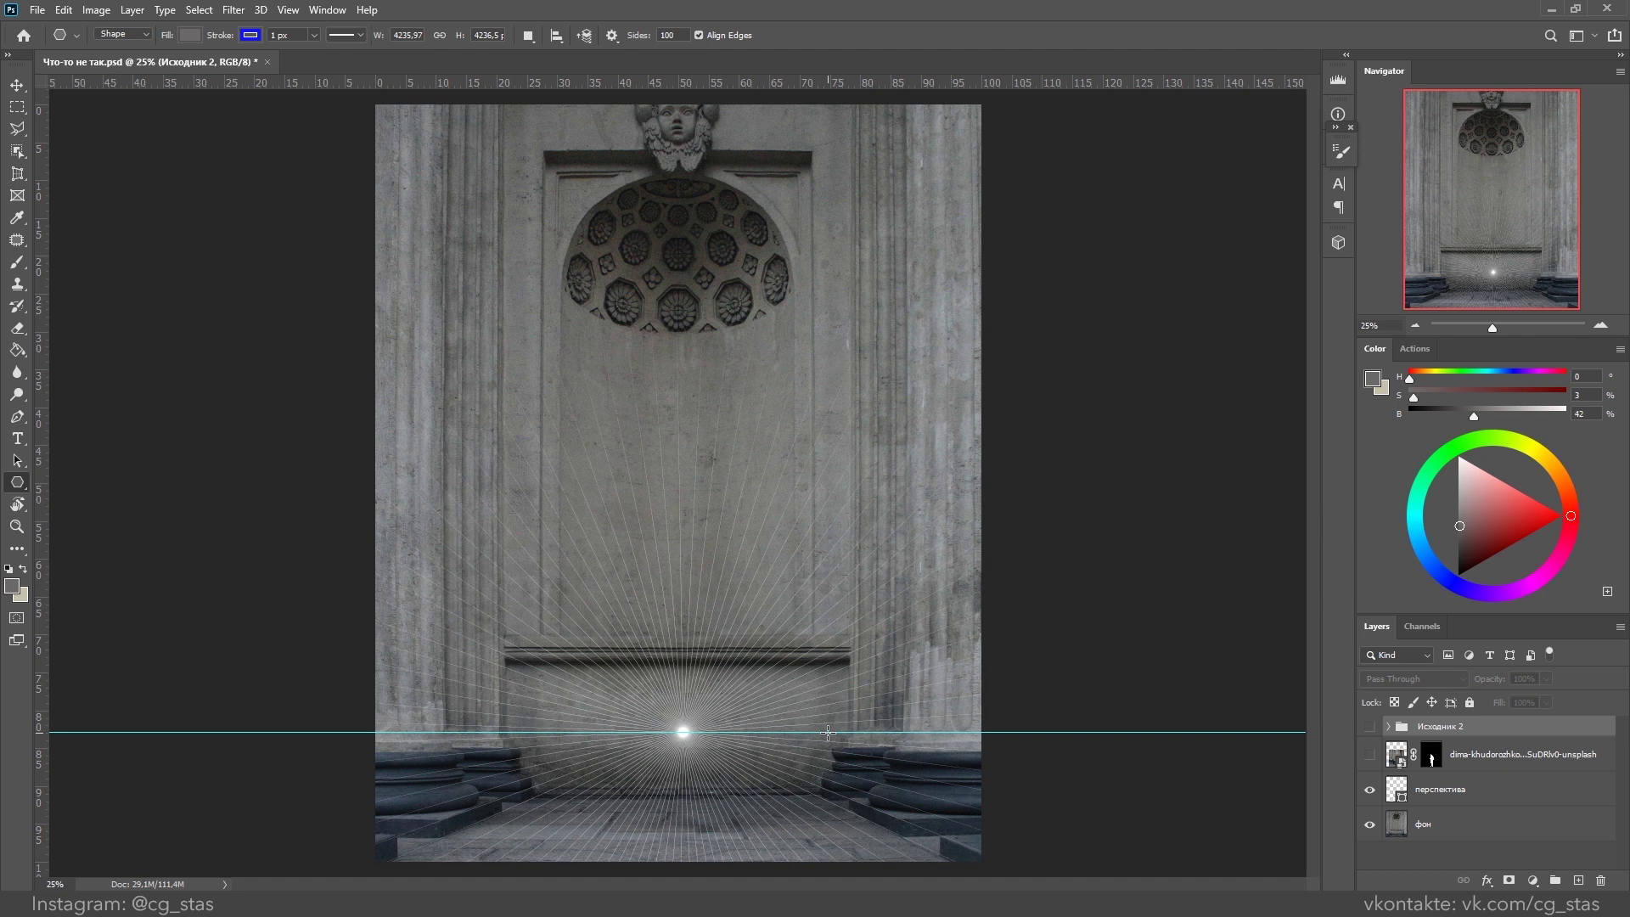
left_click(1369, 789)
left_click(1369, 727)
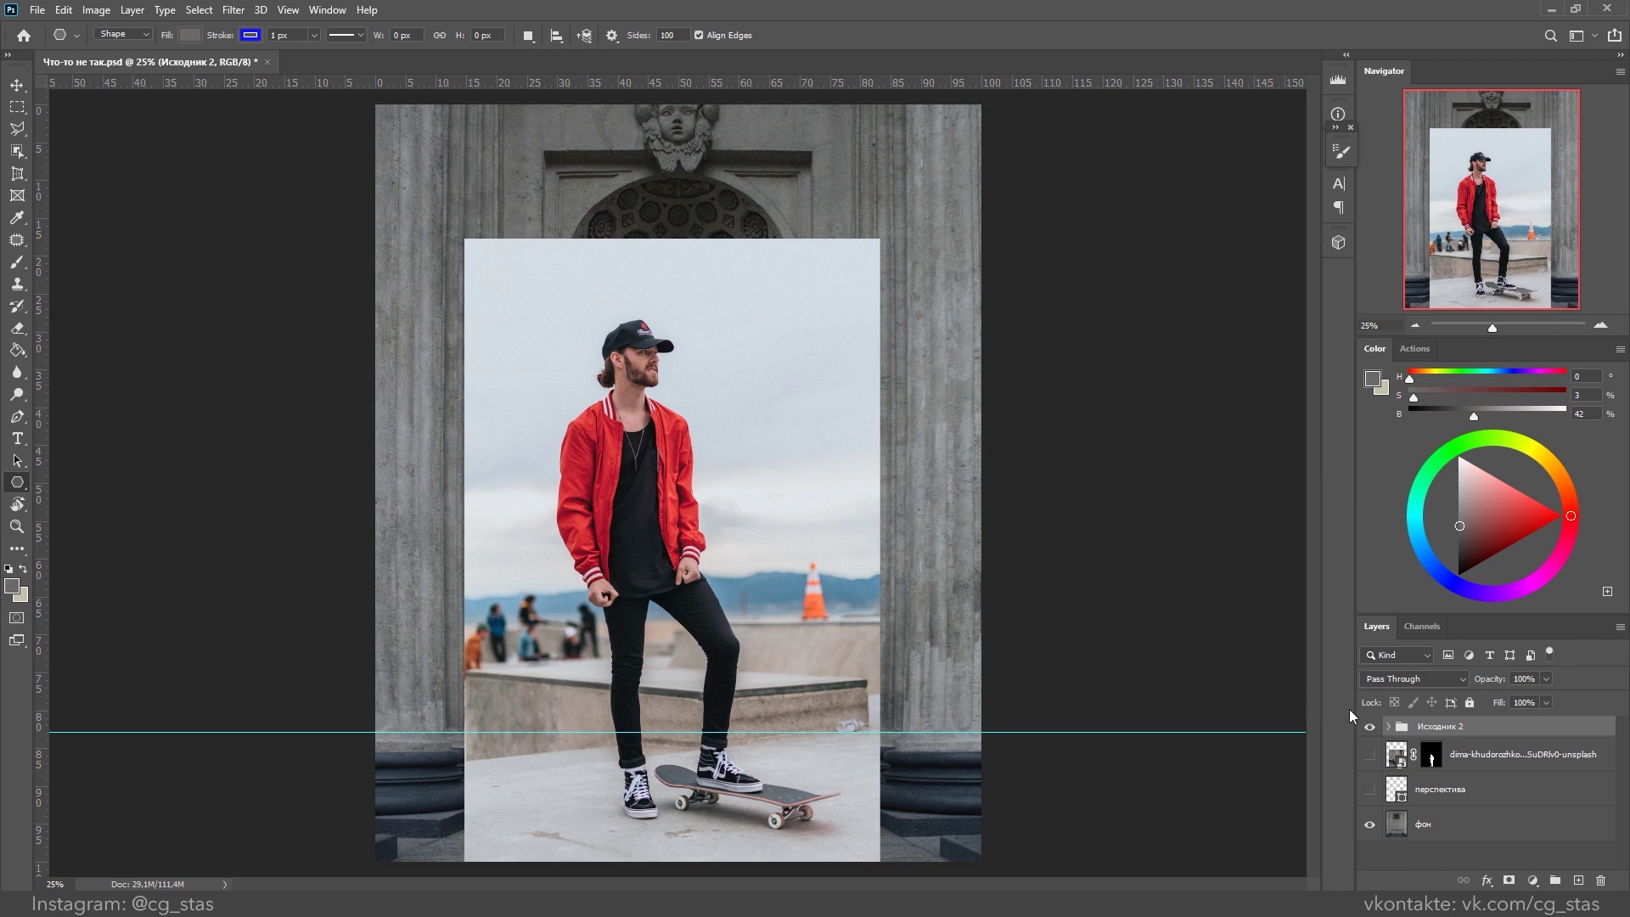
Step: Show Исходник 2's Линия горизонта and scale the skateboarder group down onto the niche's horizon guide
left_click(1391, 726)
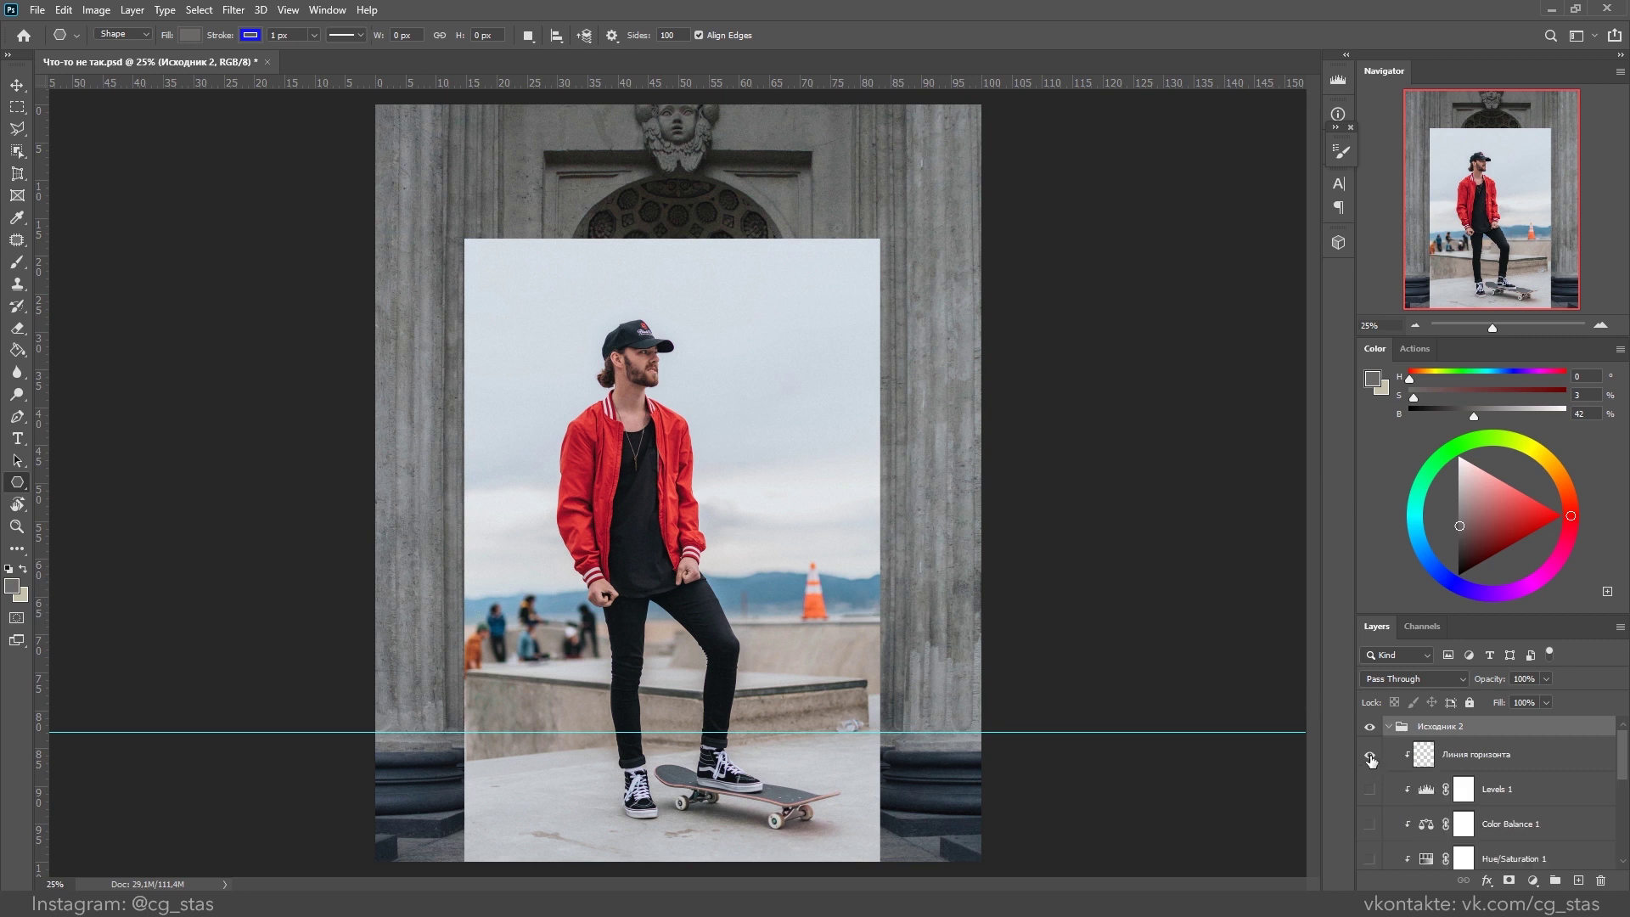
left_click(1370, 756)
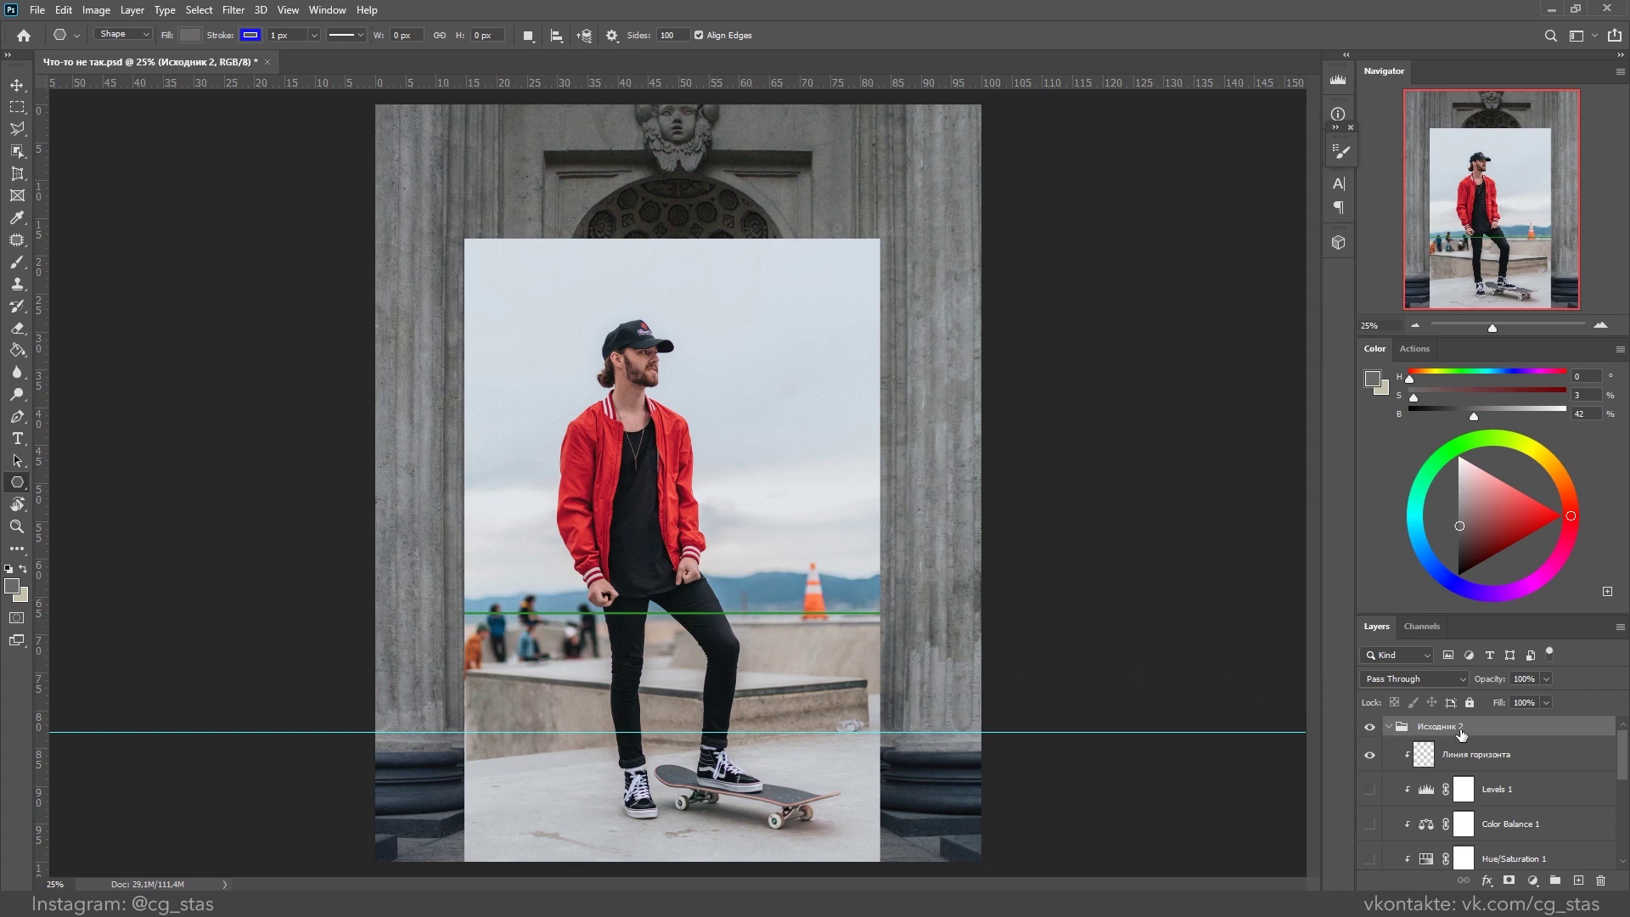
key("ctrl+t")
left_click_drag(915, 243, 762, 585)
key("Return")
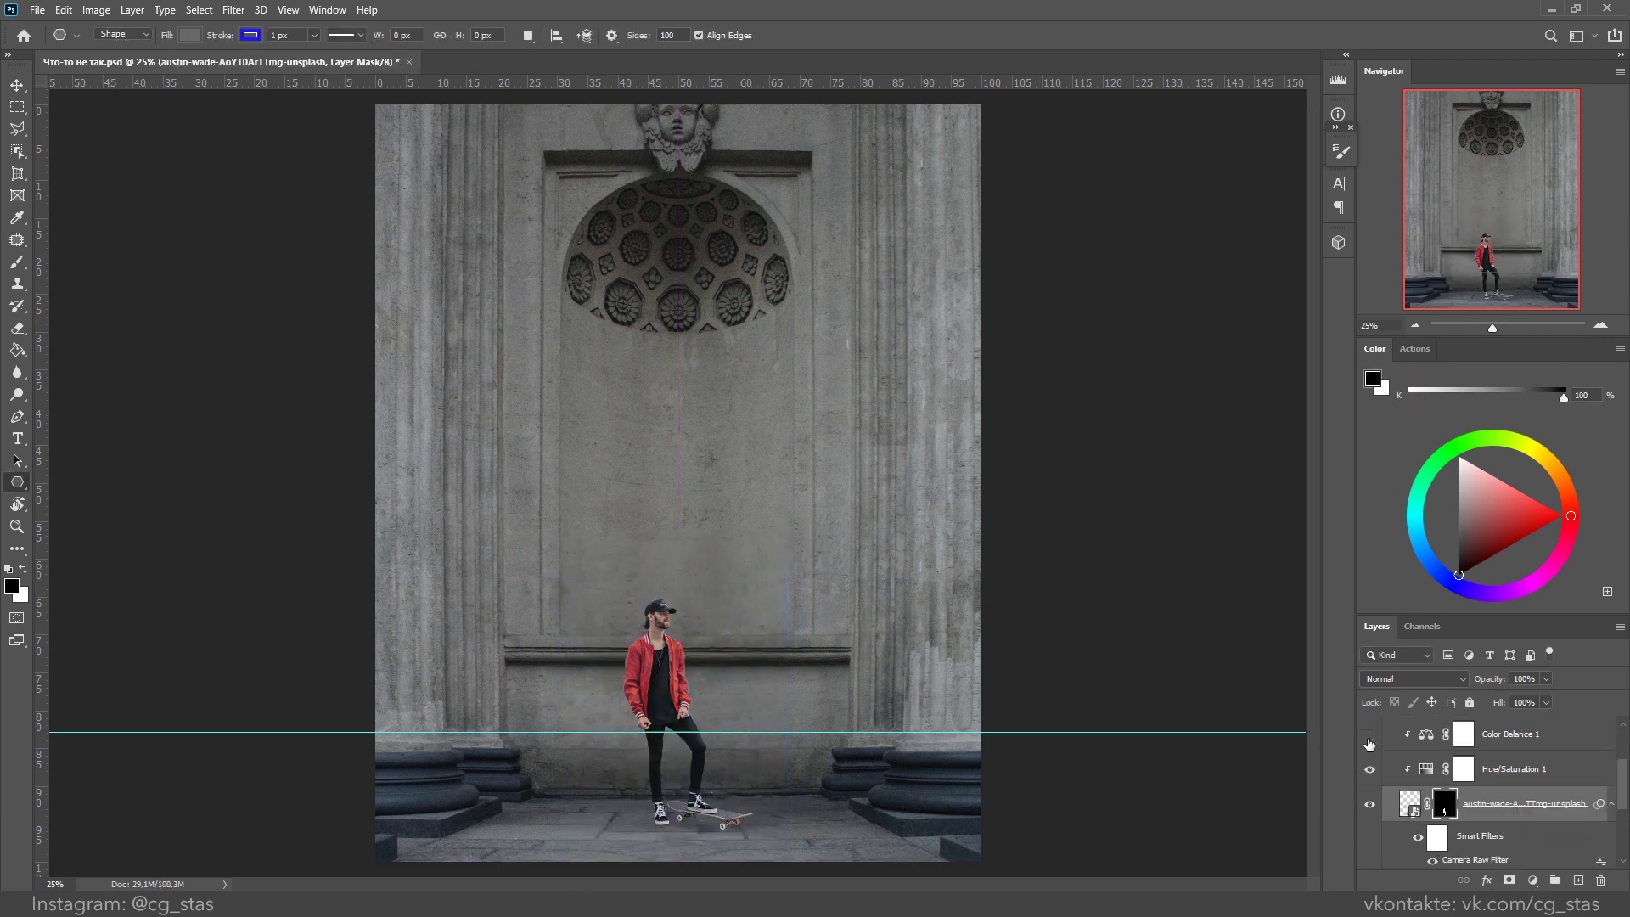
Step: Hide the horizon guide and fit the whole image in view
scroll(1369, 743, "down", 1)
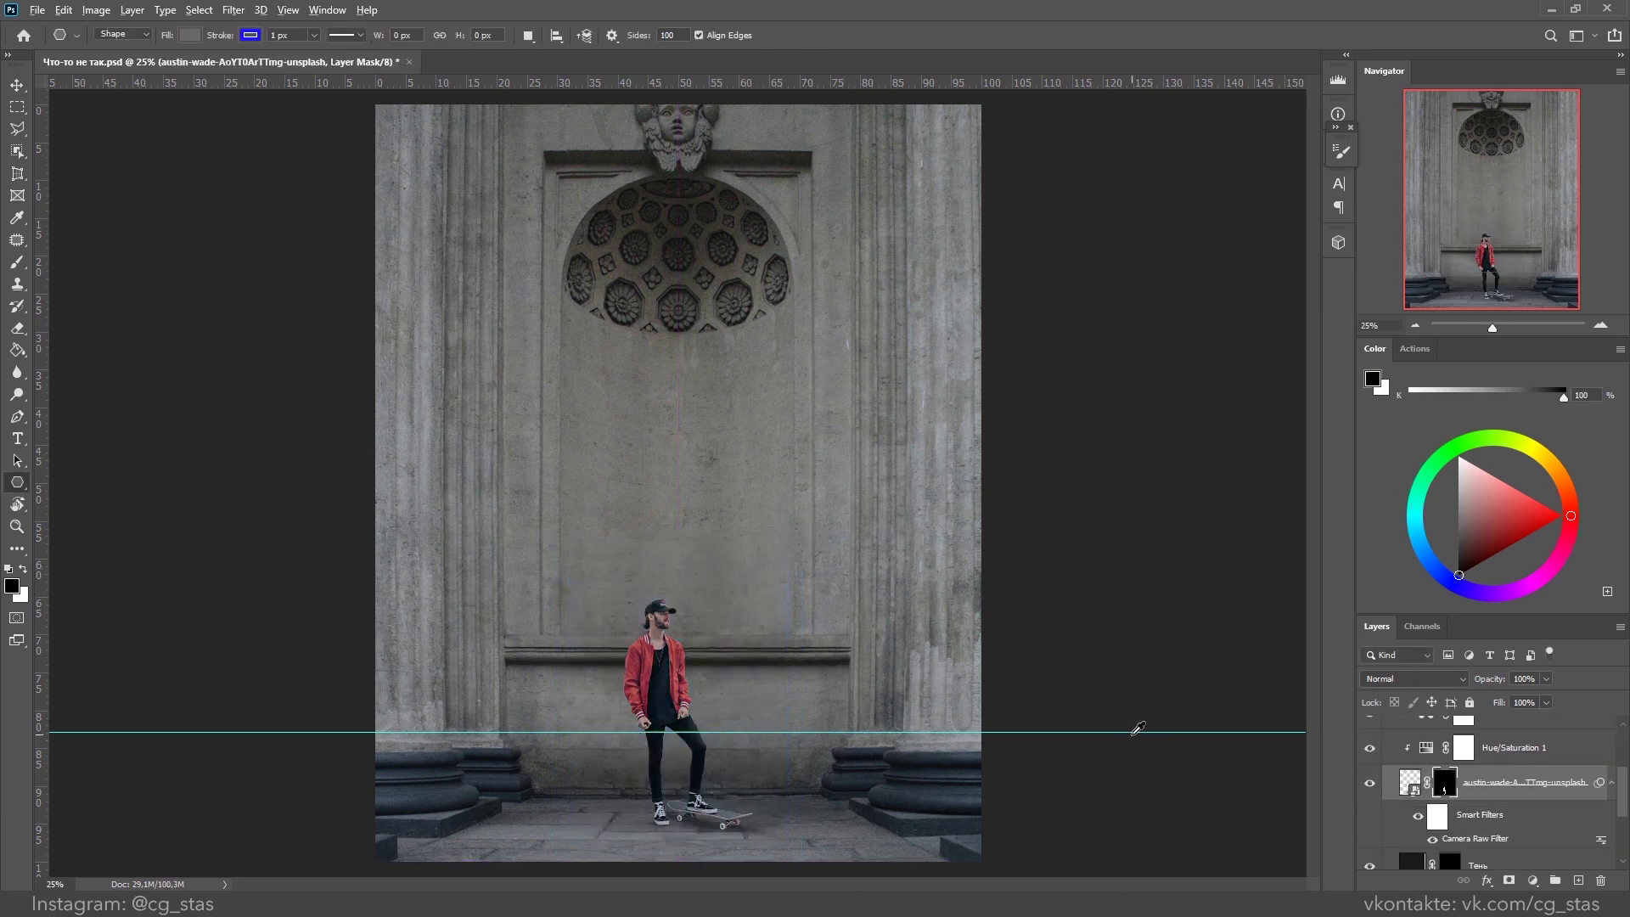
left_click_drag(1138, 730, 1081, 150)
key("ctrl+minus")
scroll(1495, 790, "up", 3)
key("ctrl+0")
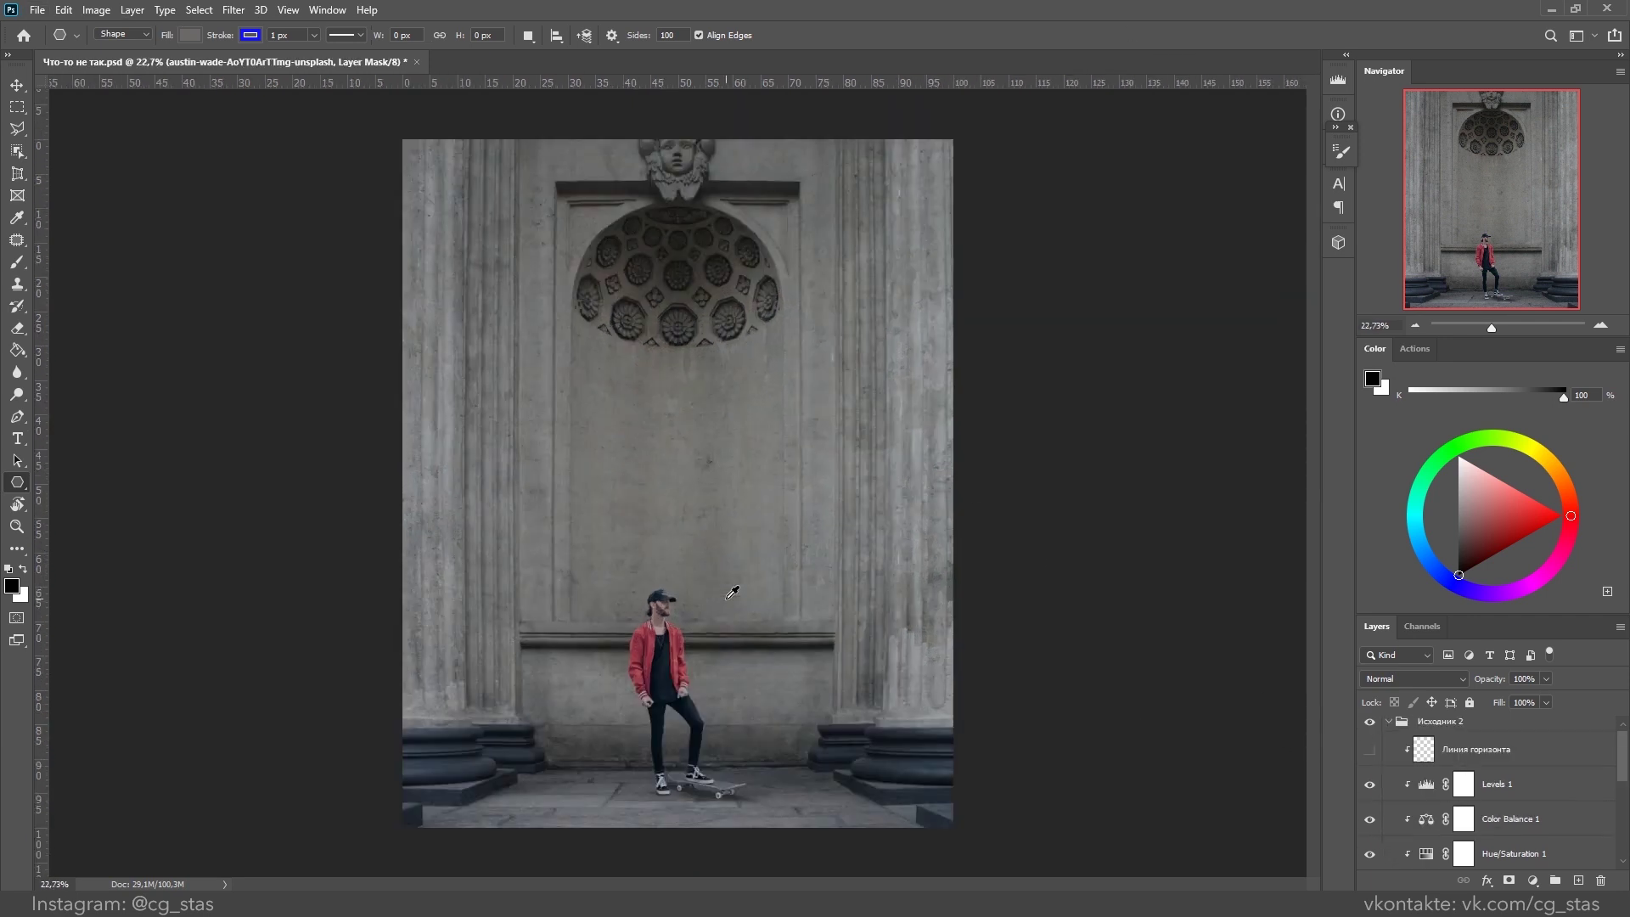
scroll(732, 592, "up", 1)
scroll(620, 679, "up", 5)
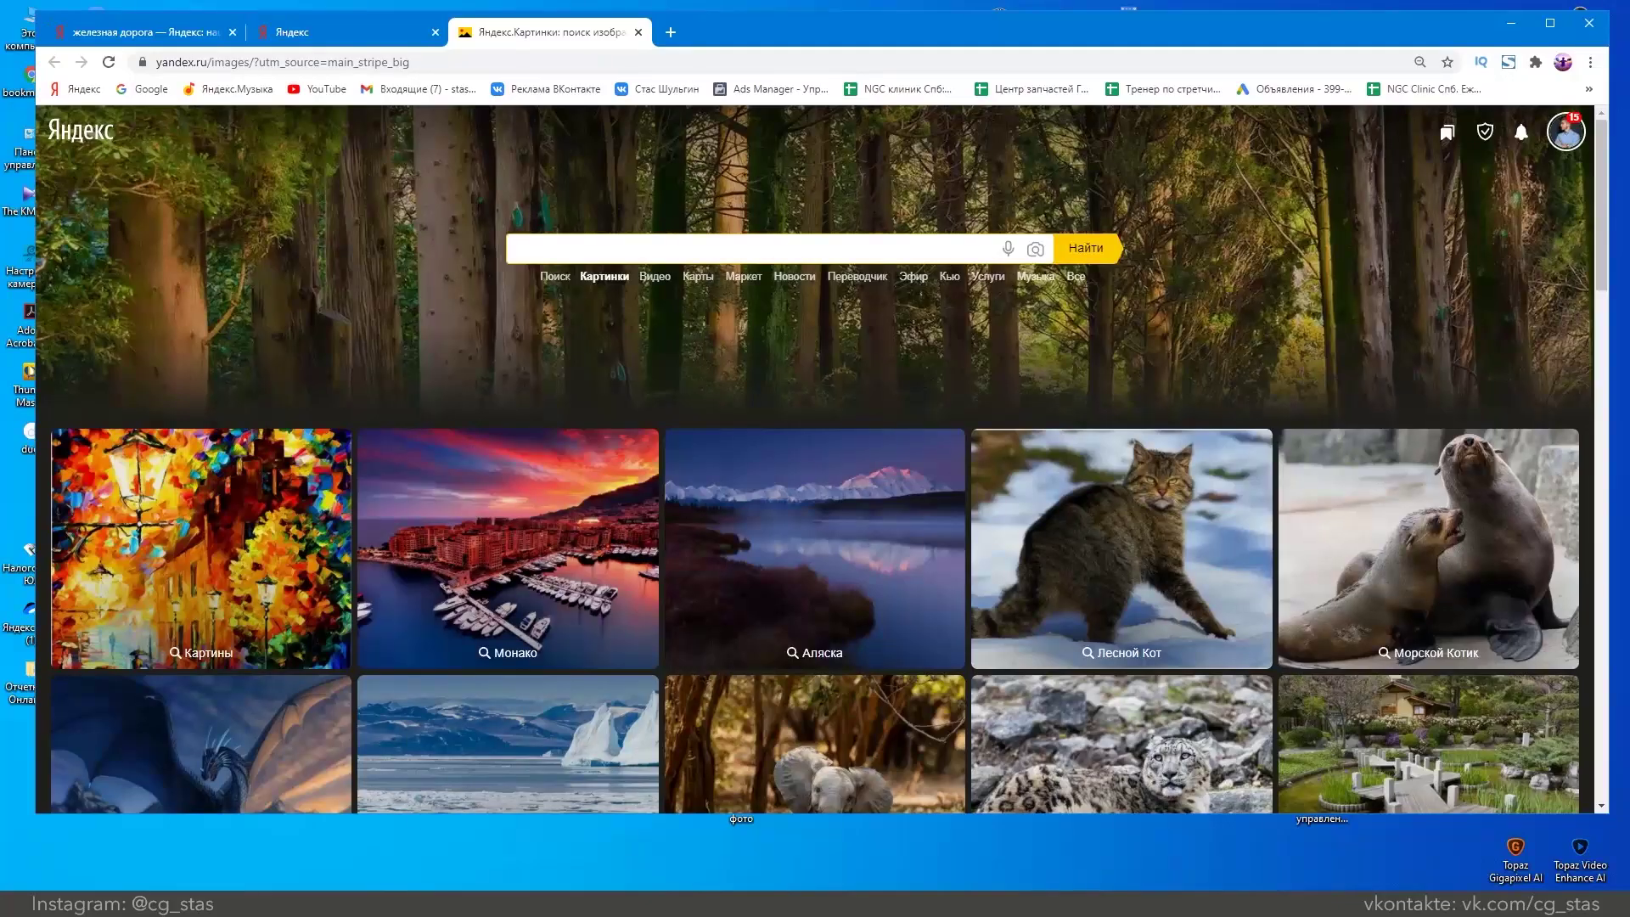
Step: Search Yandex Images for железная дорога and copy the straight railway track photo
left_click(650, 249)
left_click(654, 285)
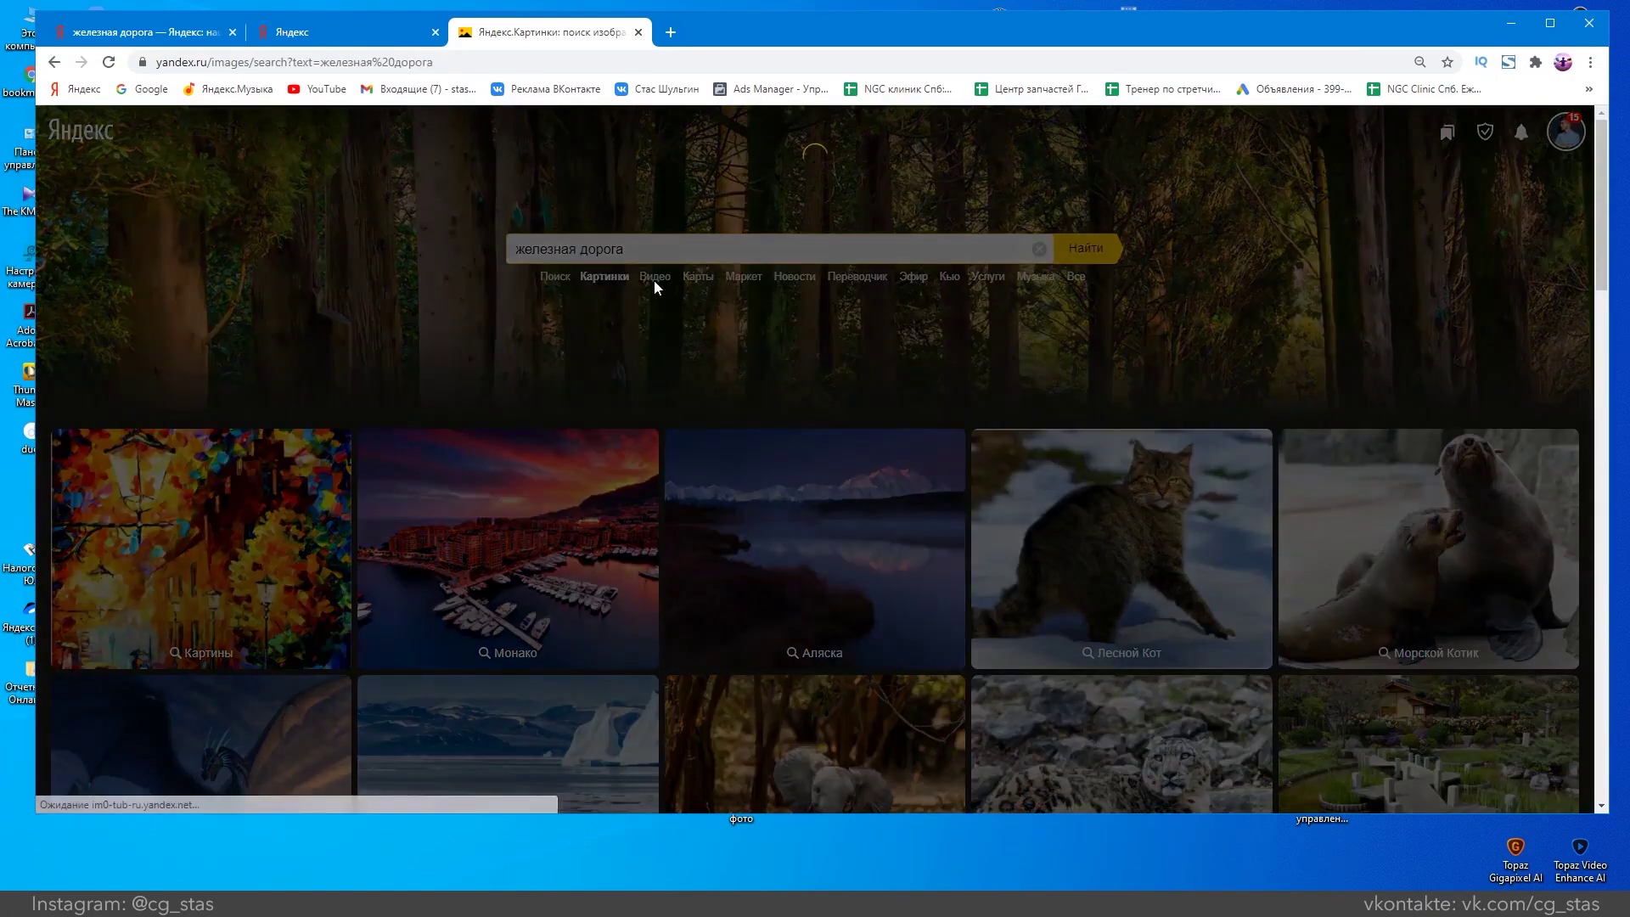
left_click(399, 335)
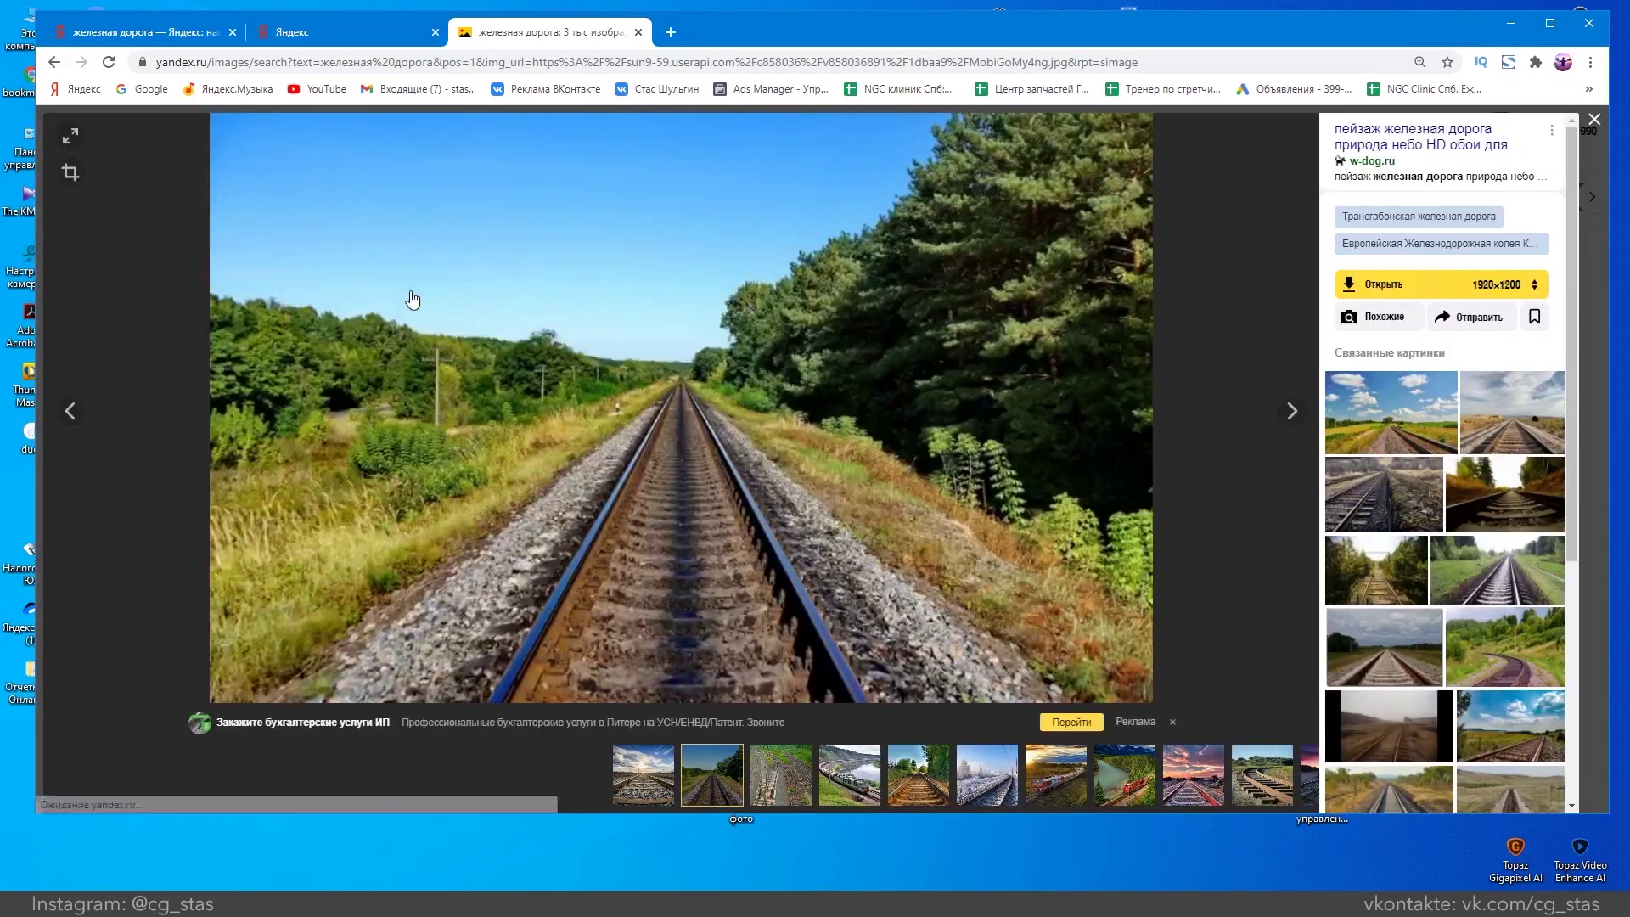
right_click(608, 360)
left_click(653, 411)
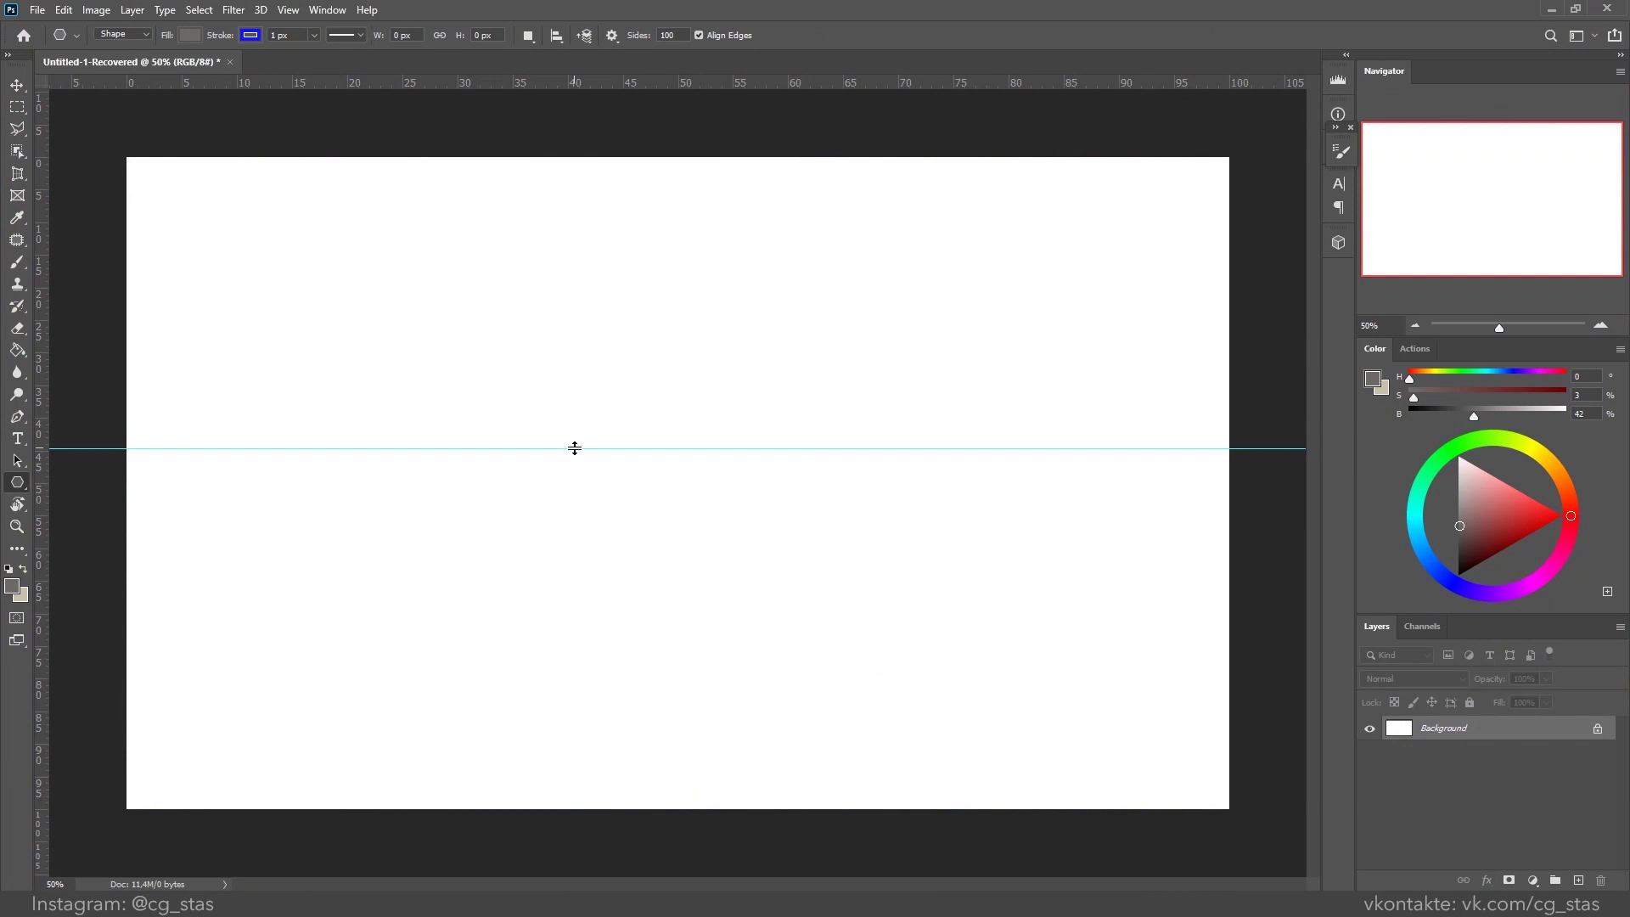
Step: Paste the railway photo into Untitled-1-Recovered and nudge it into place
key("ctrl+v")
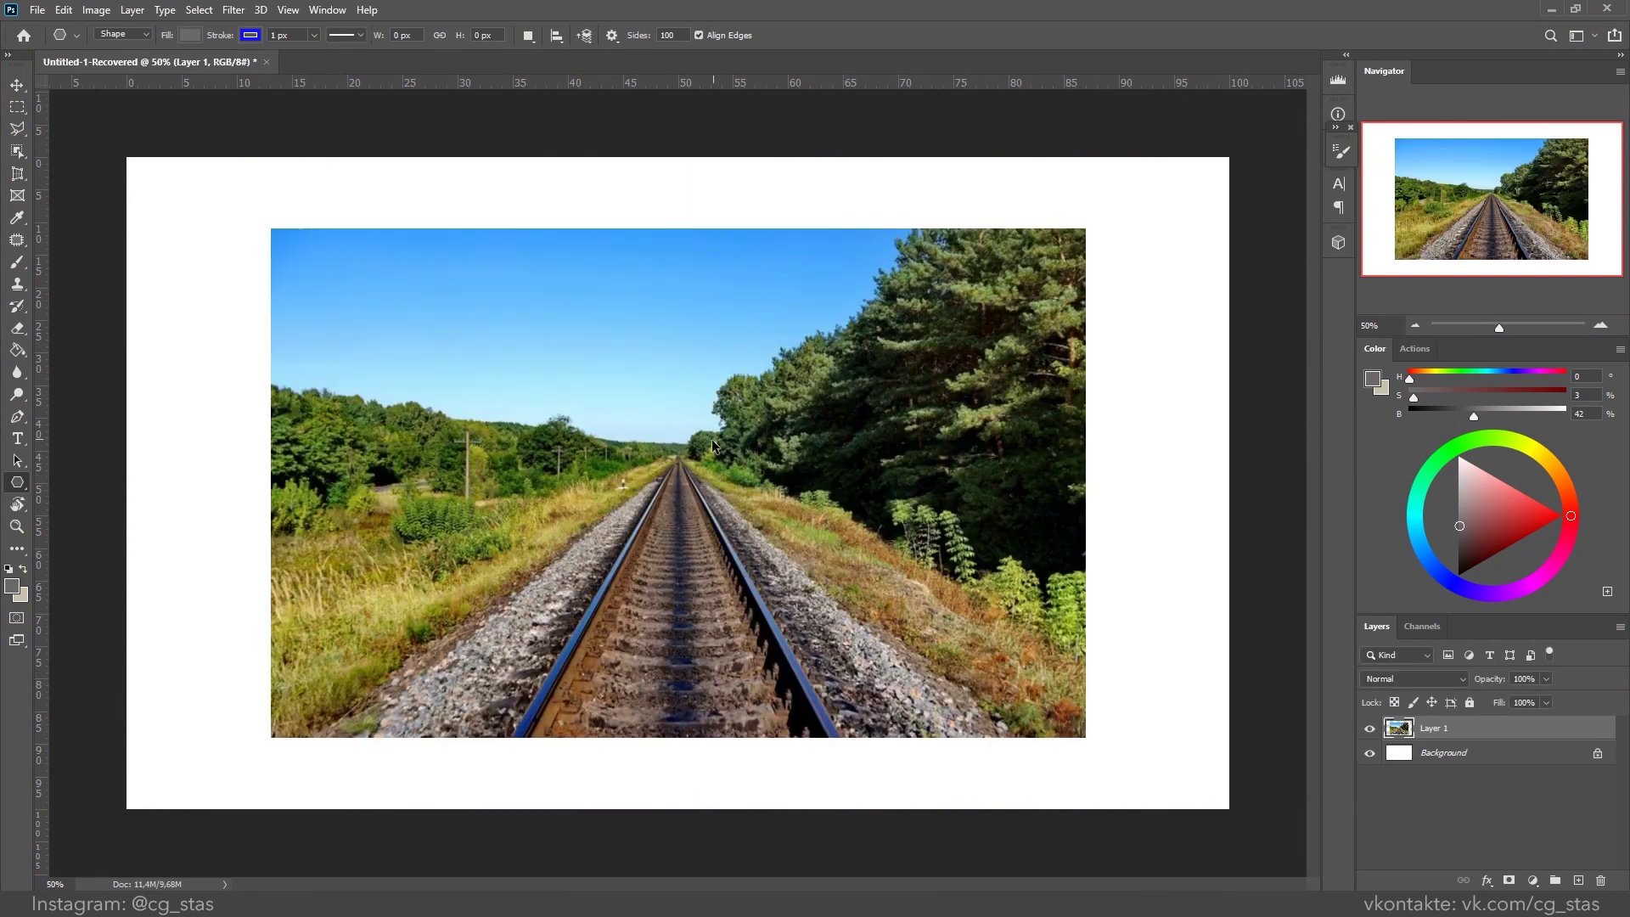
key("ctrl+shift+z")
key("ctrl+z")
key("ctrl+shift+z")
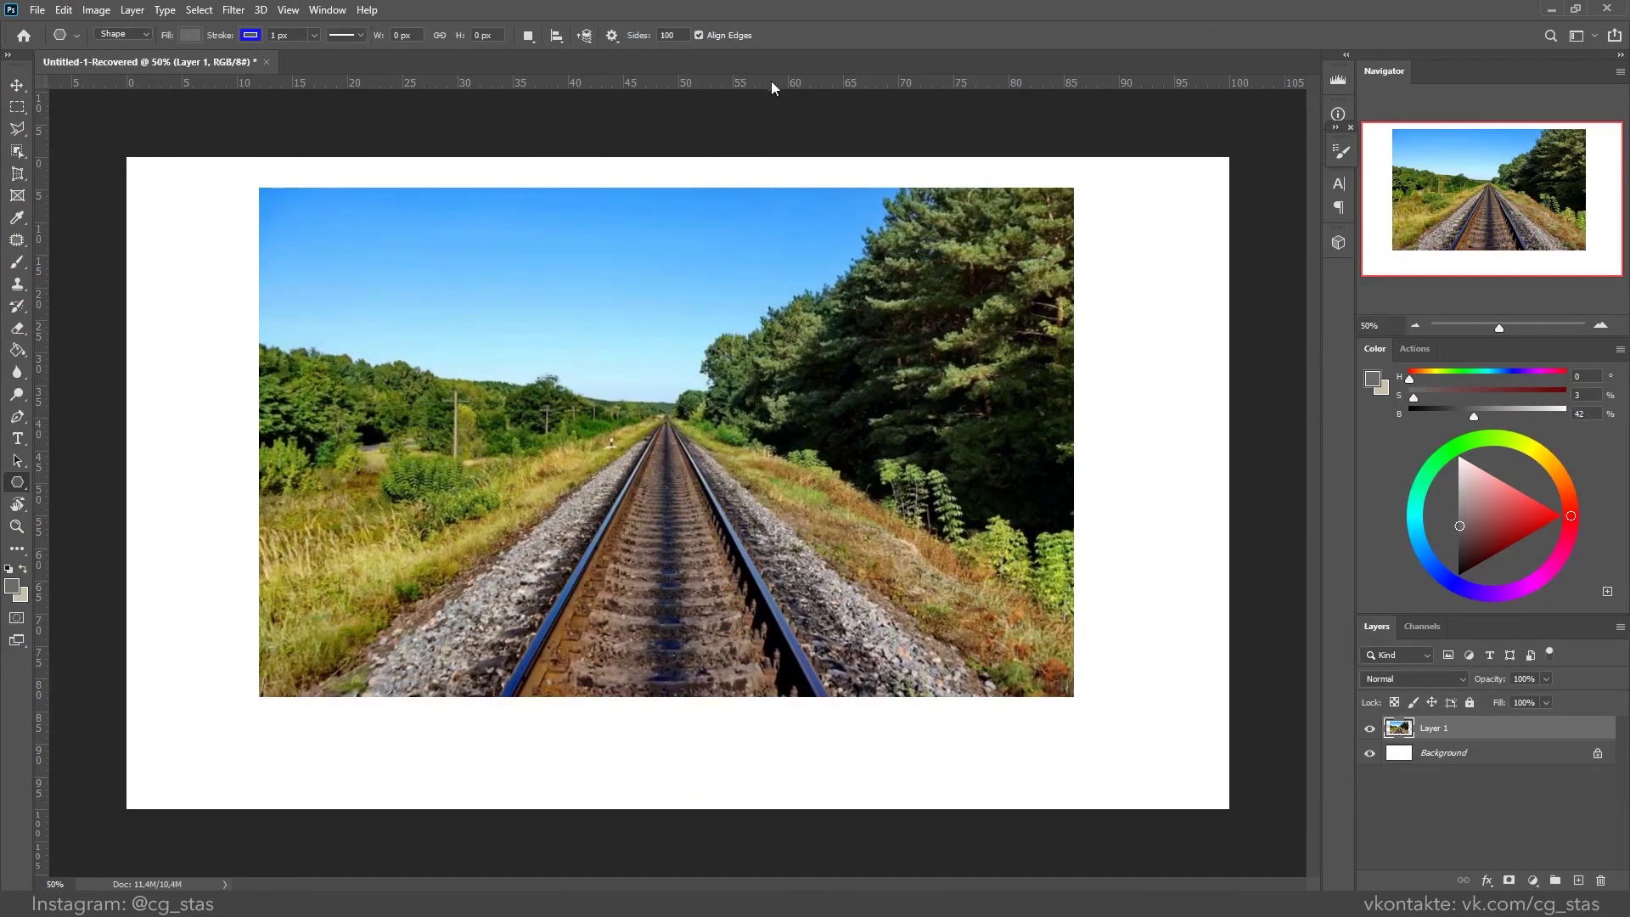
Step: Guide the horizon and merge a ray burst converging on the railway's vanishing point
left_click_drag(771, 85, 771, 414)
left_click_drag(666, 414, 1282, 590)
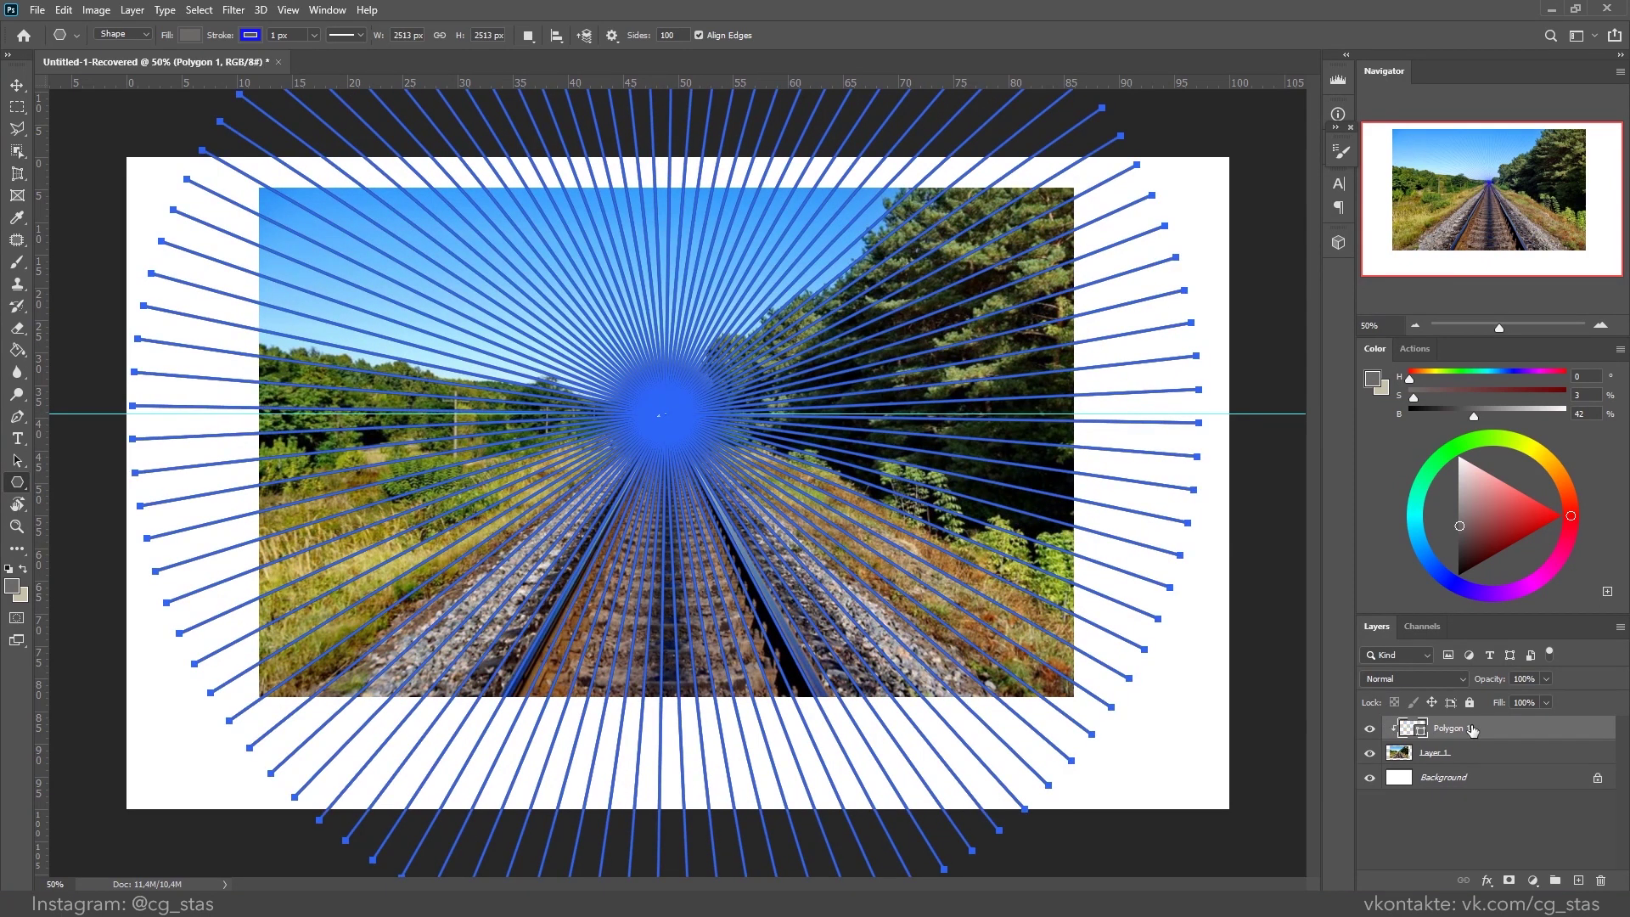
key("ctrl+e")
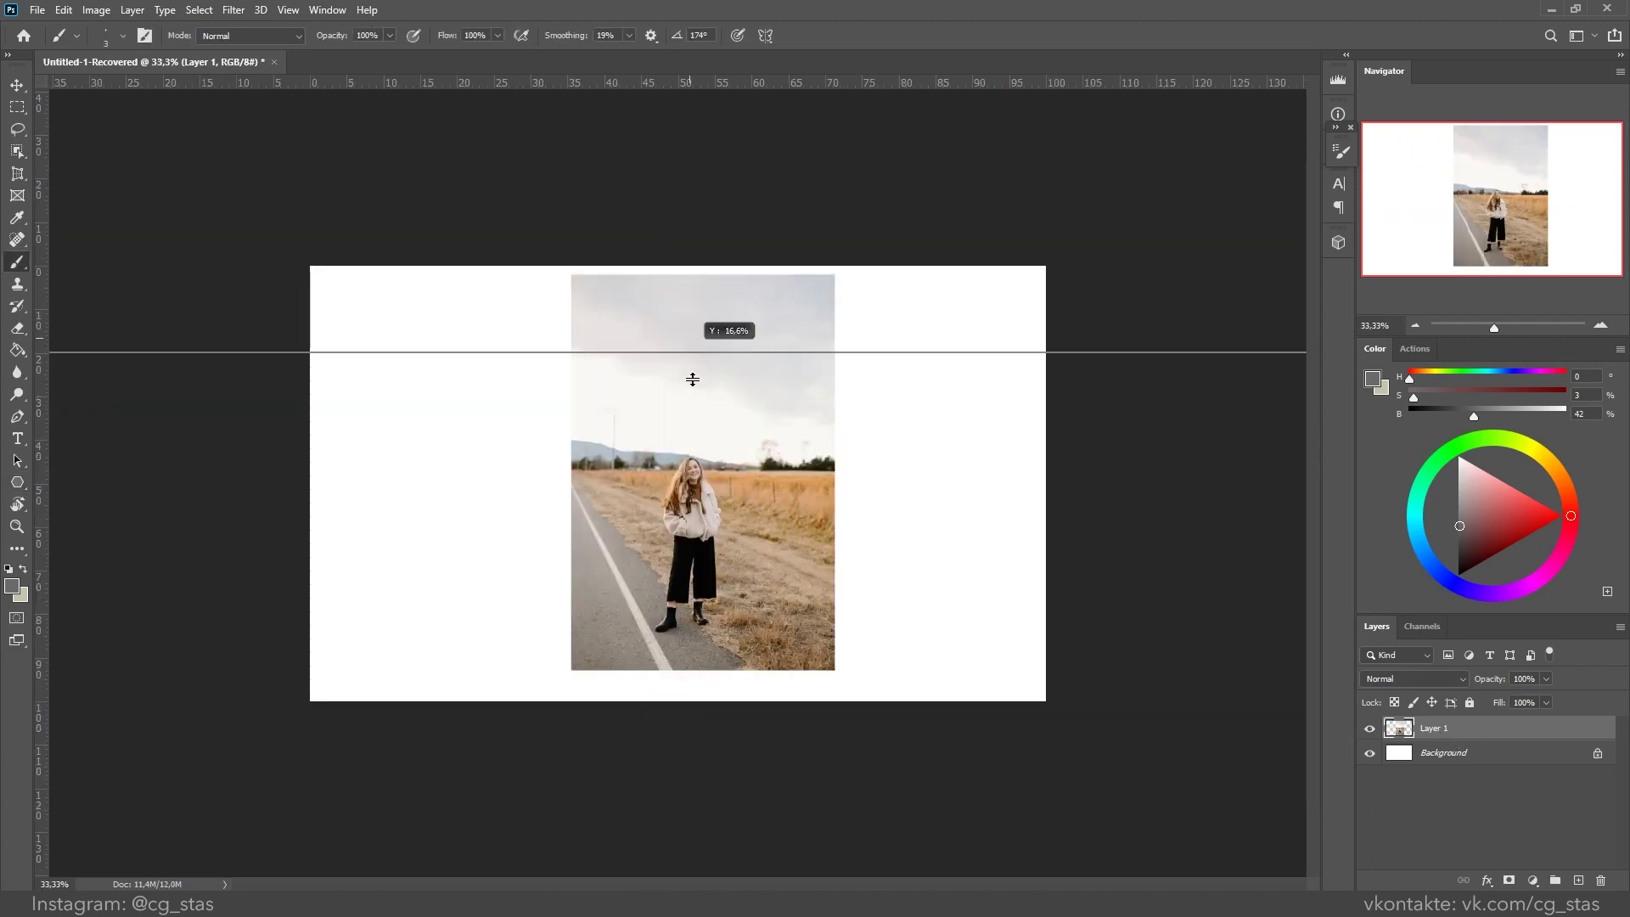
left_click_drag(691, 365, 711, 471)
Step: Erase the roadside woman with Content-Aware Fill and paste in the backpacker photo
left_click_drag(726, 82, 721, 188)
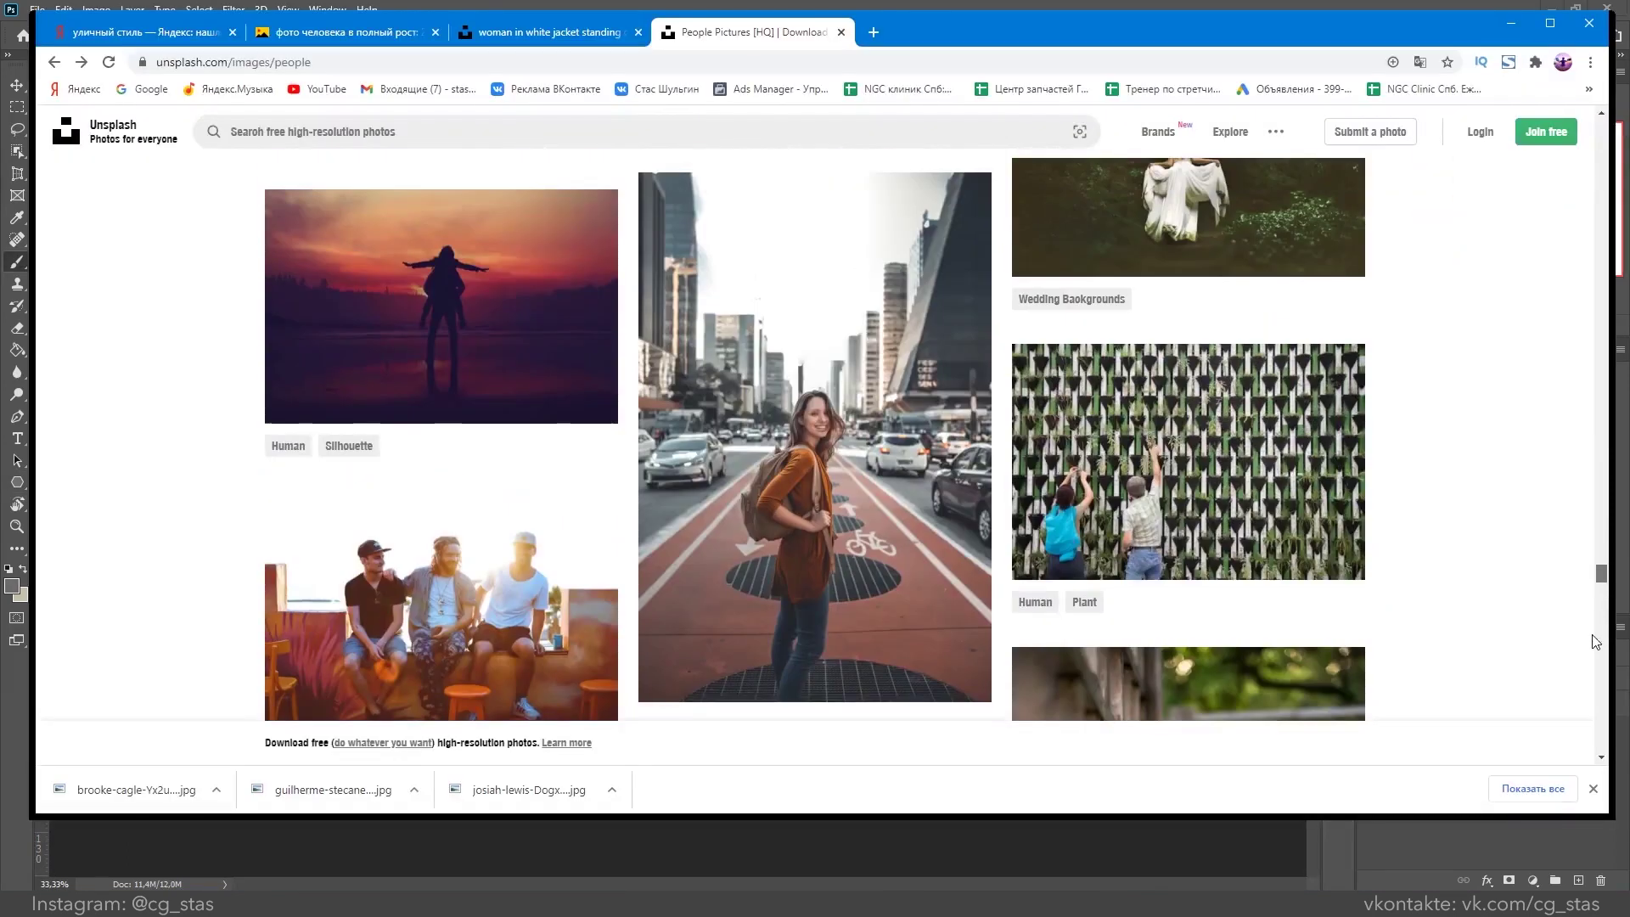
left_click(806, 554)
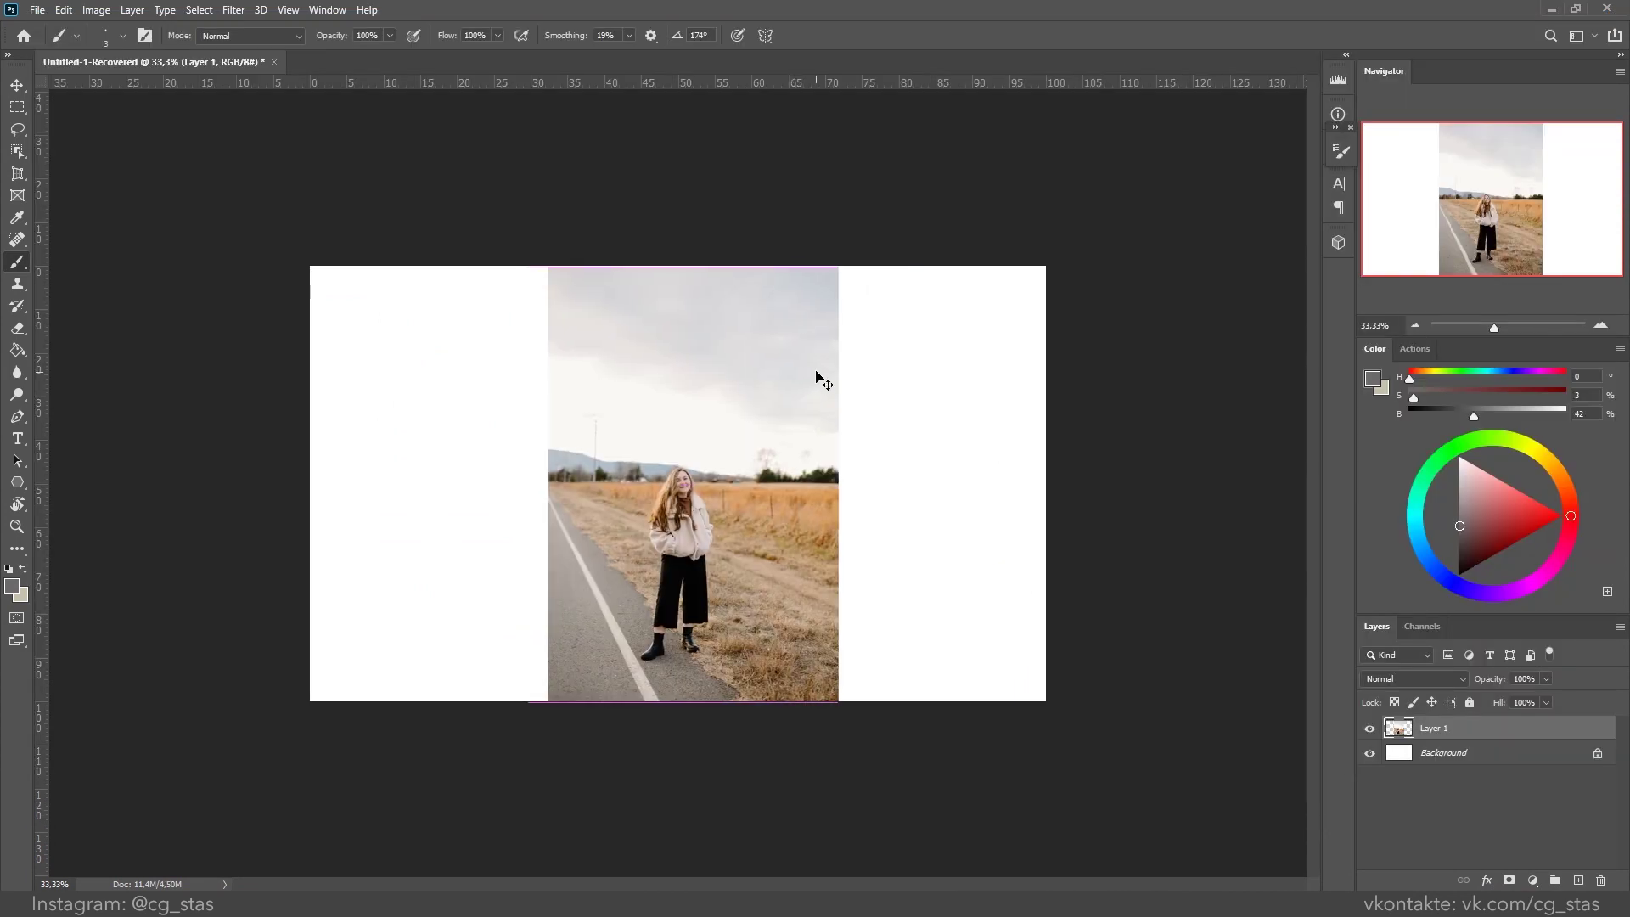
key("ctrl+v")
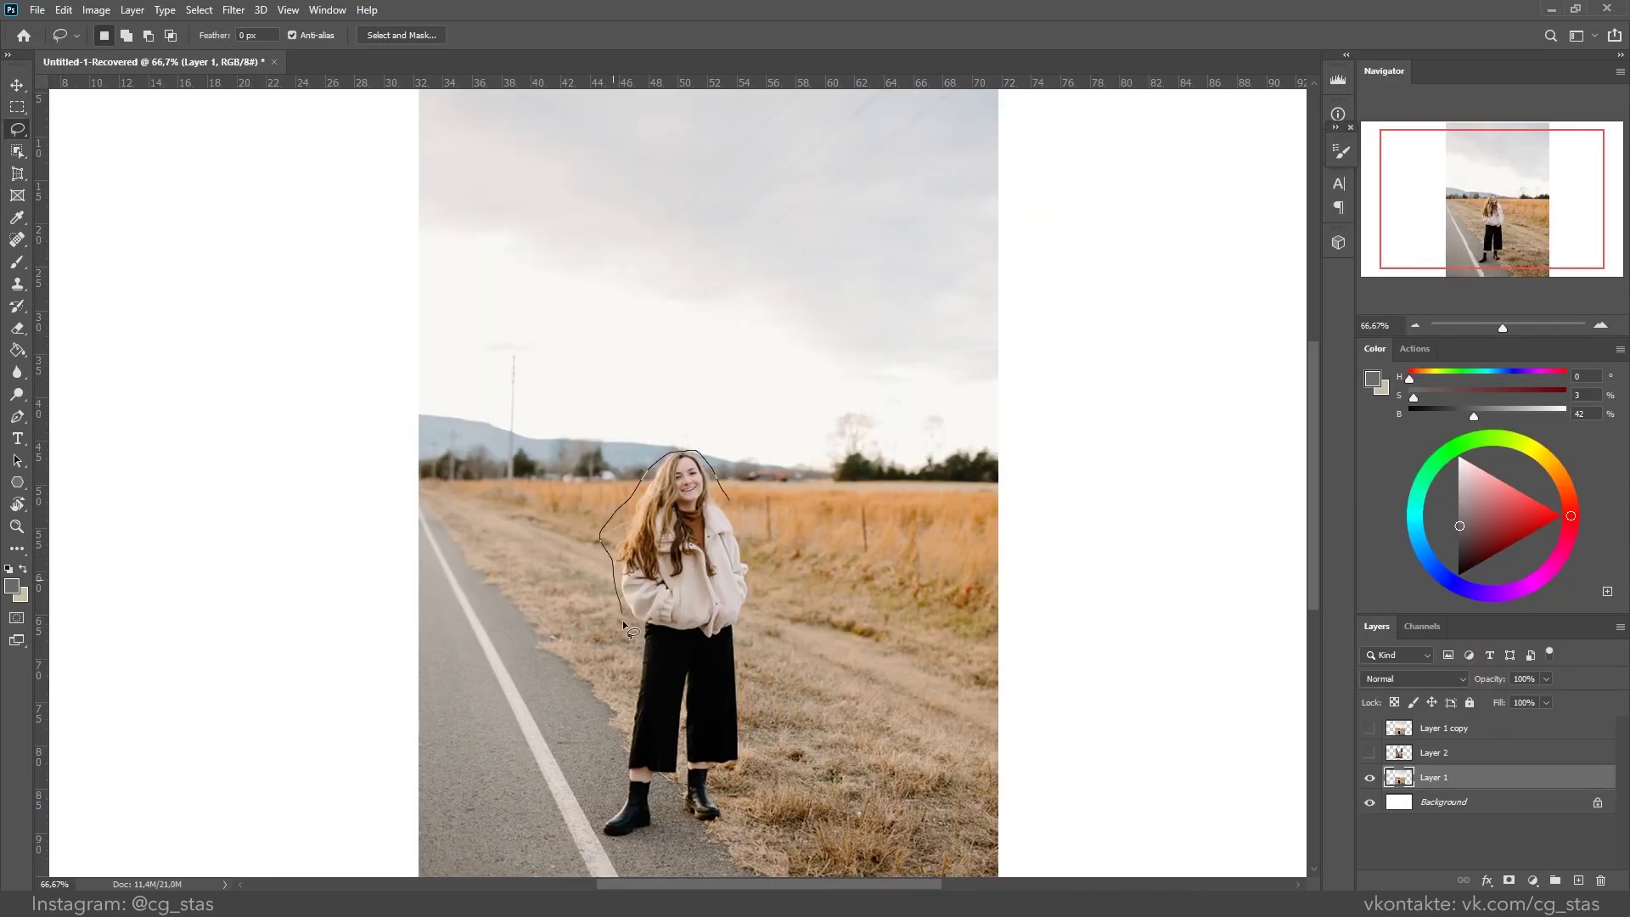
left_click(64, 10)
left_click(93, 318)
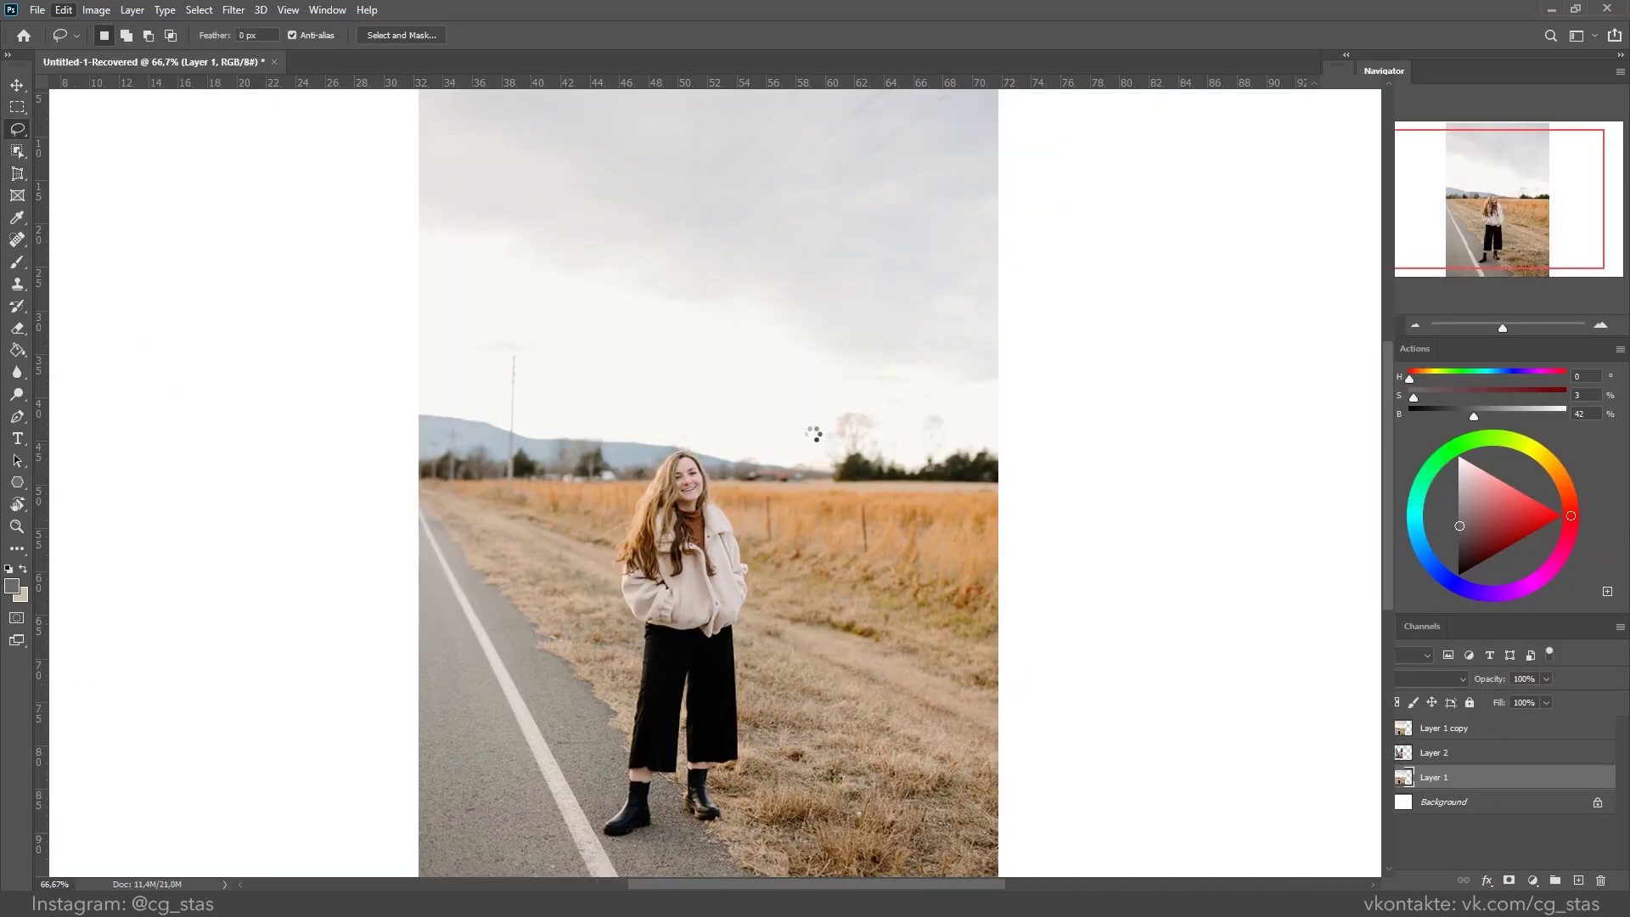
left_click(1470, 866)
key("j")
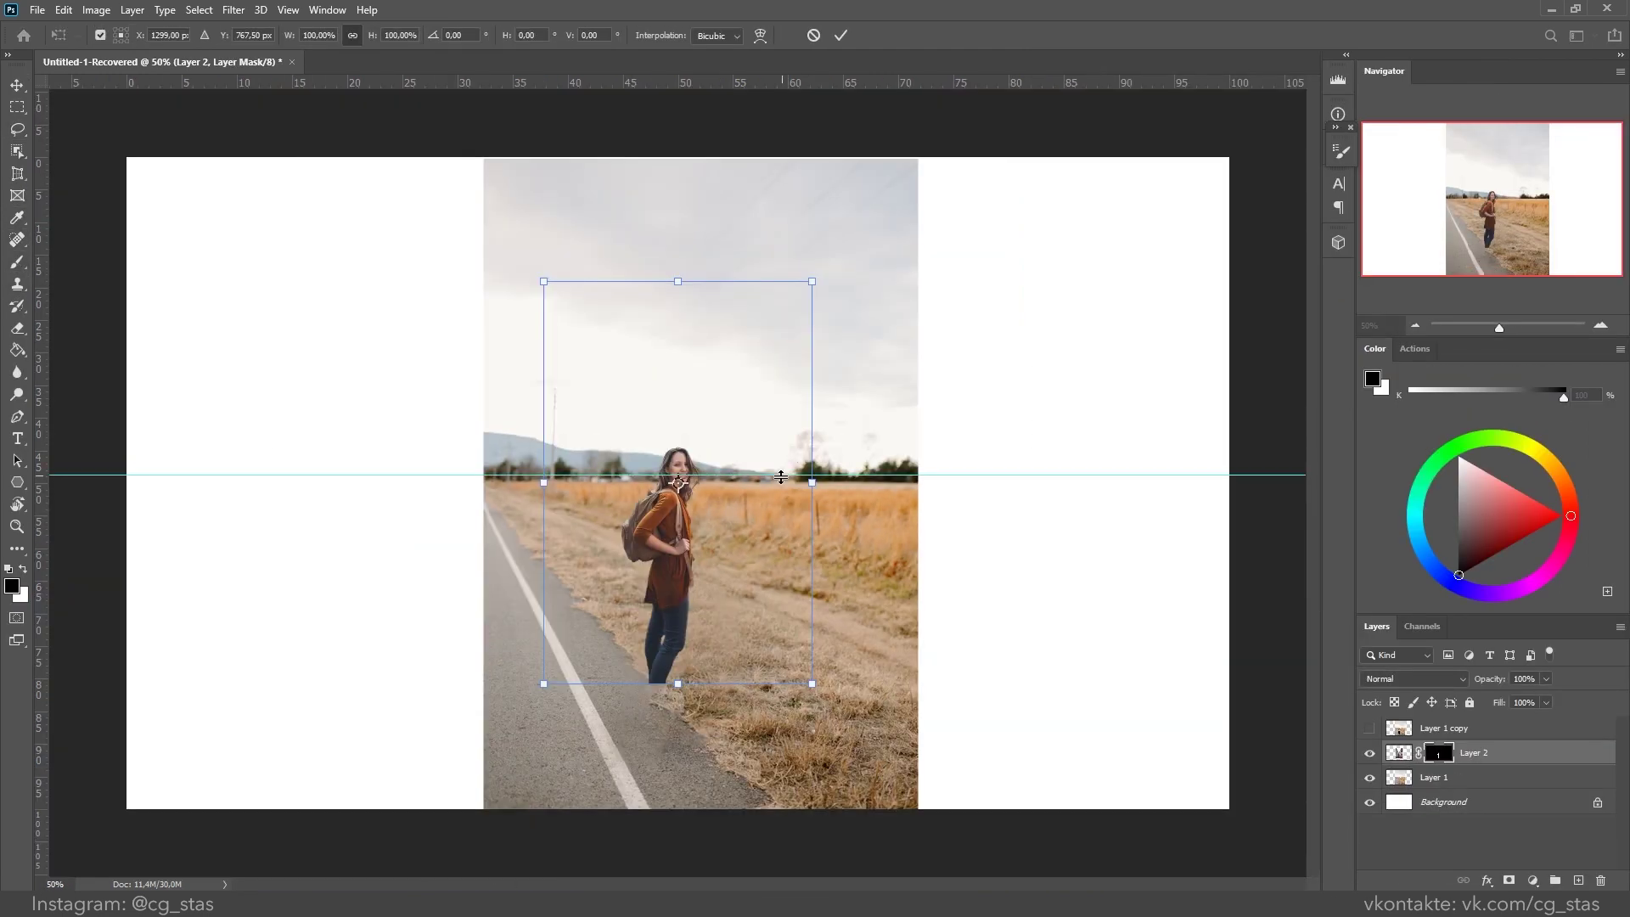
Step: Move the backpacker onto the road and scale her to match the horizon
left_click_drag(781, 477, 747, 600)
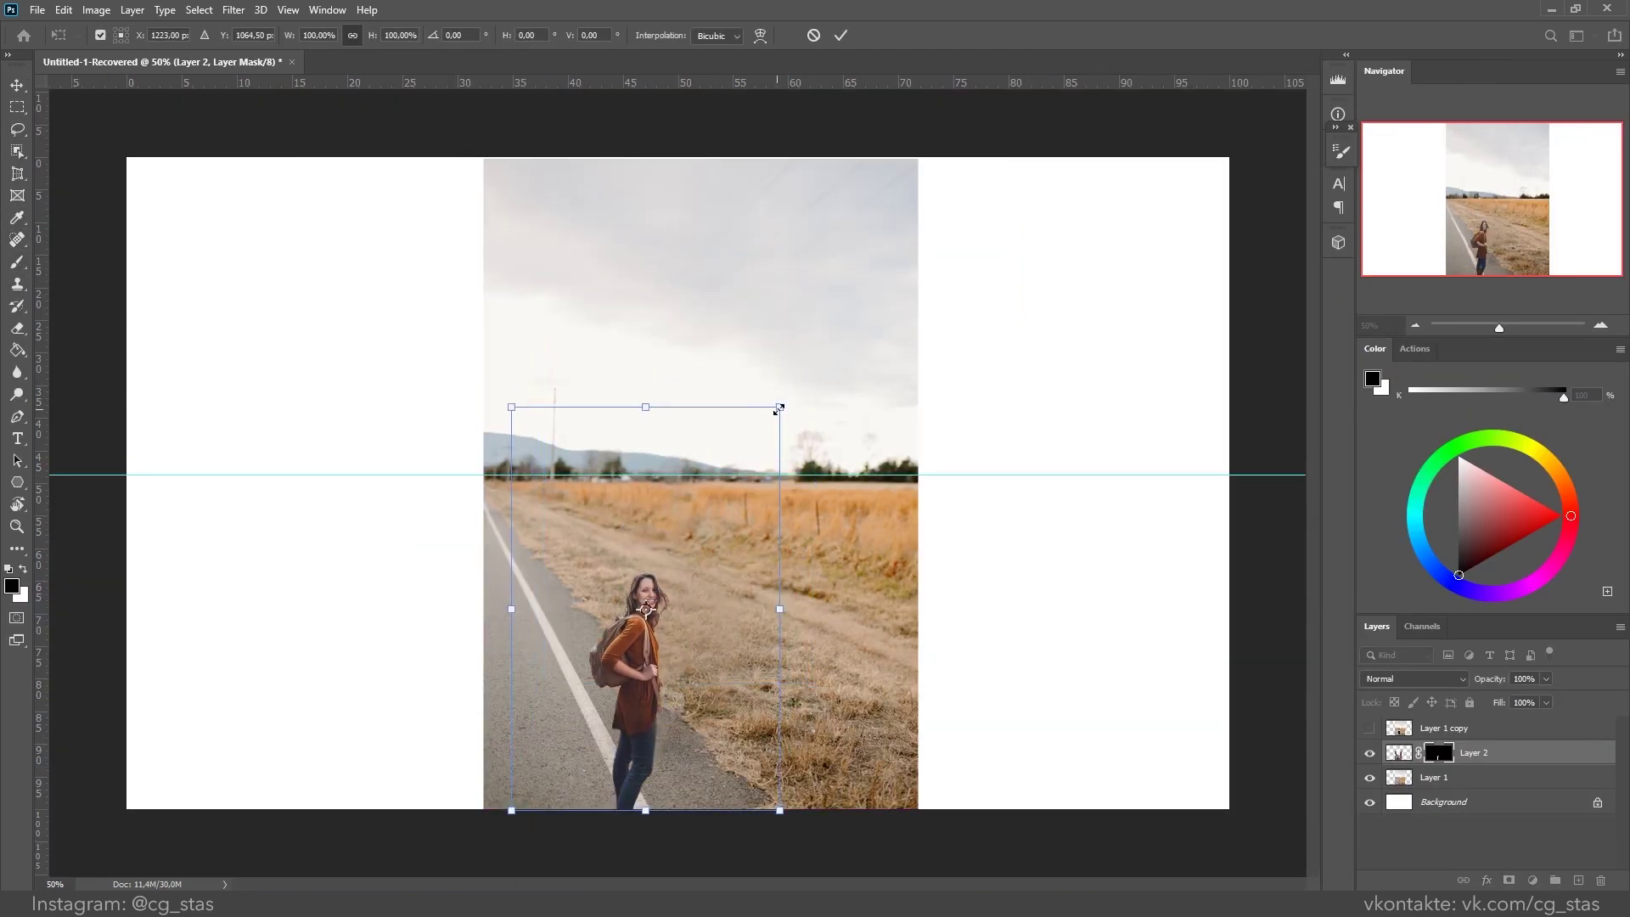
left_click_drag(782, 404, 965, 181)
left_click_drag(874, 371, 848, 371)
key("Return")
Step: Hide the horizon guide, check the road-photo copy, and re-confirm the backpacker layer's transform
key("b")
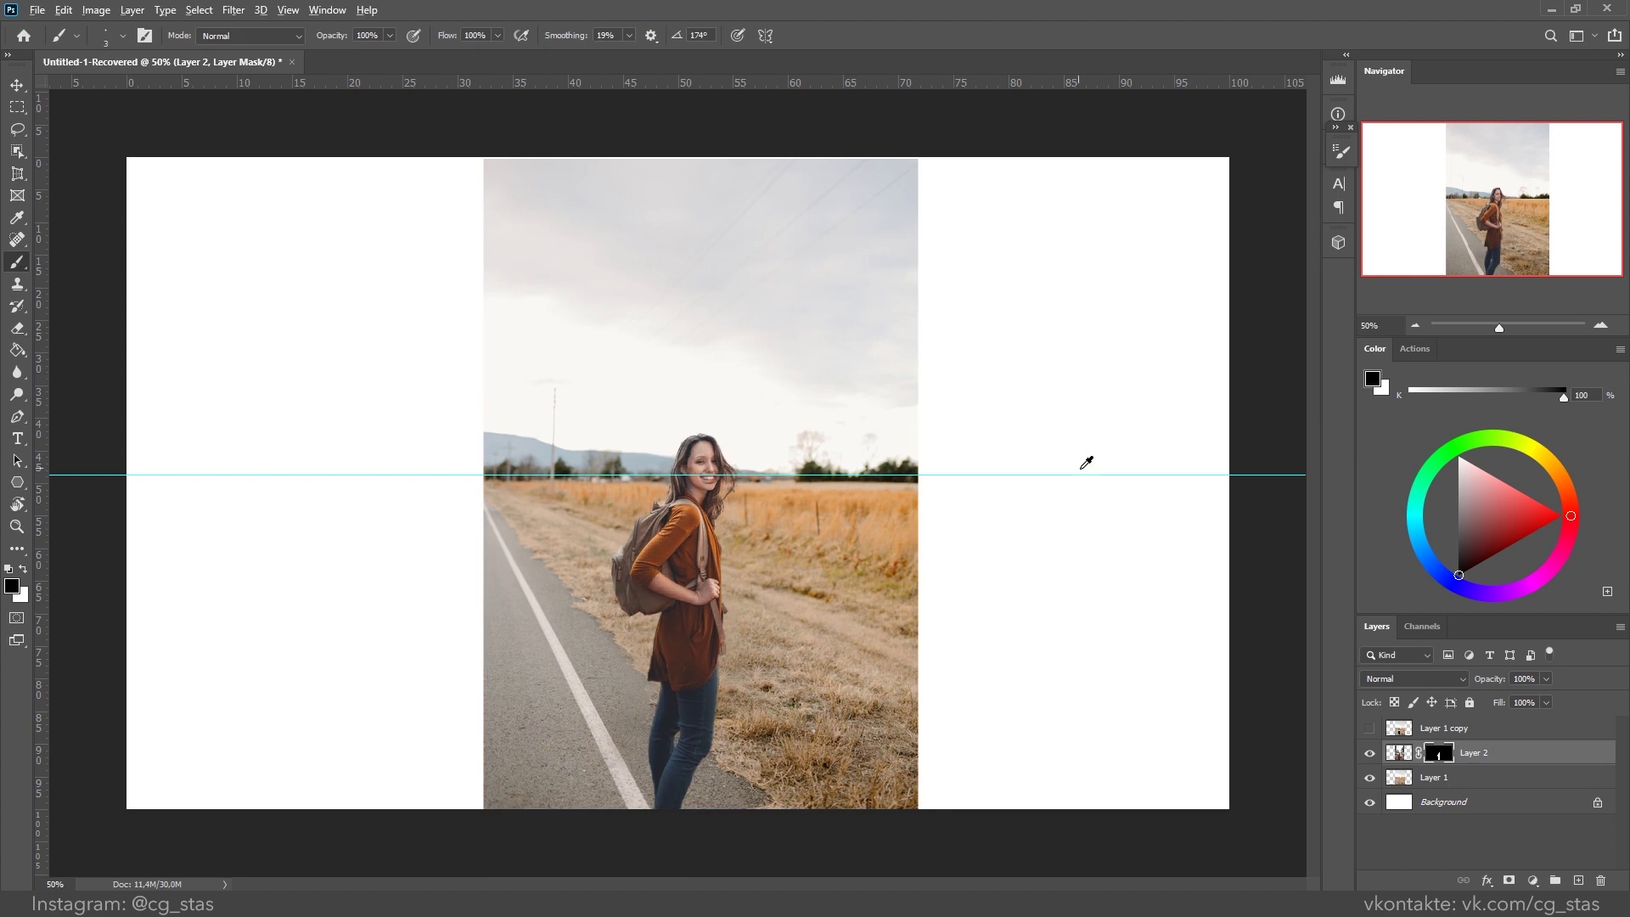
key("ctrl+semicolon")
left_click(1370, 729)
left_click(1369, 729)
left_click(1399, 752)
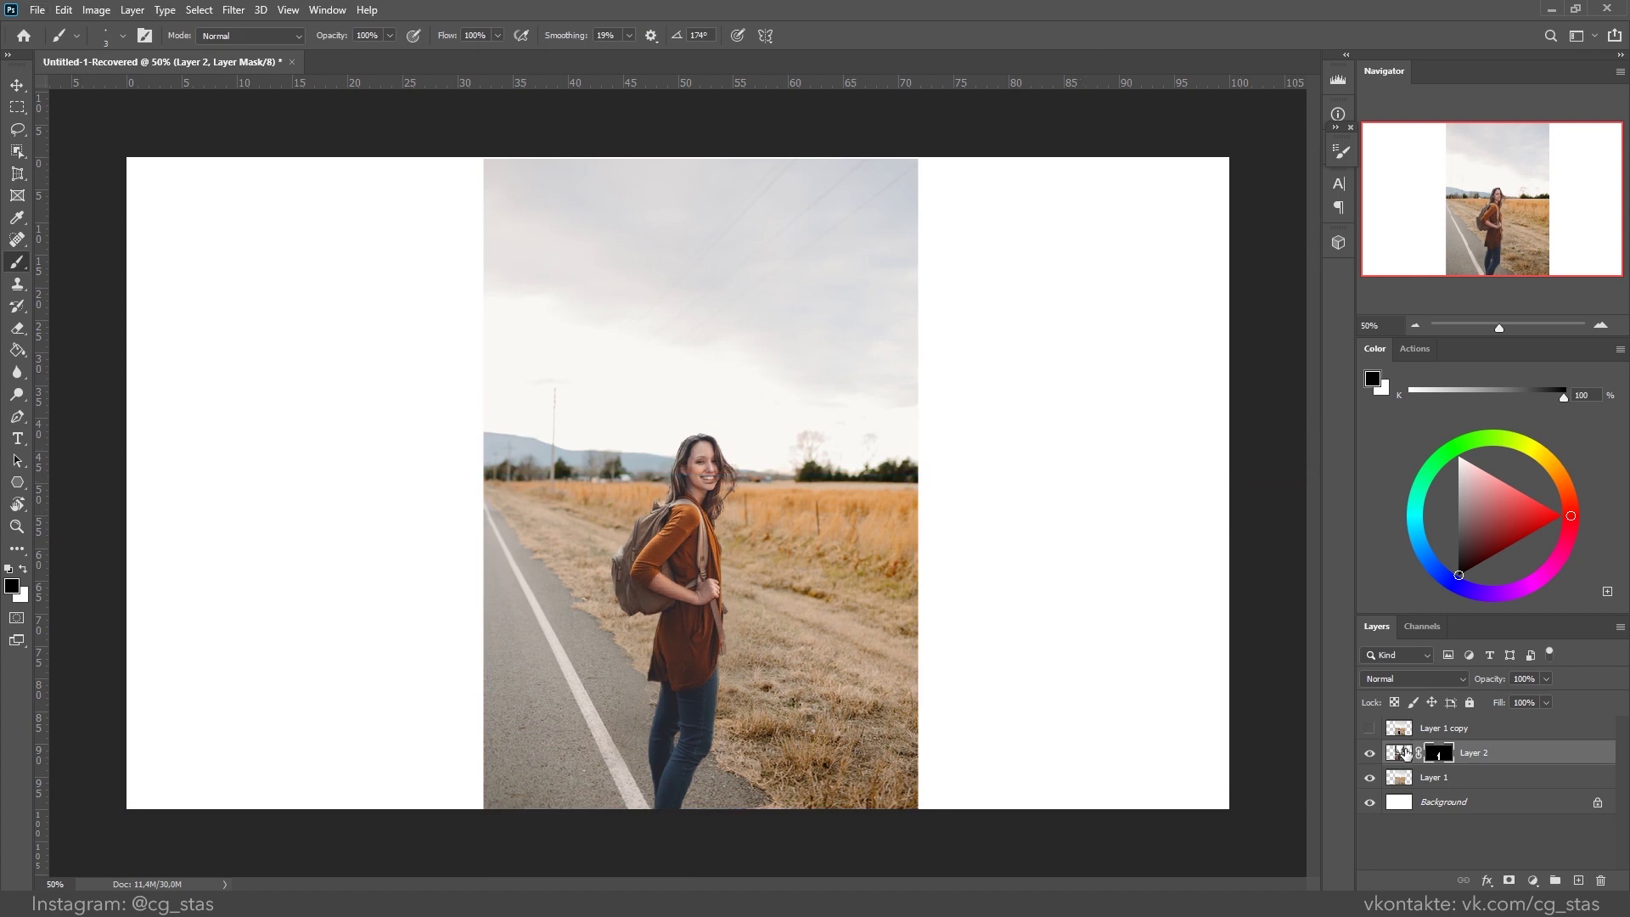
key("ctrl+t")
key("Return")
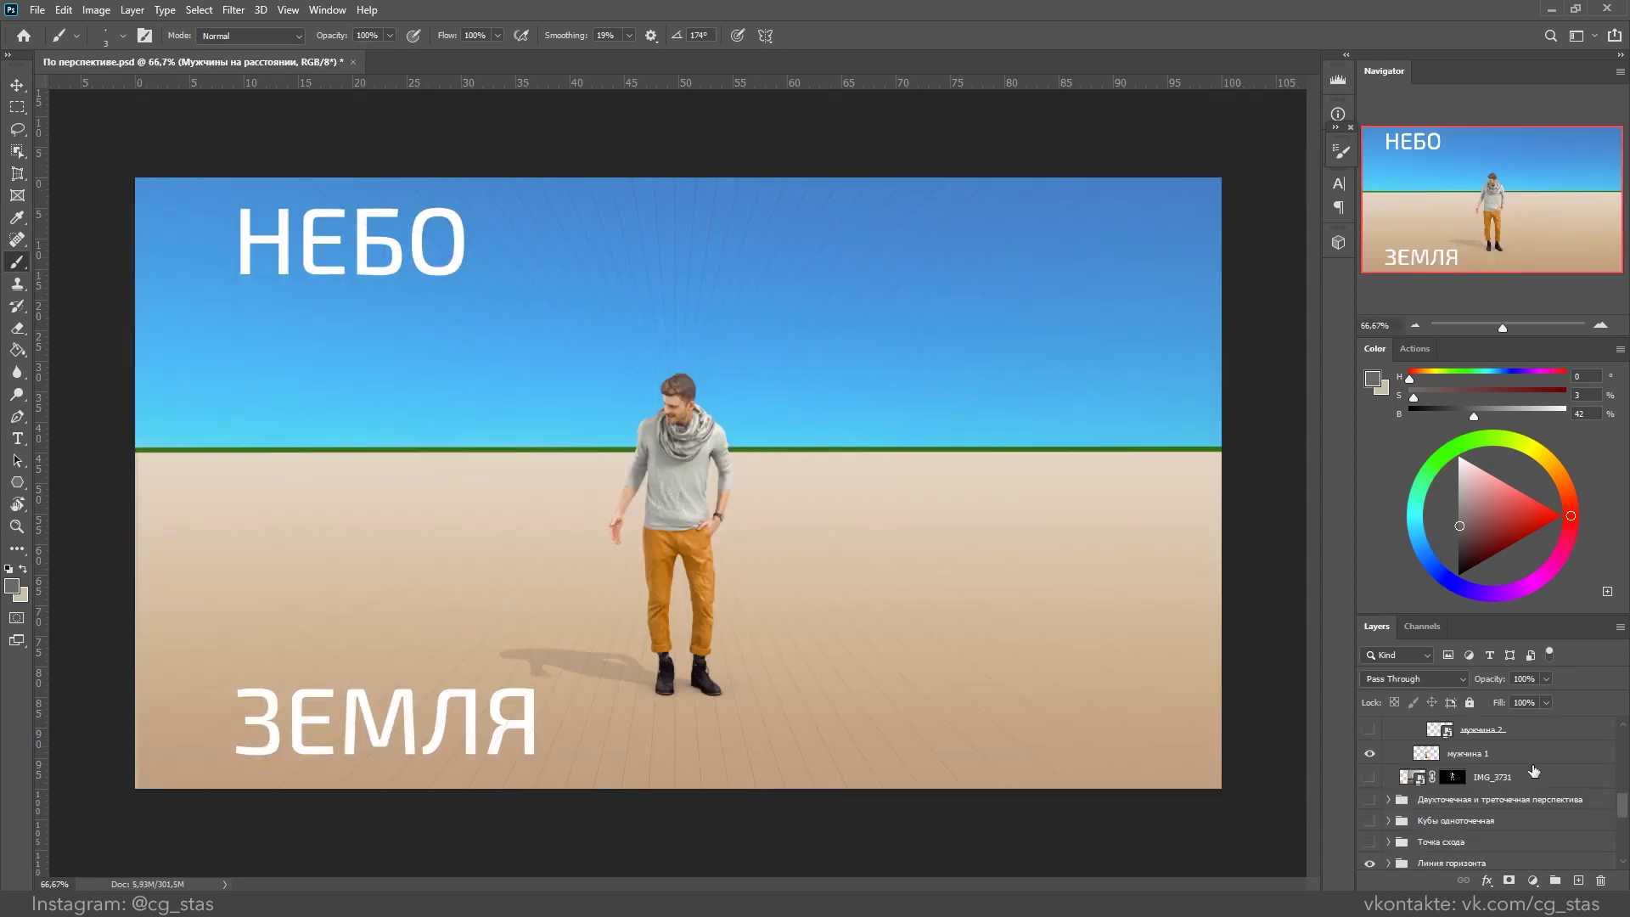
Step: Show мужчина 2 and мужчина 3, the two smaller men nearer the horizon
scroll(1370, 807, "down", 2)
left_click(1370, 804)
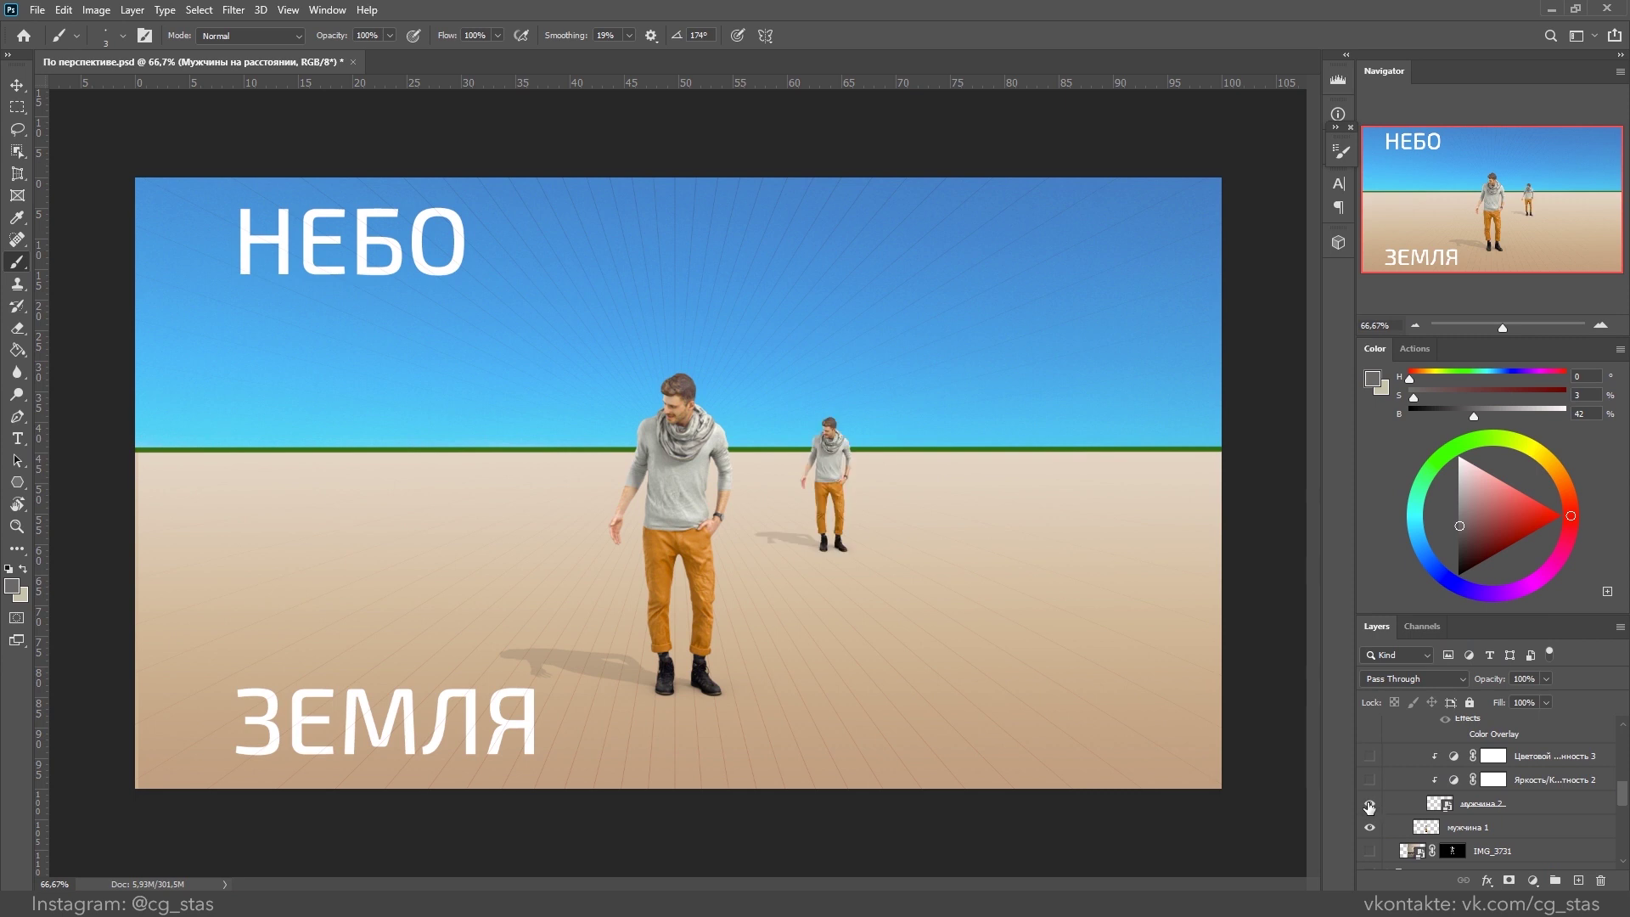
scroll(1622, 775, "up", 3)
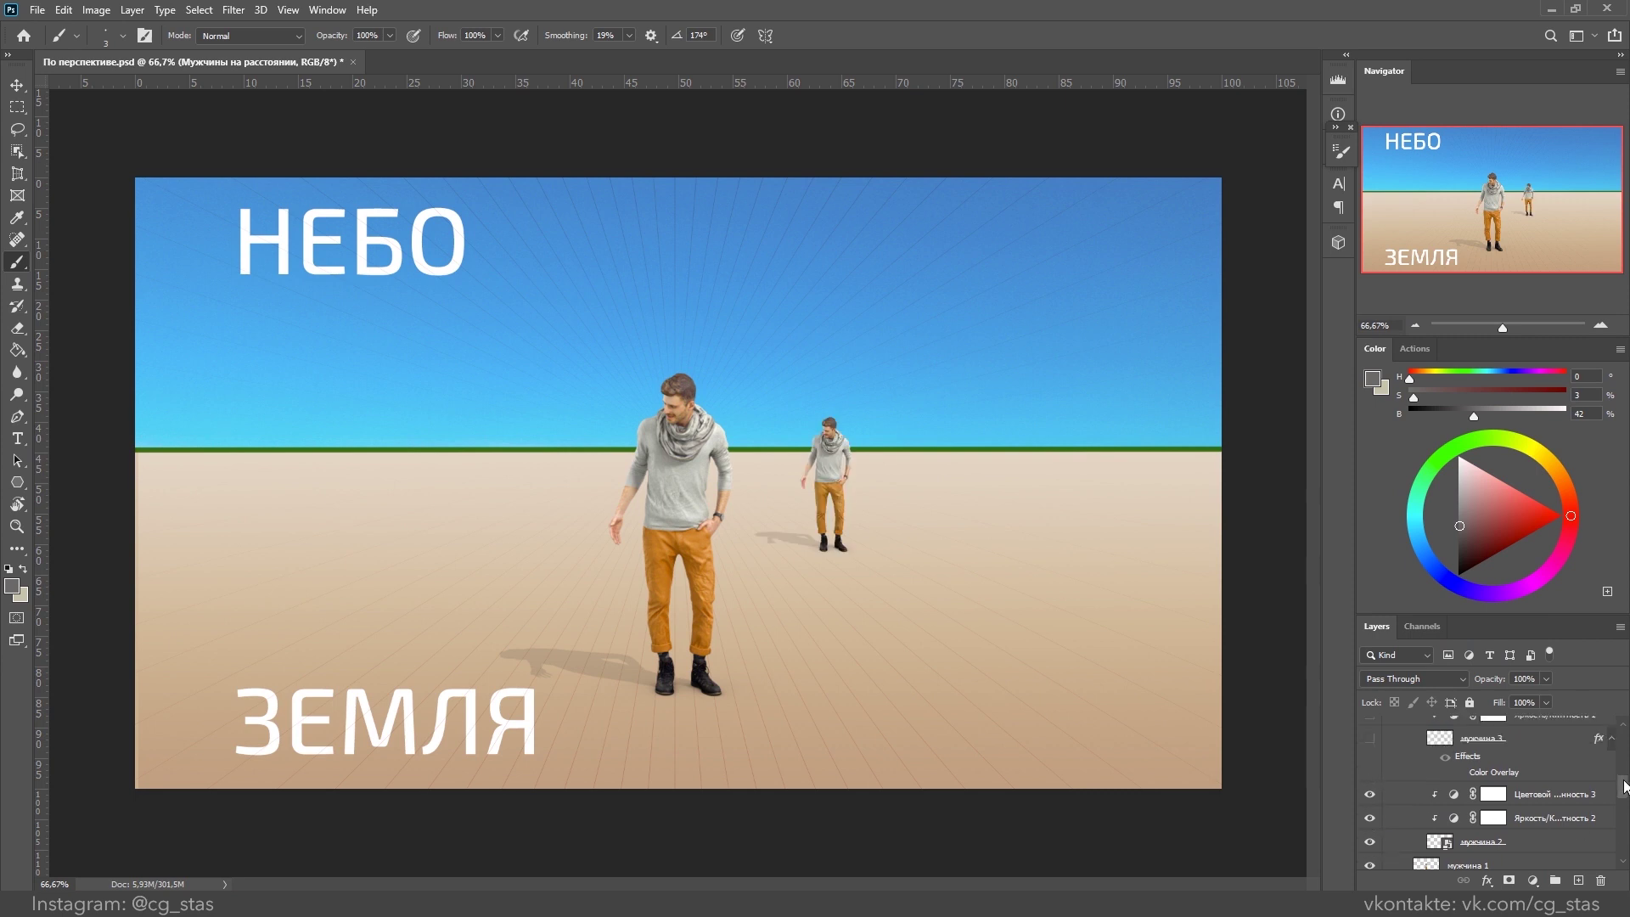
left_click(1370, 819)
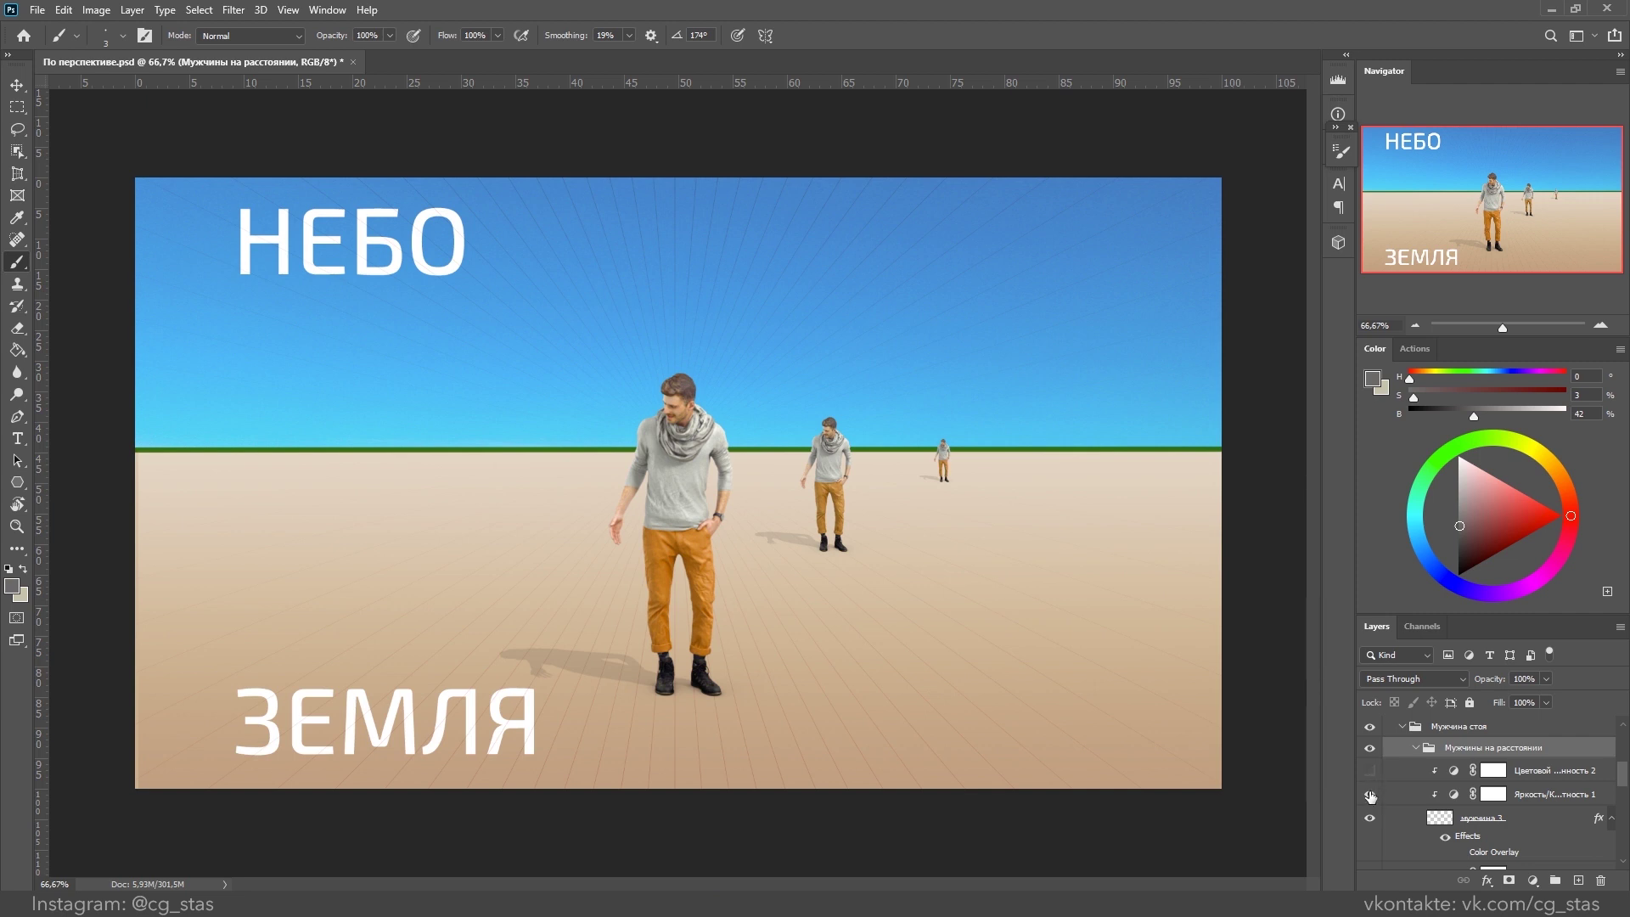
Step: Add an empty layer above the adjustments, sample sky blue, and set a size-50, lower-opacity brush
left_click(1505, 805)
left_click(1568, 774)
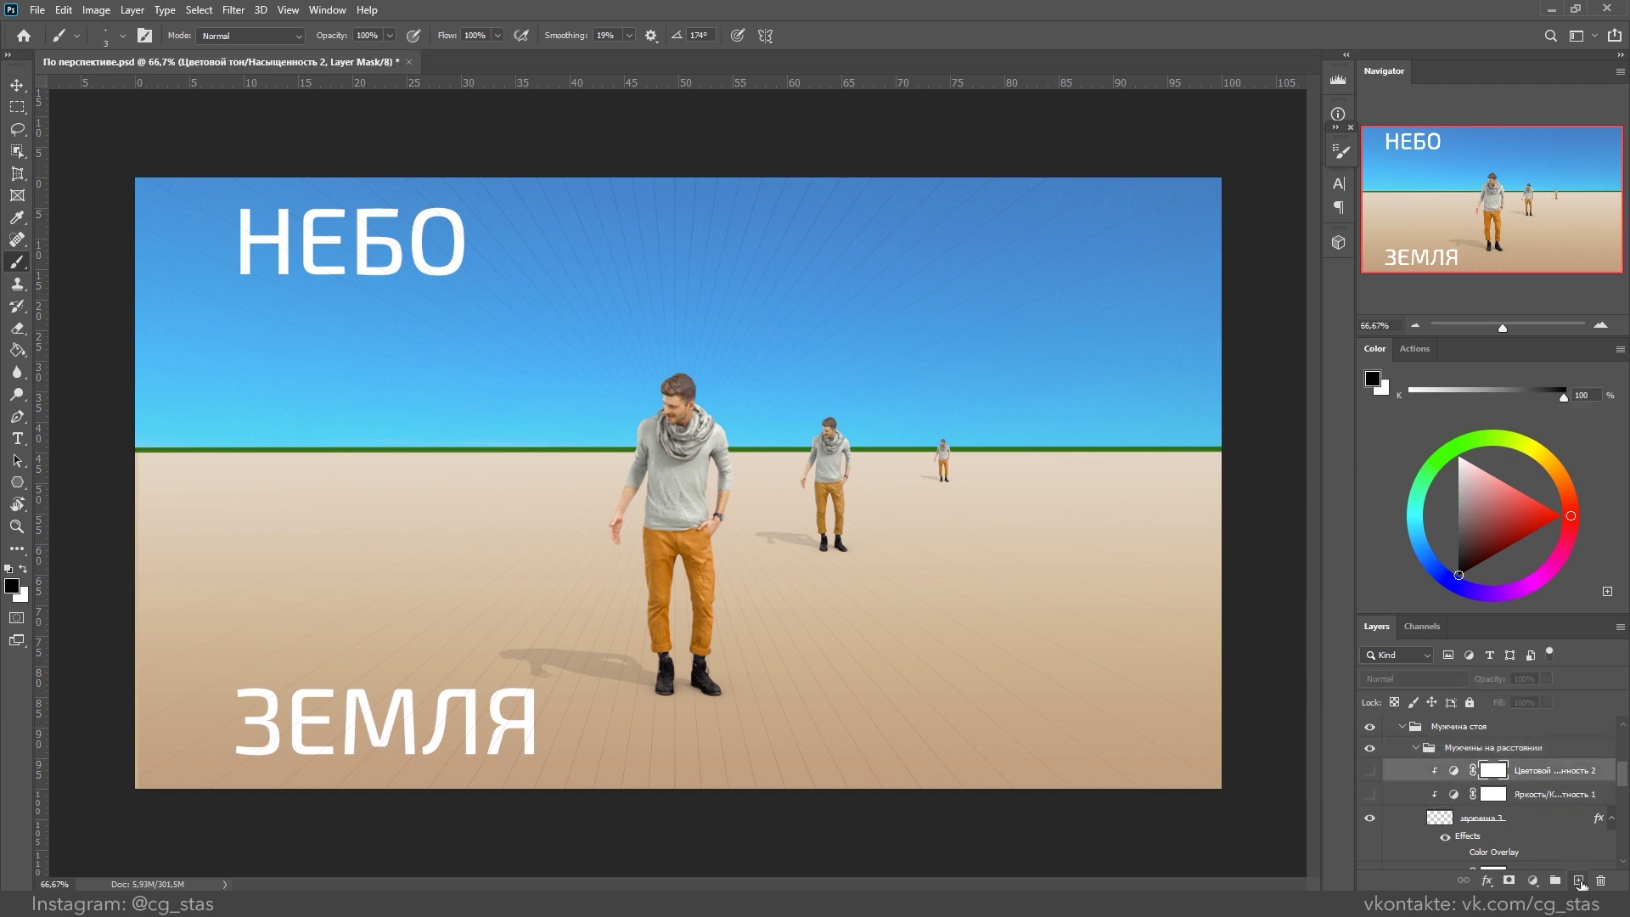
left_click(1579, 881)
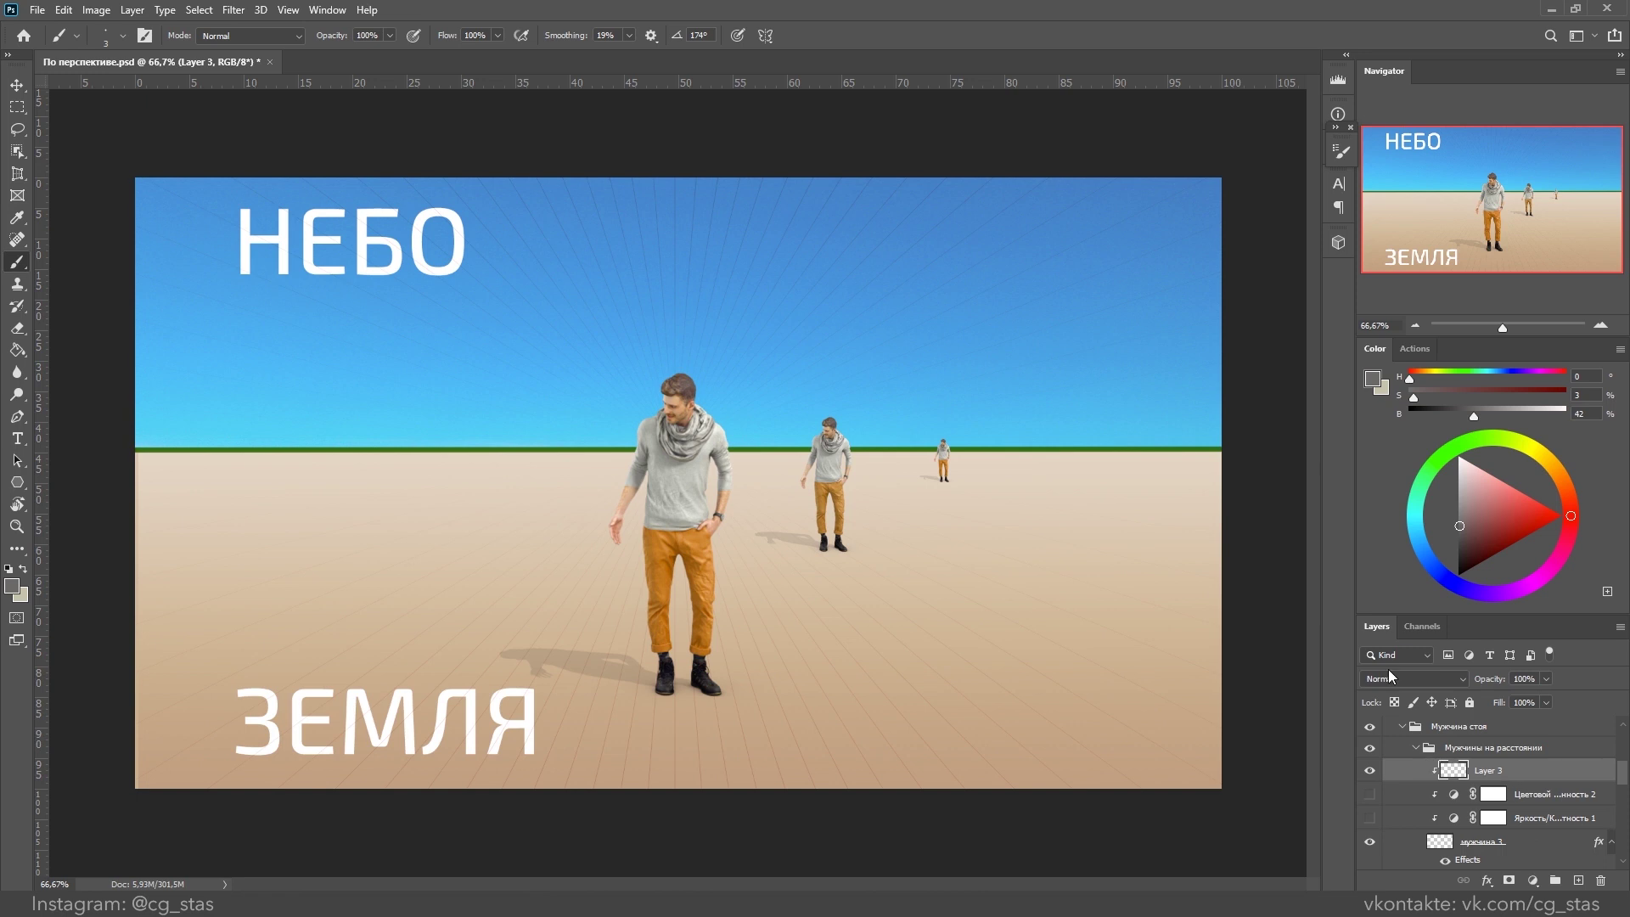
left_click(975, 418, "alt")
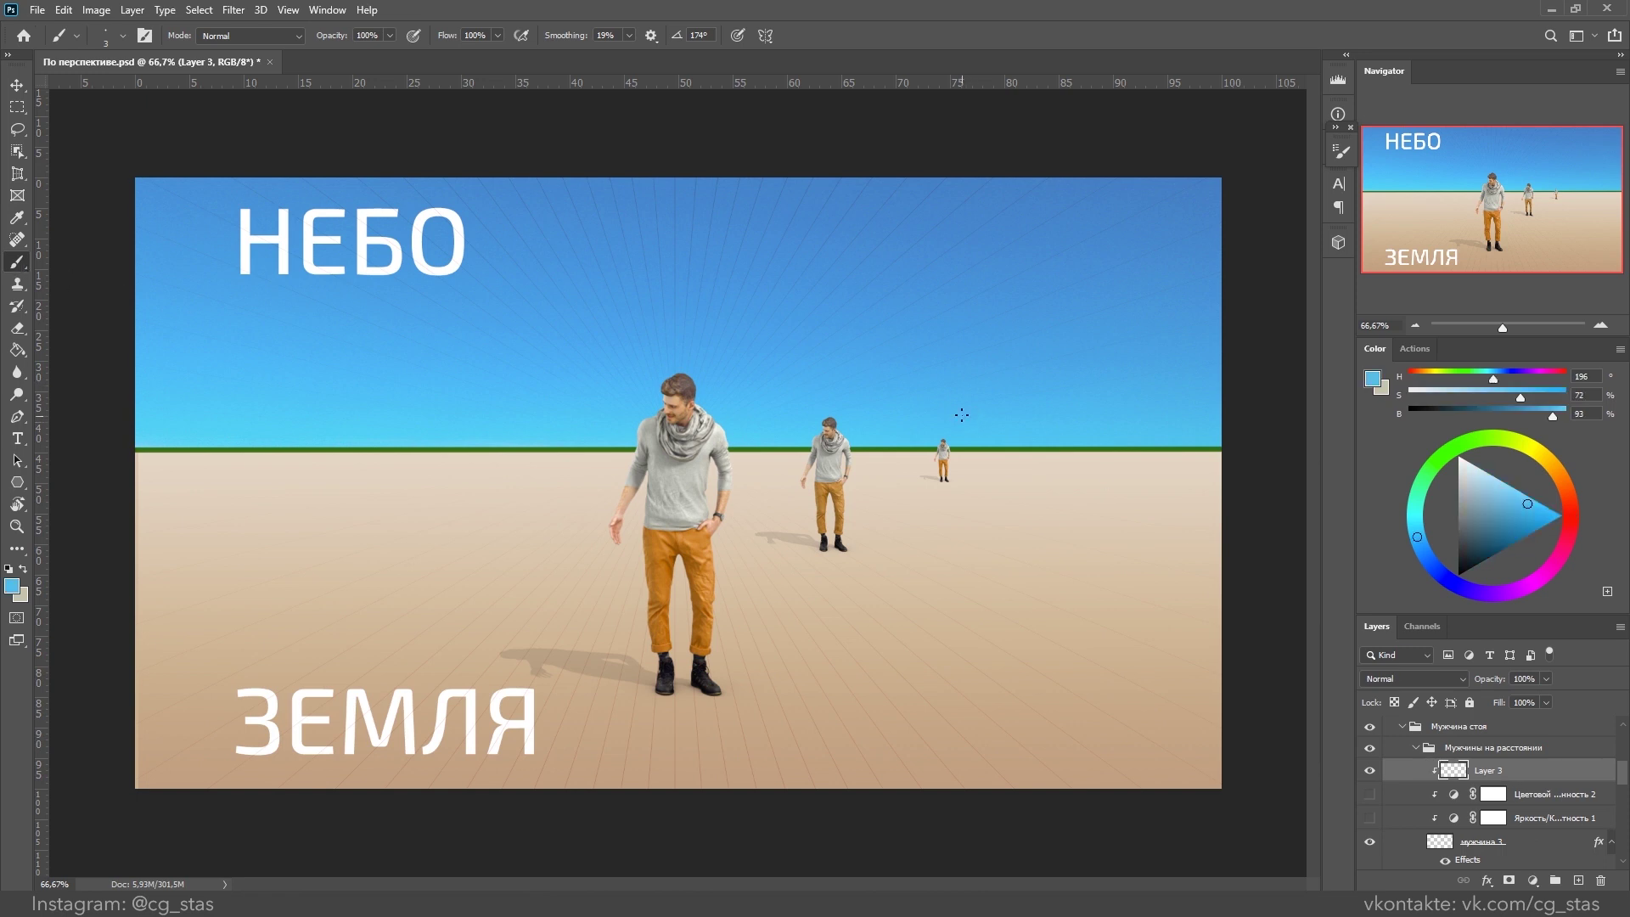
right_click(977, 407)
left_click_drag(1068, 454, 1088, 453)
left_click(386, 36)
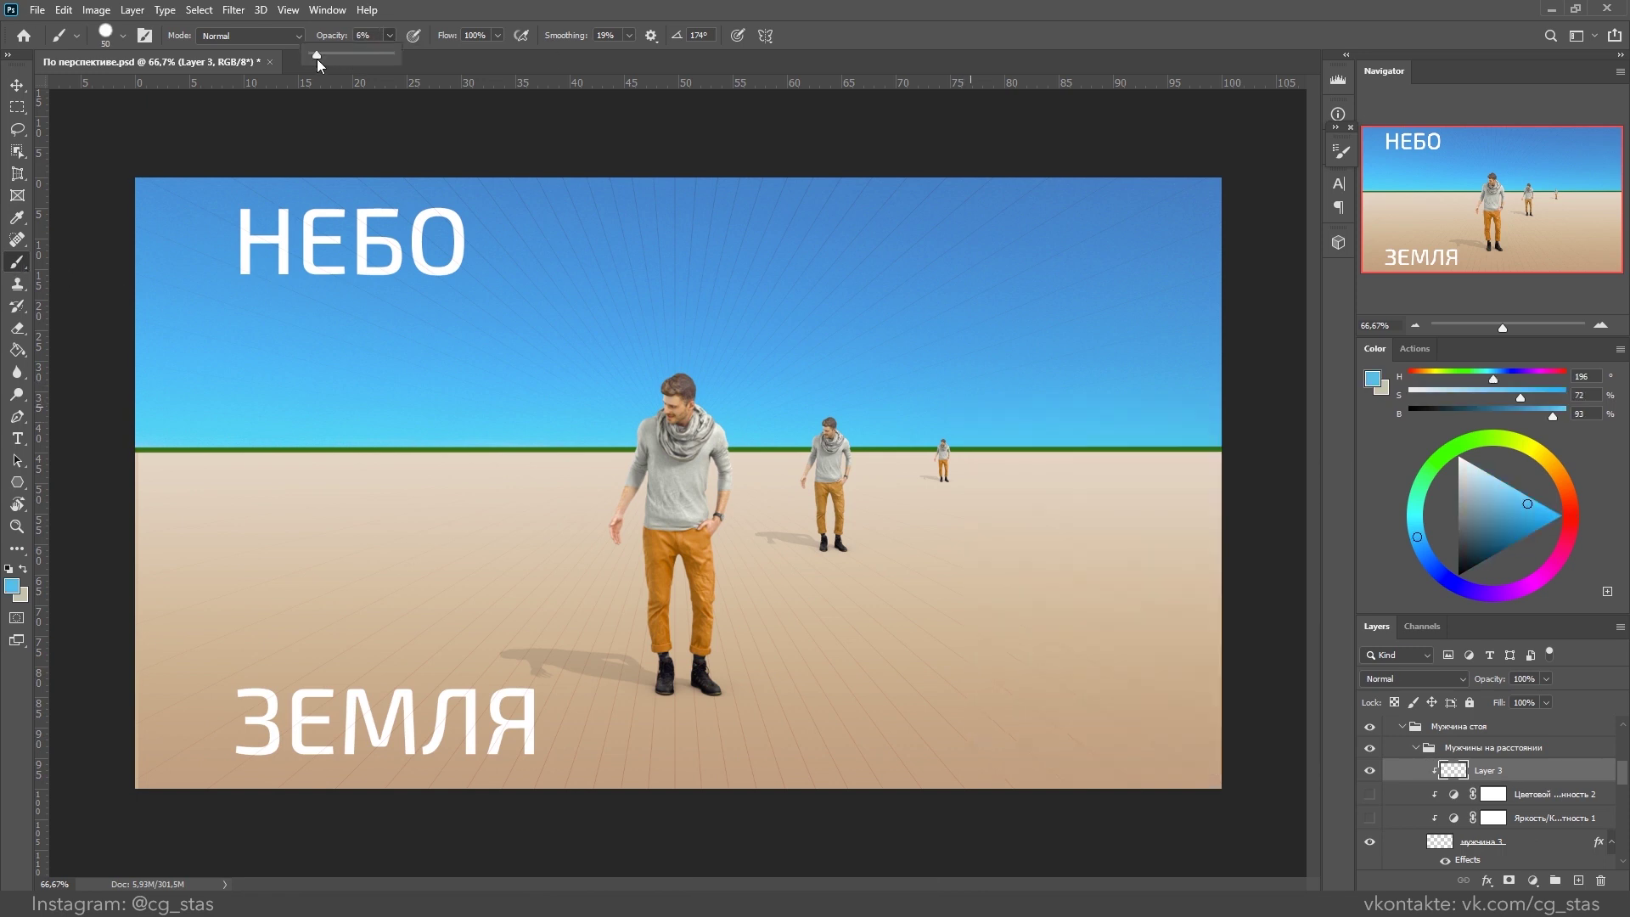
left_click(946, 433)
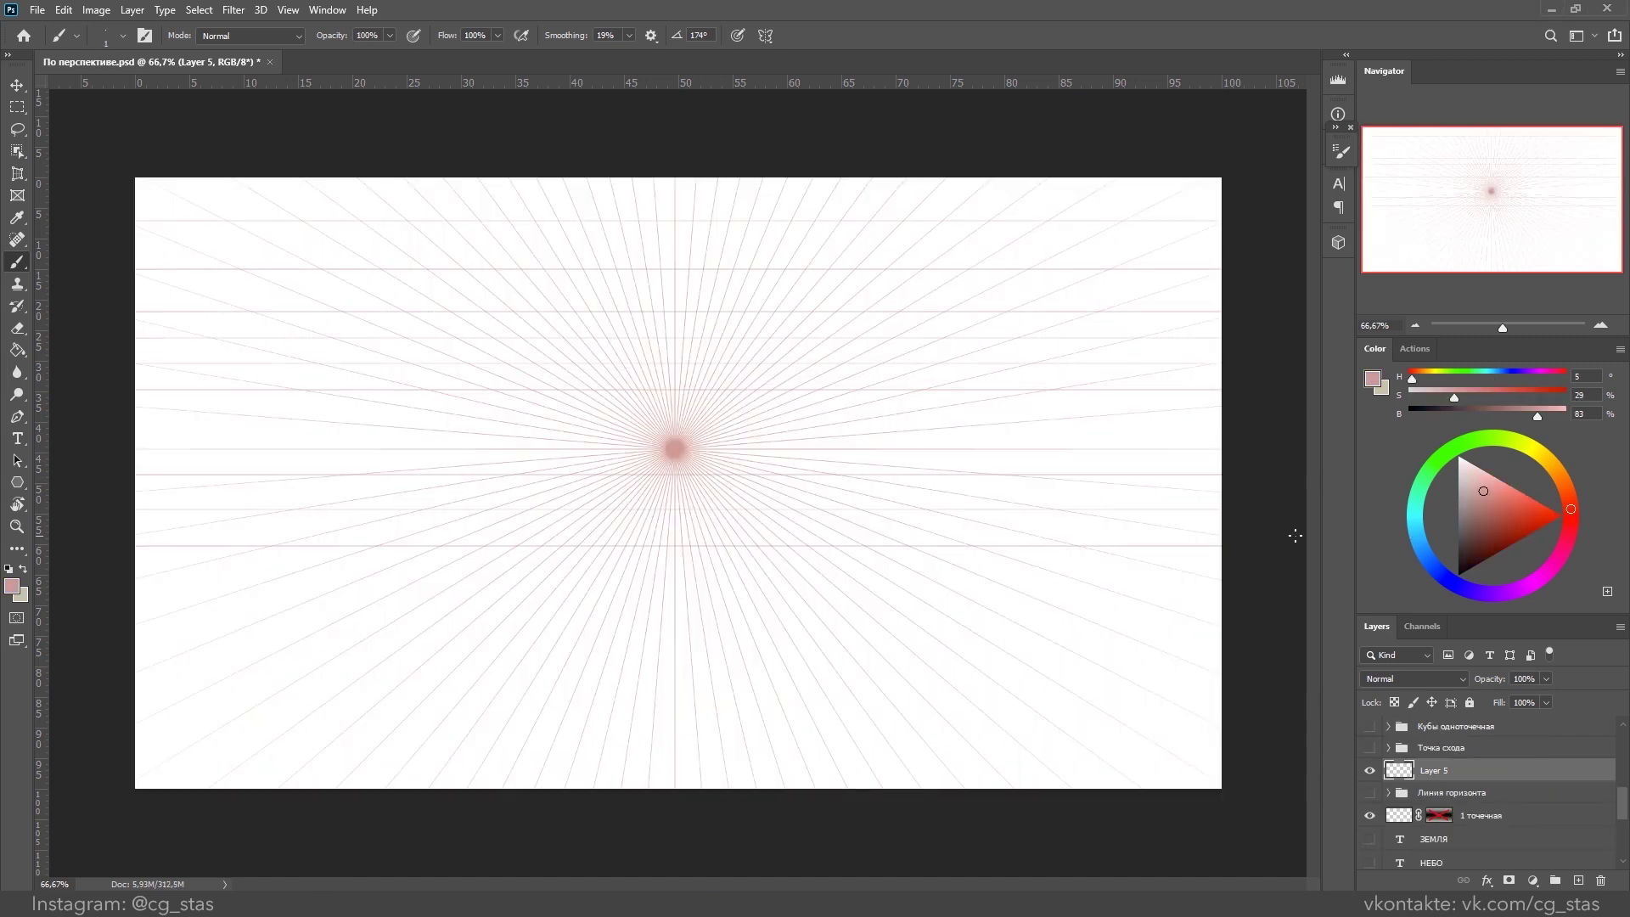
Step: Paint the bus as a shaded box with wheels right of the vanishing point
mouse_move(842, 480)
left_mouse_down()
mouse_move(951, 586)
mouse_move(790, 510)
mouse_move(951, 475)
mouse_move(827, 577)
mouse_move(794, 557)
mouse_move(828, 590)
mouse_move(824, 518)
mouse_move(946, 509)
left_mouse_up()
left_click_drag(850, 560, 946, 573)
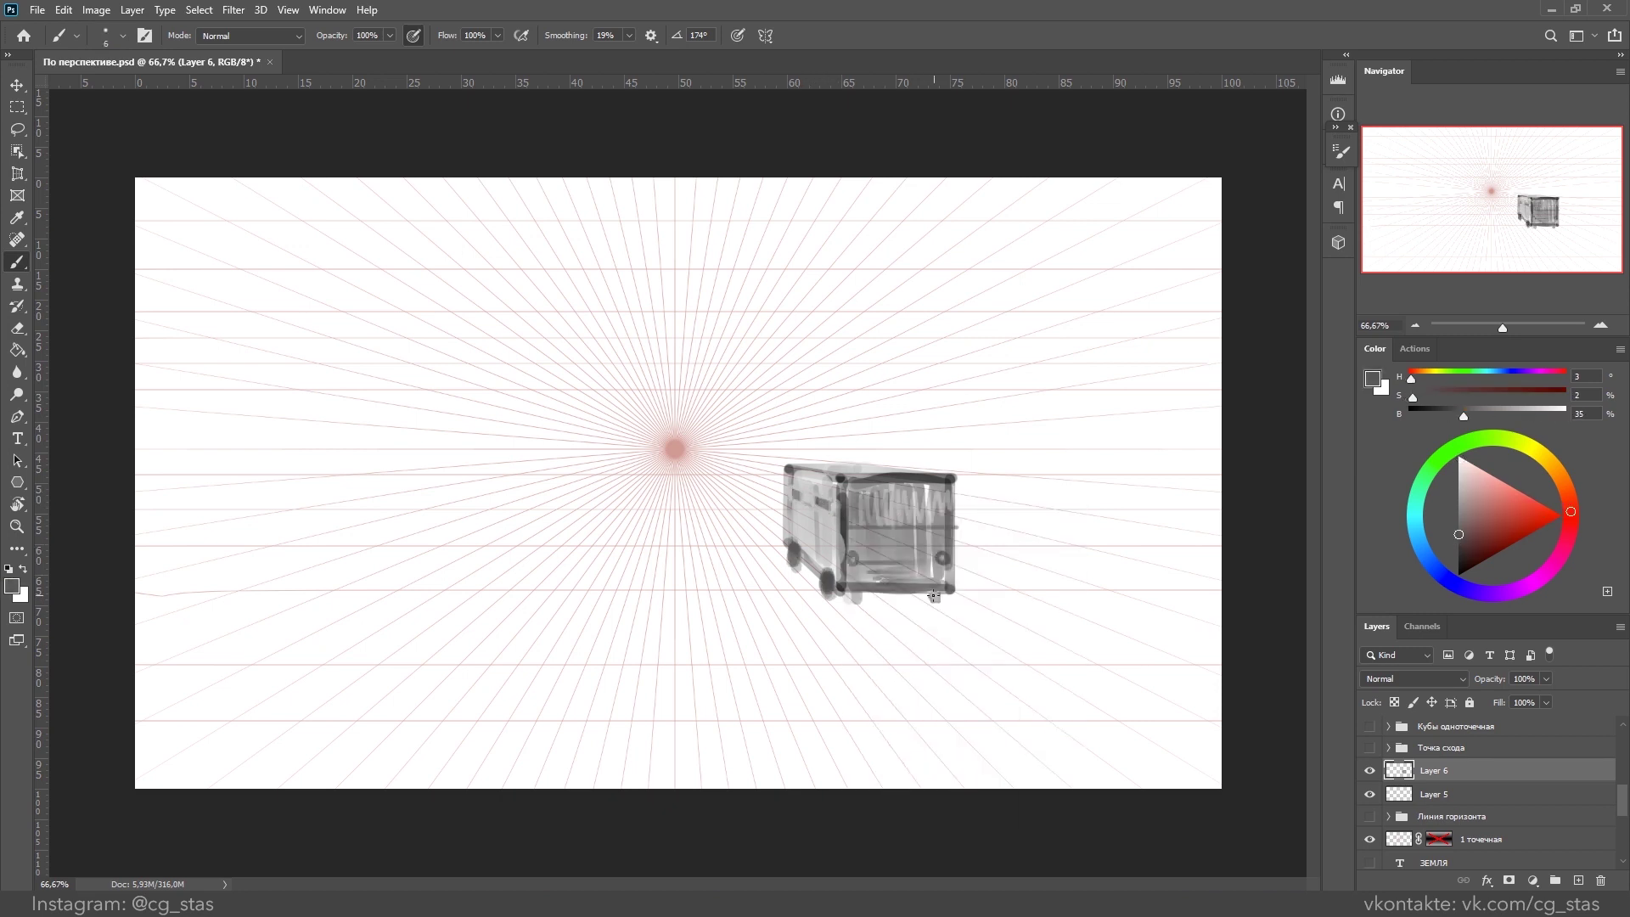
right_click(866, 522)
key("Escape")
Step: Draw converging road lines and the building outline with window bands and a rooftop sign
mouse_move(671, 450)
left_mouse_down()
mouse_move(1223, 629)
mouse_move(1222, 535)
left_mouse_up()
left_click_drag(862, 335, 999, 249)
left_click_drag(1000, 249, 1000, 501)
left_click_drag(862, 336, 862, 475)
left_click_drag(999, 249, 1223, 243)
left_click_drag(1000, 499, 1220, 495)
left_click_drag(862, 340, 998, 288)
left_click_drag(913, 336, 985, 297)
left_click_drag(862, 418, 1004, 368)
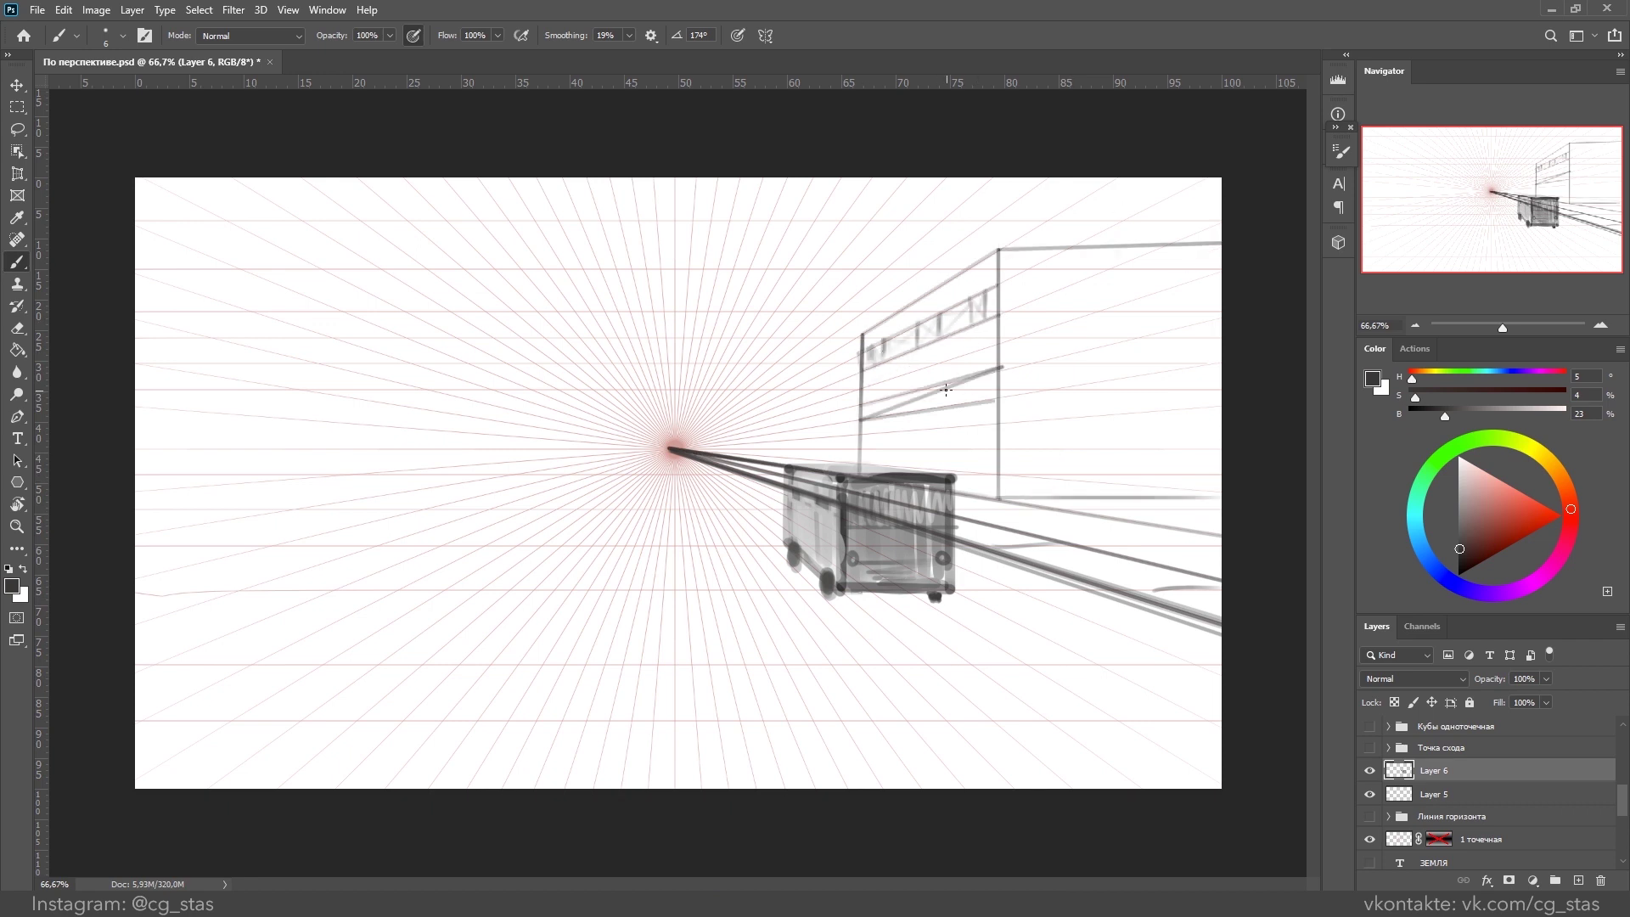
mouse_move(1019, 195)
left_mouse_down()
mouse_move(1057, 271)
mouse_move(1053, 318)
left_mouse_up()
left_click_drag(735, 586, 926, 599)
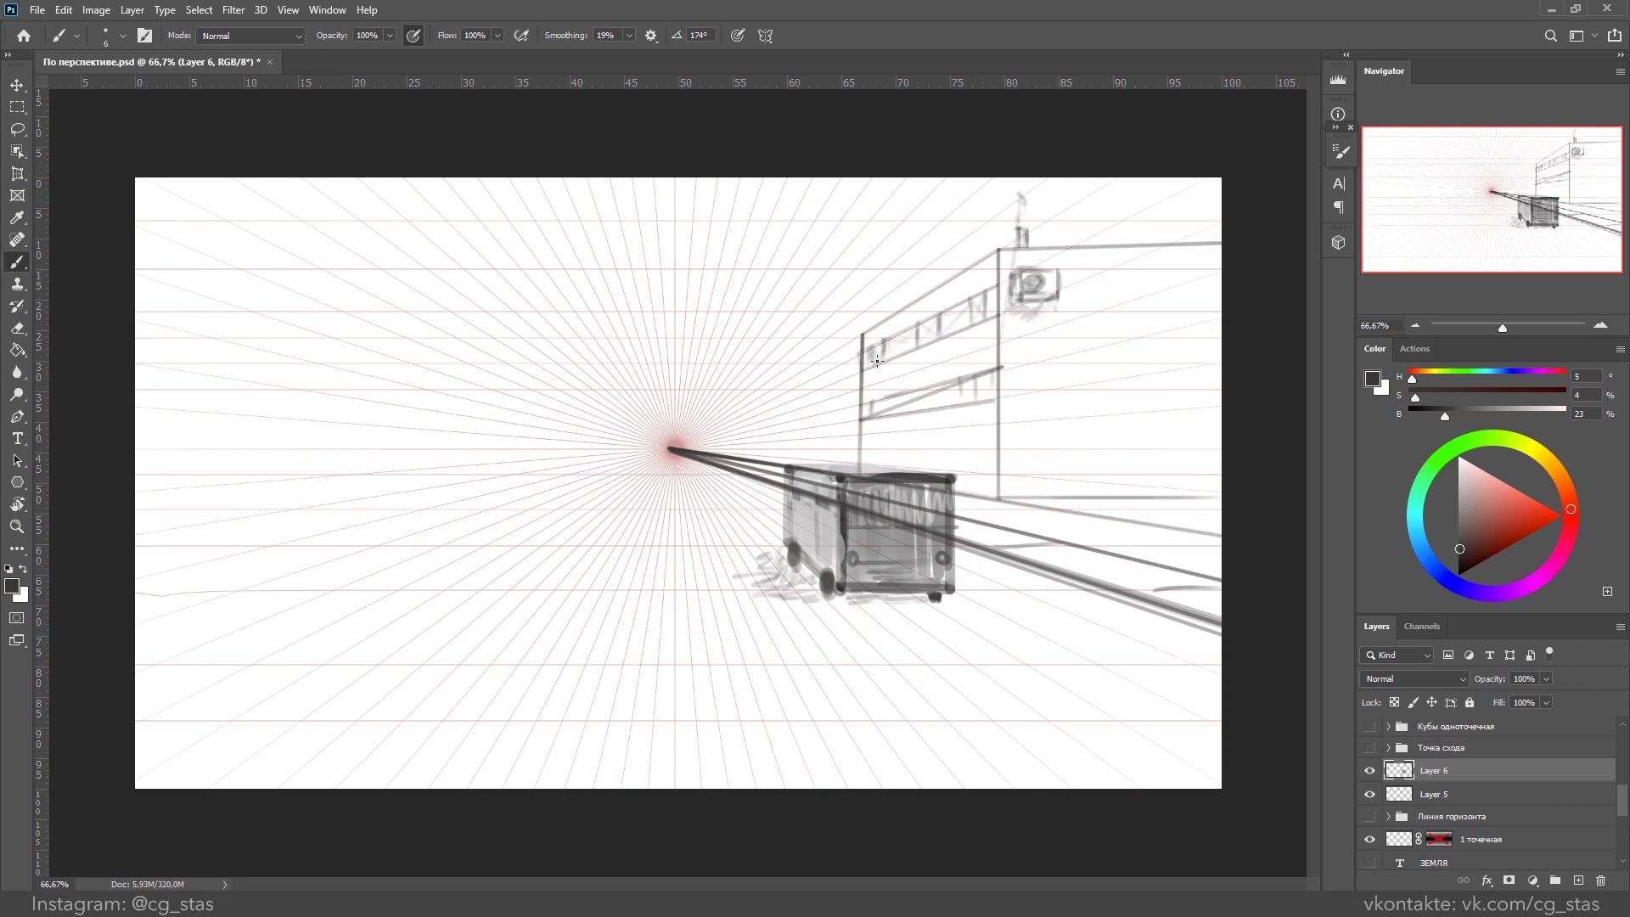
Step: Shade under the bus and paint the foreground crossing stripes
mouse_move(836, 469)
left_mouse_down()
mouse_move(921, 510)
mouse_move(947, 561)
left_mouse_up()
left_click_drag(789, 513, 816, 522)
left_click_drag(539, 669, 494, 786)
left_click_drag(629, 667, 595, 785)
left_click_drag(714, 666, 728, 785)
left_click_drag(841, 662, 883, 786)
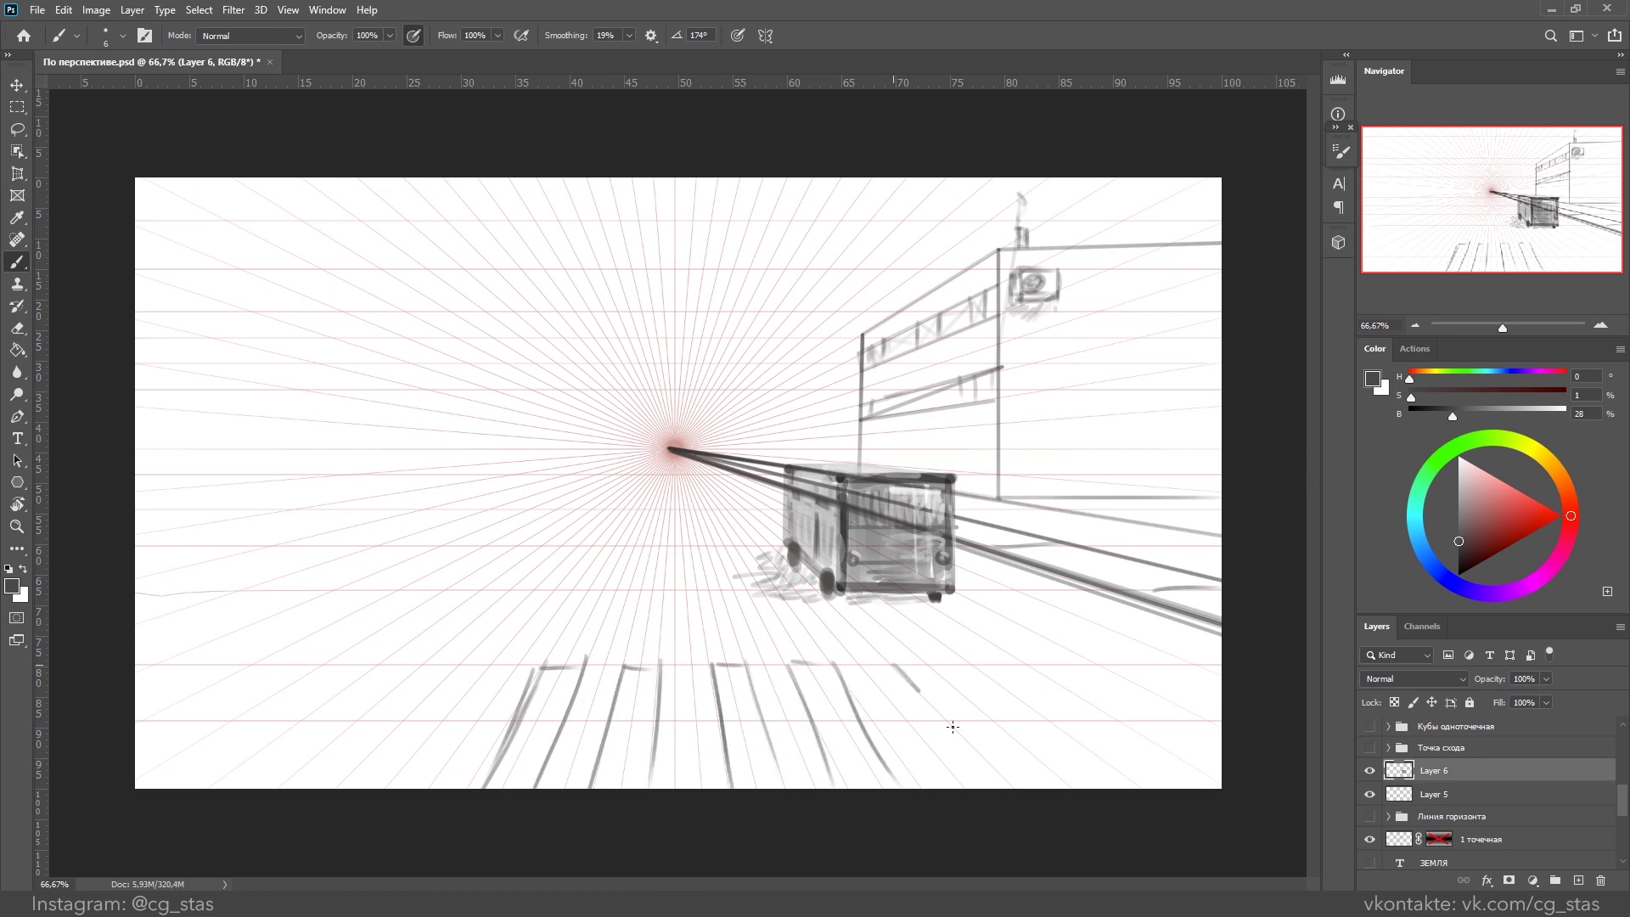
left_click_drag(900, 662, 1044, 785)
Step: Draw the traffic-light post with its signs and small figures at its base
left_click_drag(1155, 408, 1151, 599)
left_click_drag(1134, 429, 1138, 488)
left_click_drag(1153, 361, 1155, 409)
mouse_move(1157, 509)
left_mouse_down()
mouse_move(1177, 570)
mouse_move(1176, 538)
mouse_move(1181, 603)
left_mouse_up()
left_click_drag(1193, 582, 1142, 594)
left_click_drag(671, 450, 135, 627)
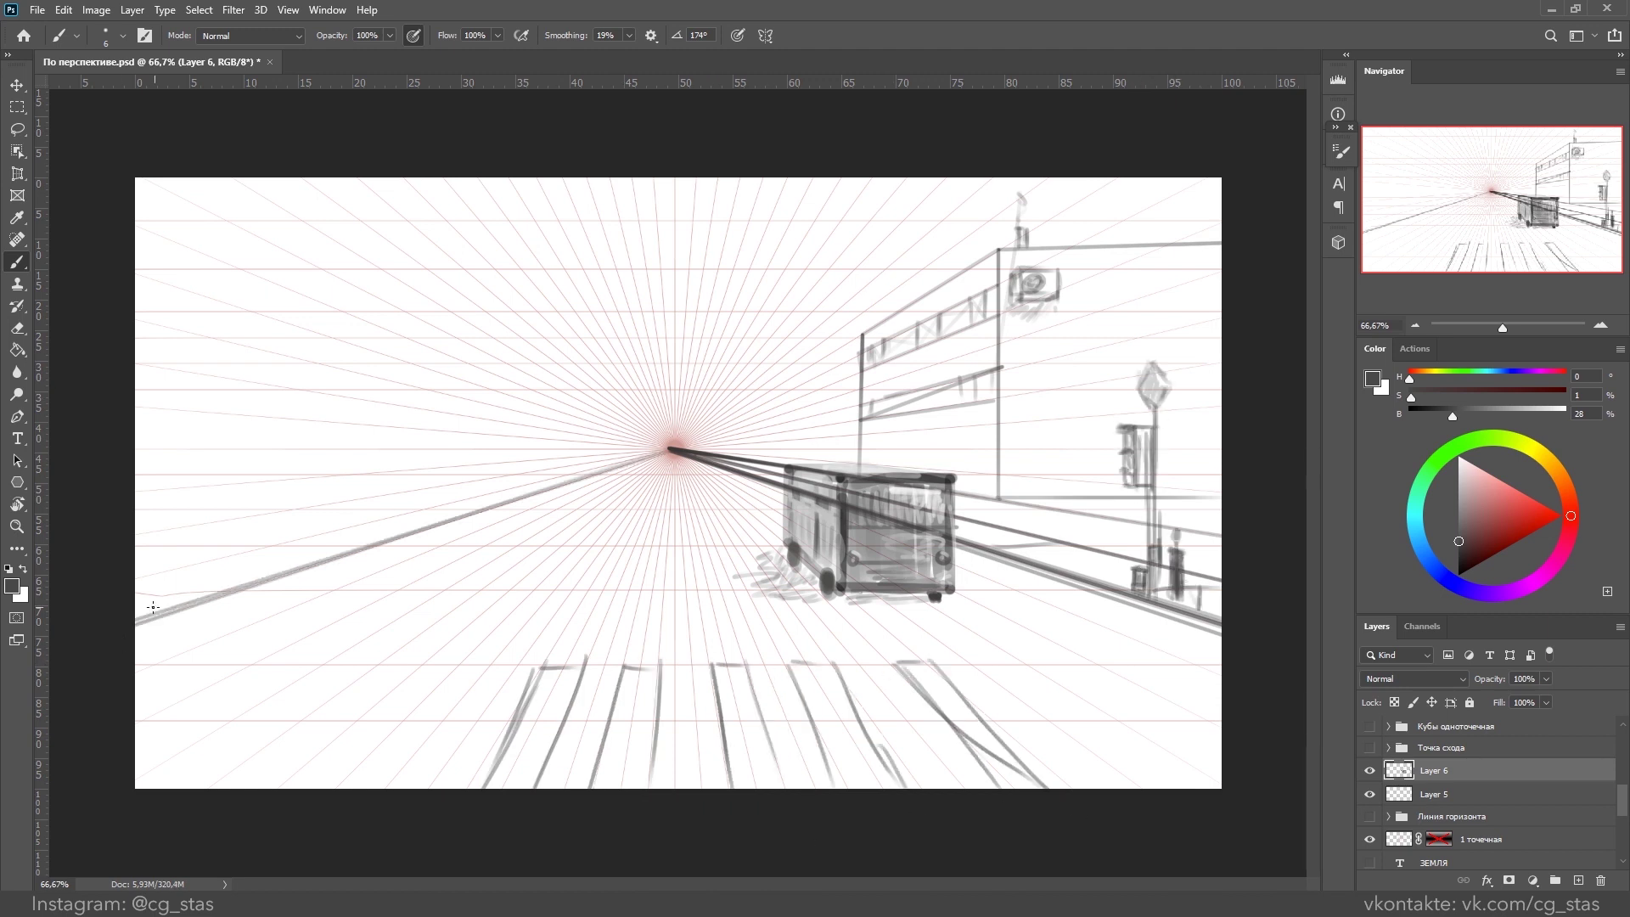
Step: Add left perspective lines, more ground stripes, and a second vehicle left of the vanishing point
key("ctrl+minus")
left_click_drag(492, 619, 365, 690)
left_click_drag(556, 623, 491, 712)
left_click_drag(677, 463, 705, 711)
left_click_drag(675, 463, 660, 718)
mouse_move(485, 481)
left_mouse_down()
mouse_move(602, 479)
mouse_move(562, 493)
mouse_move(567, 553)
left_mouse_up()
mouse_move(487, 553)
left_mouse_down()
mouse_move(567, 553)
mouse_move(618, 519)
left_mouse_up()
left_click_drag(563, 553, 563, 569)
left_click_drag(489, 552, 490, 571)
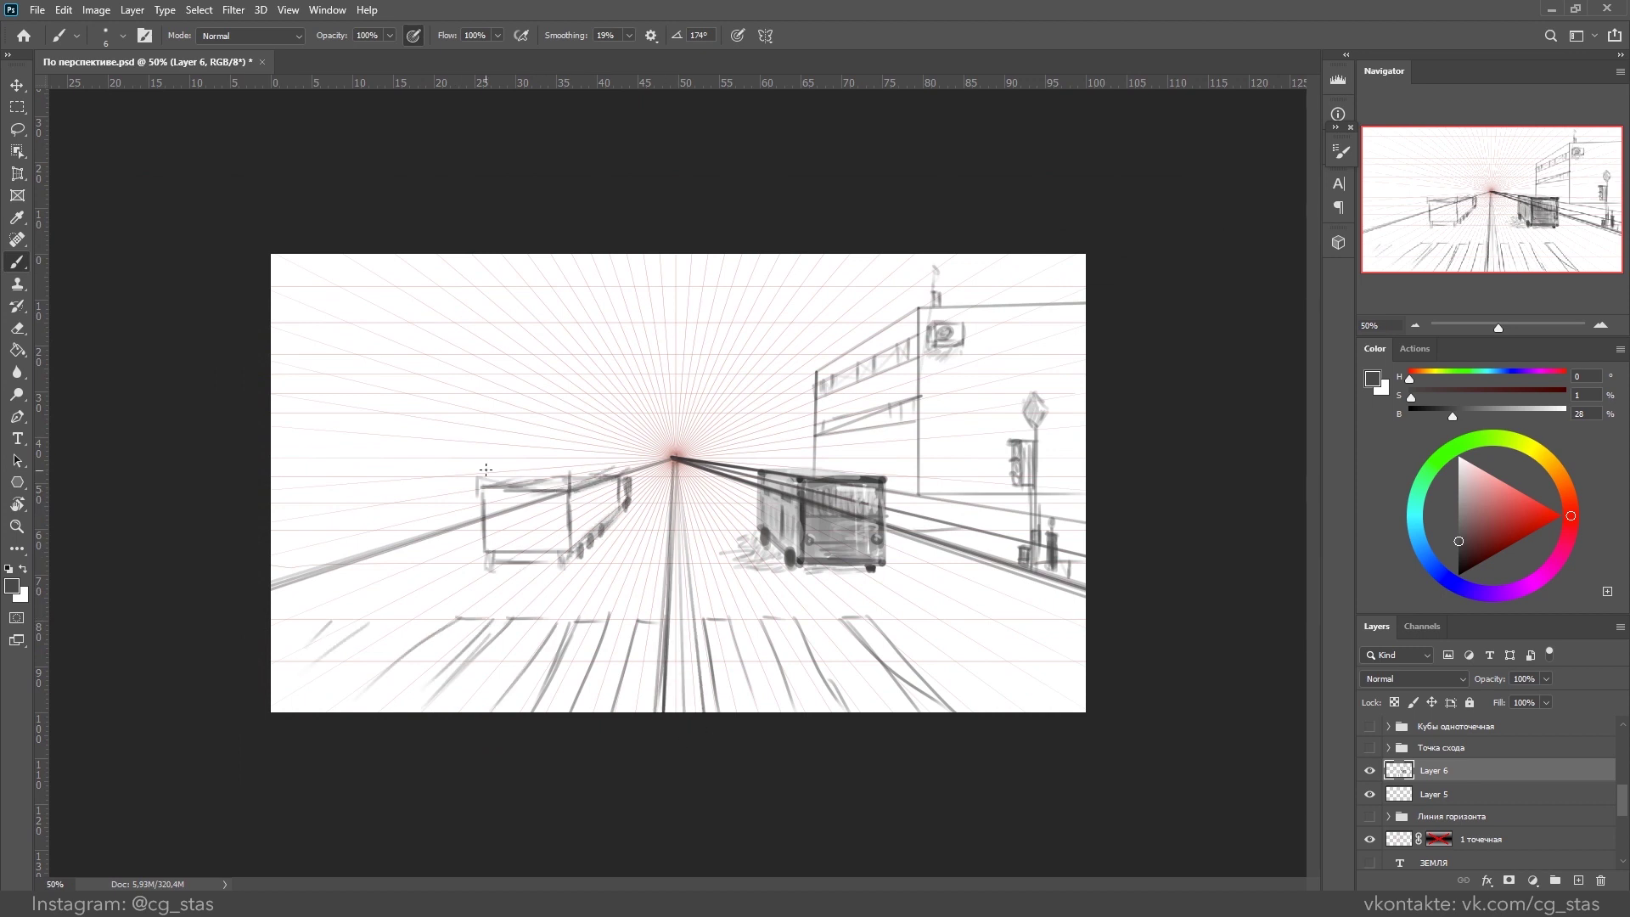